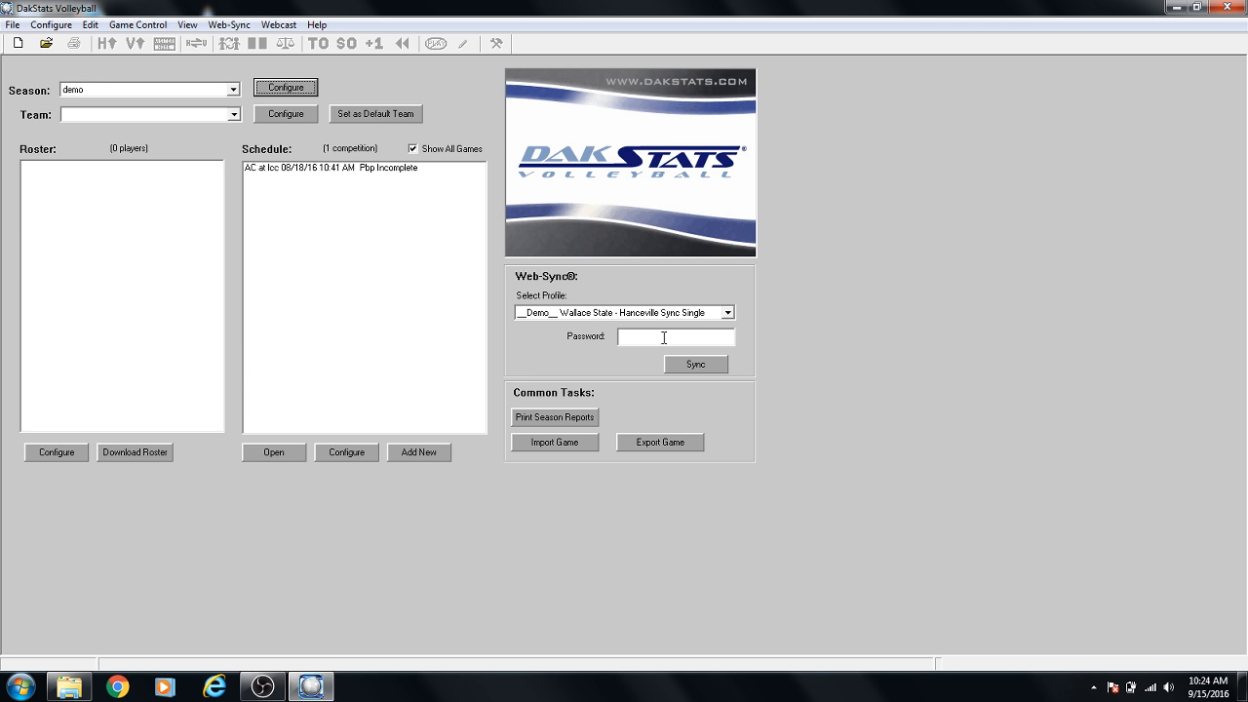
left_click(591, 318)
left_click(590, 318)
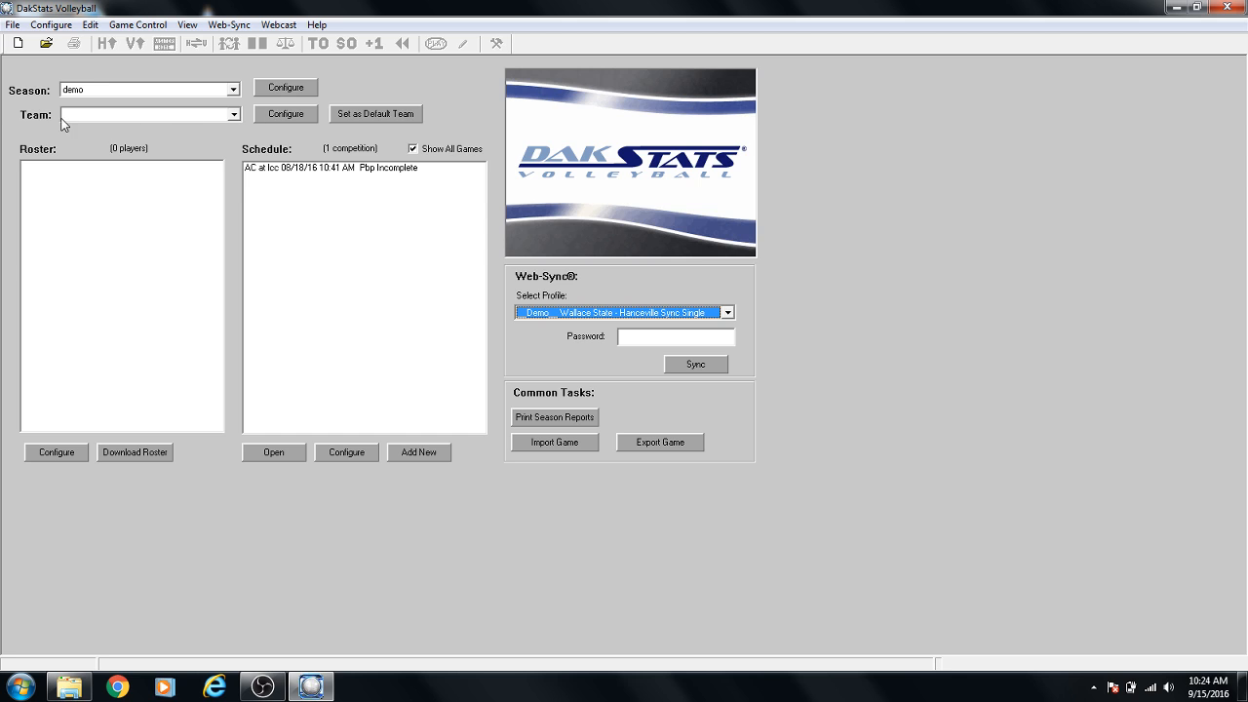
left_click(153, 115)
left_click(153, 116)
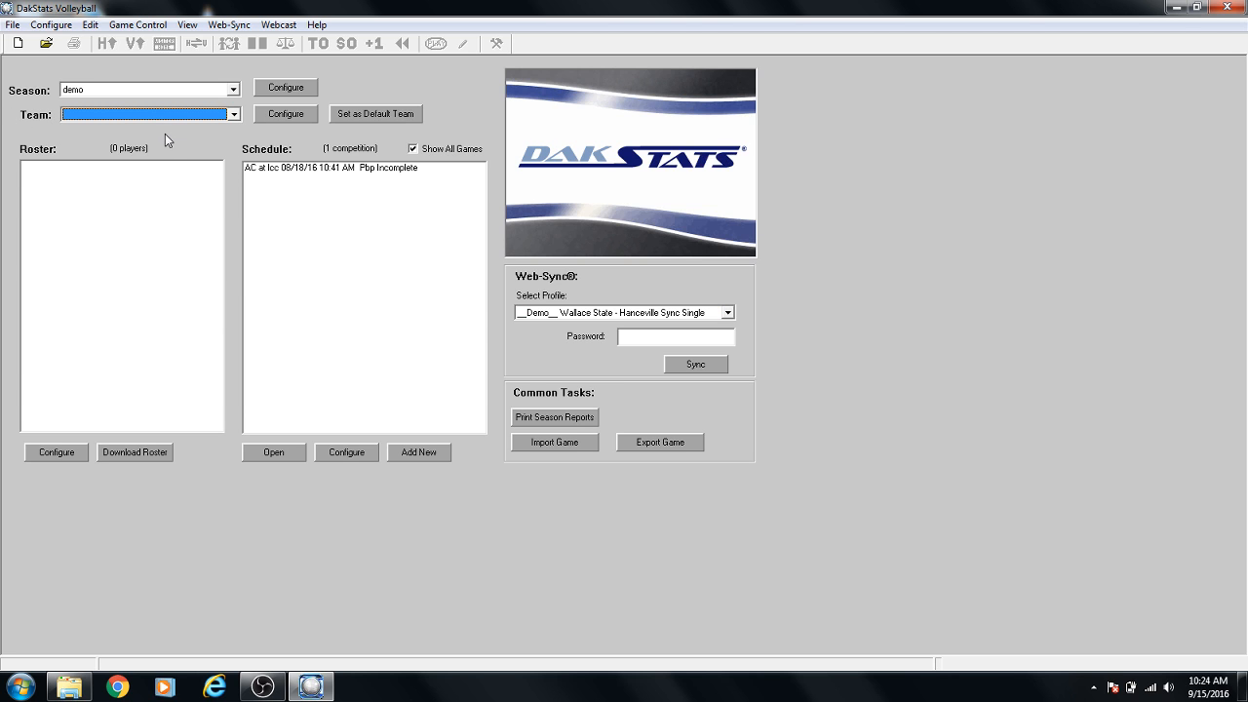
Switch the season to tutorial season and check its team list.
left_click(194, 89)
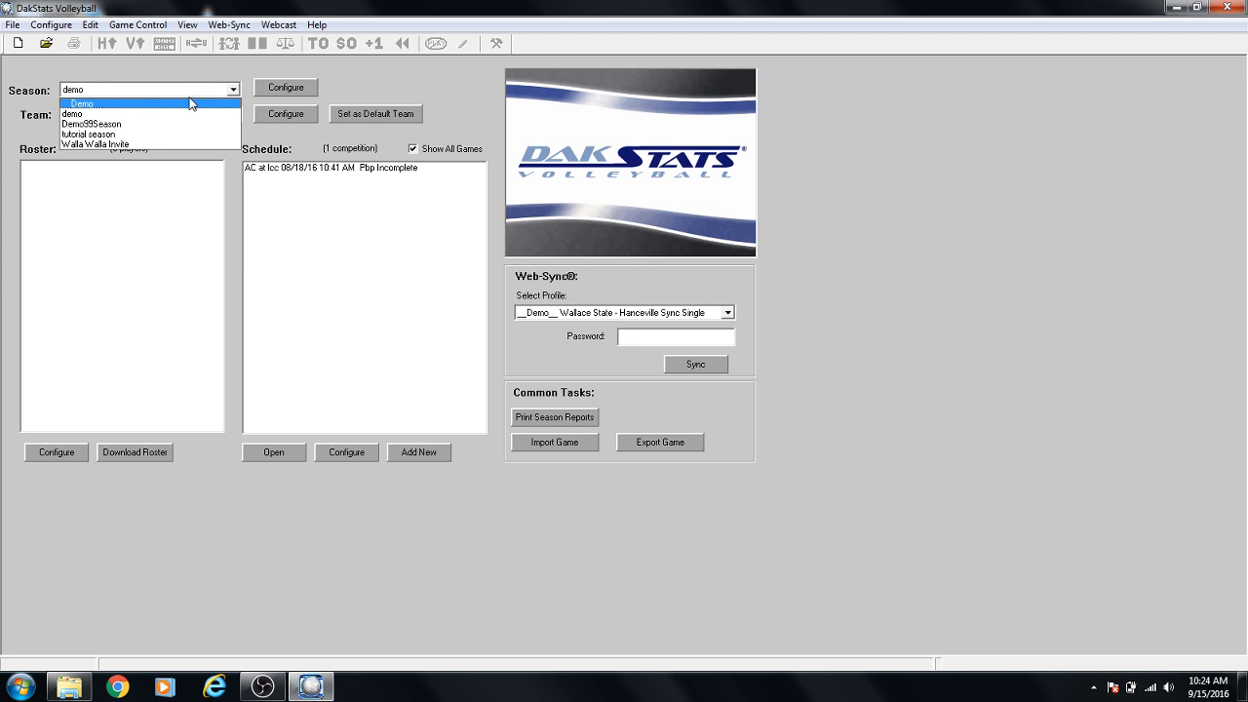
left_click(175, 133)
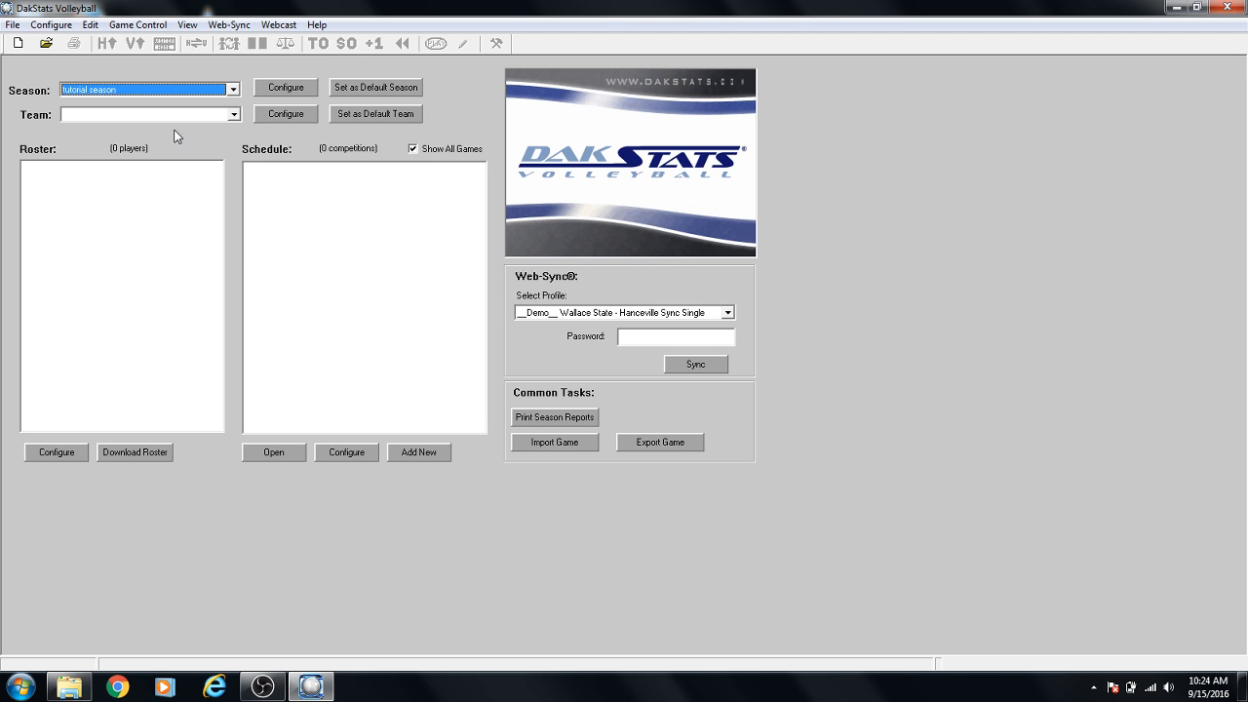
left_click(107, 118)
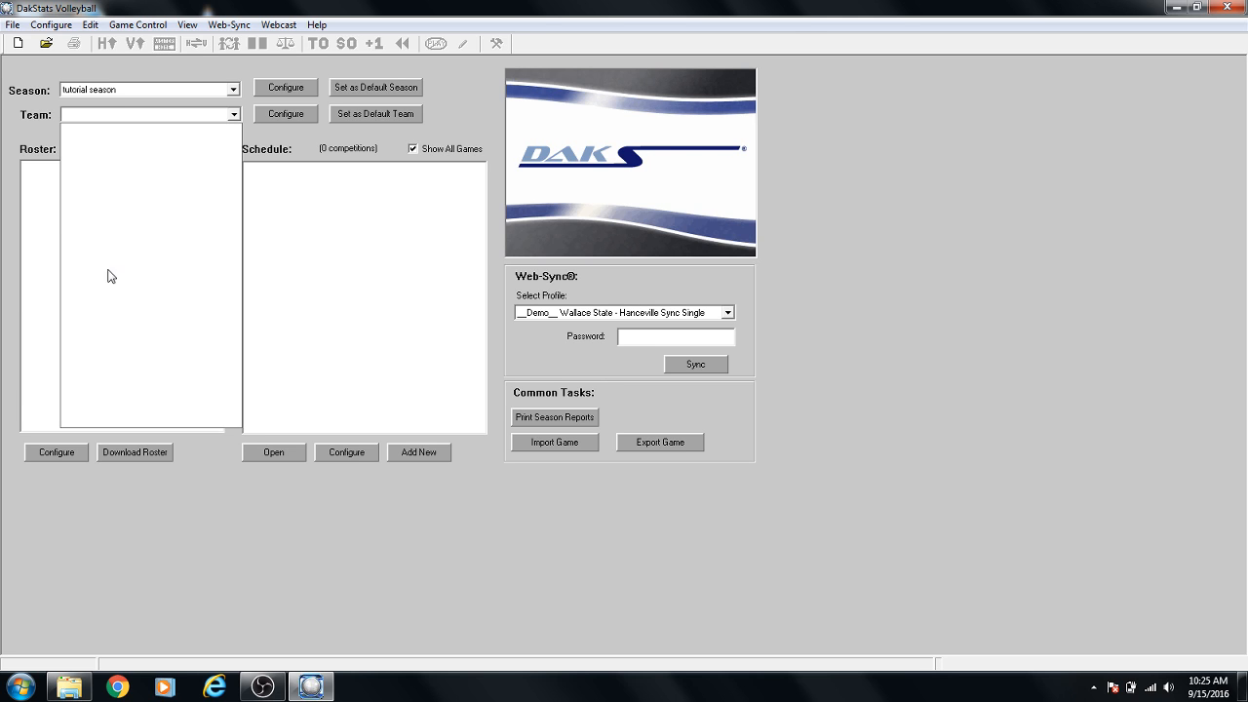
left_click(150, 121)
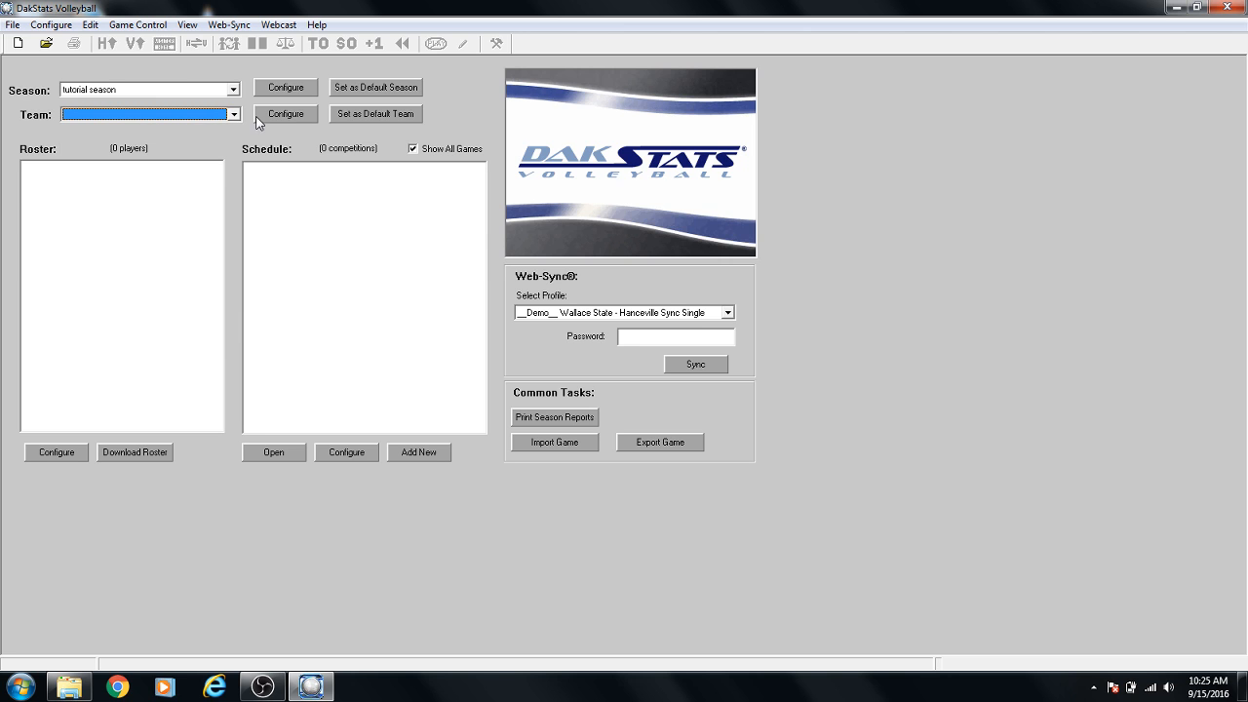
Add a new team to tutorial season with the team location Linfield JV.
left_click(286, 114)
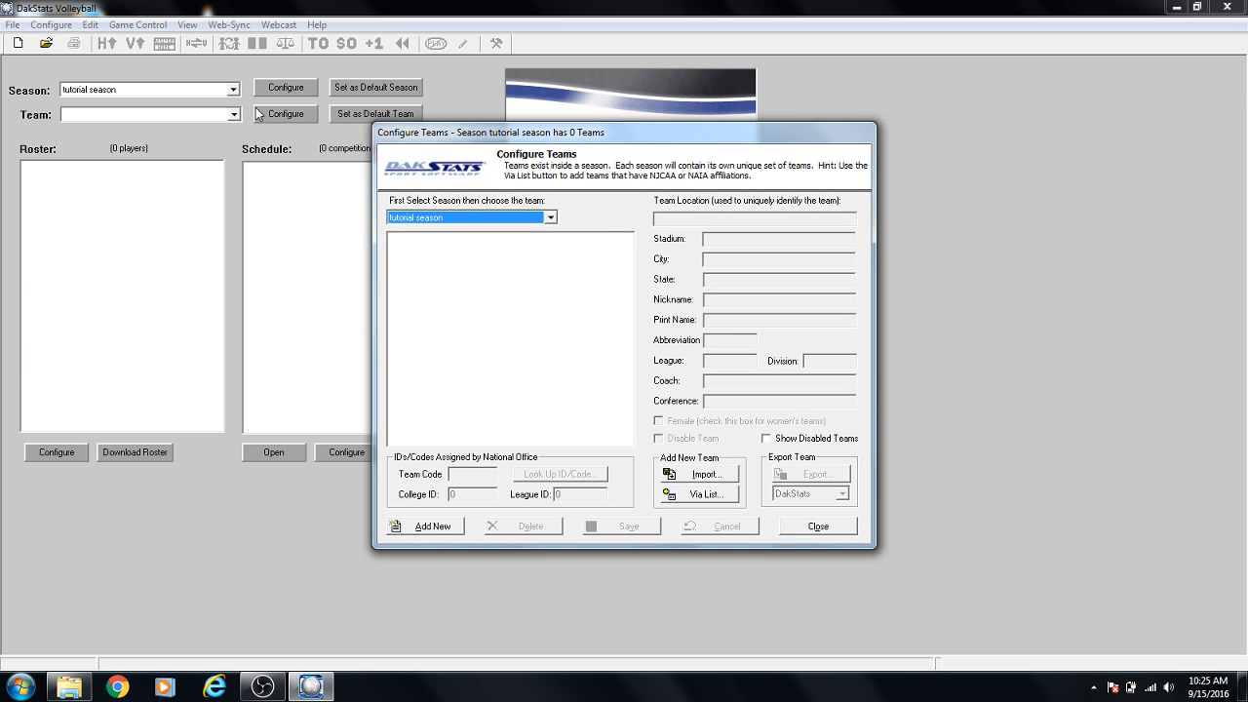
left_click(509, 255)
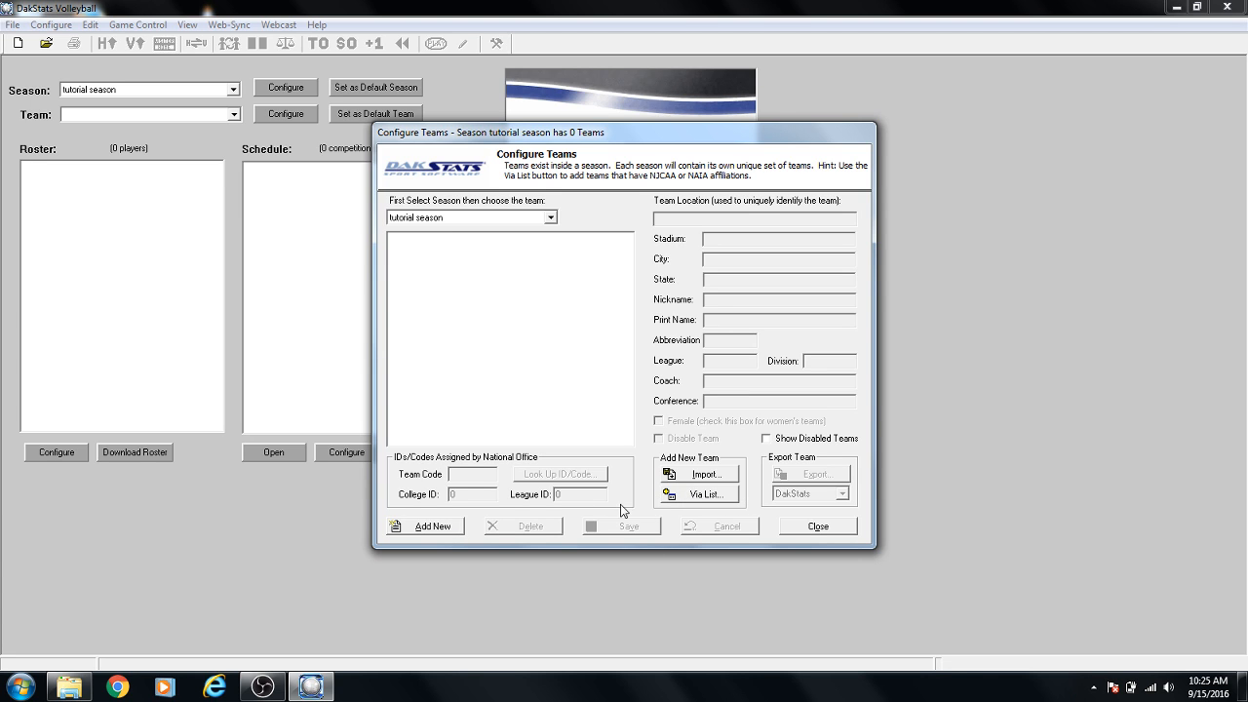
left_click(432, 527)
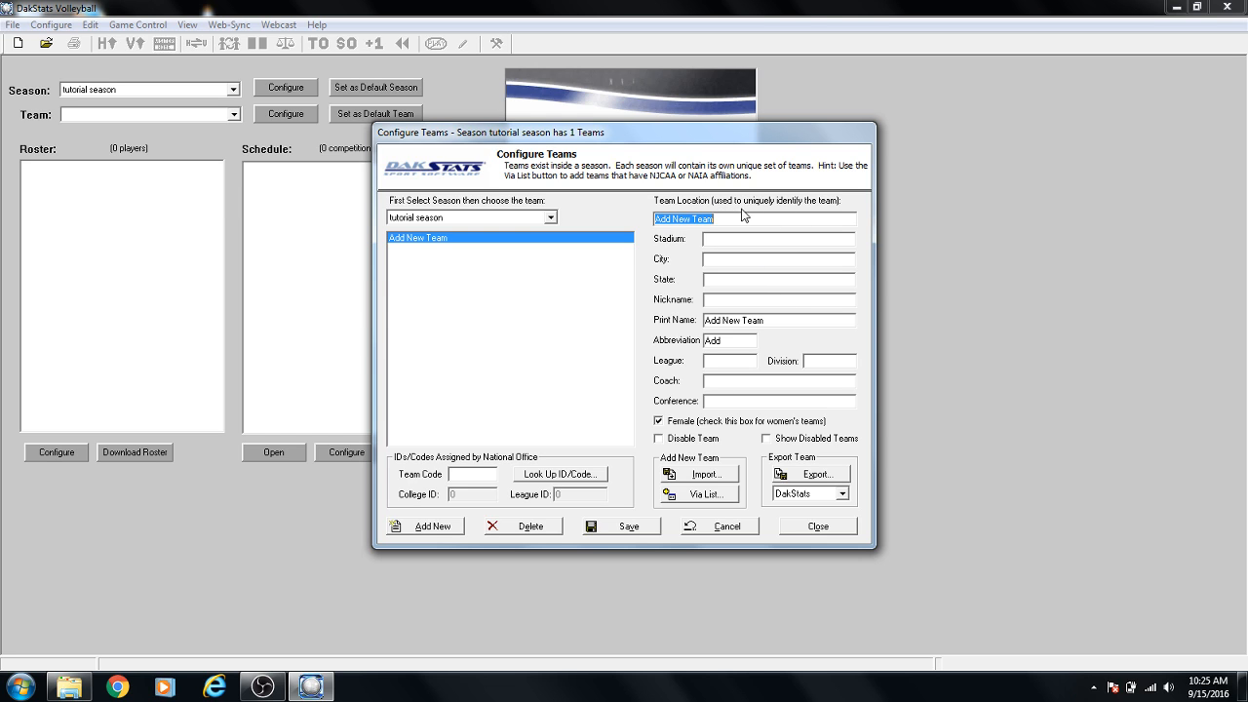
key("BackSpace")
type("Linfield JV")
Set the new team's print name to Linfield JV and its abbreviation to LJV.
left_click_drag(771, 322, 722, 327)
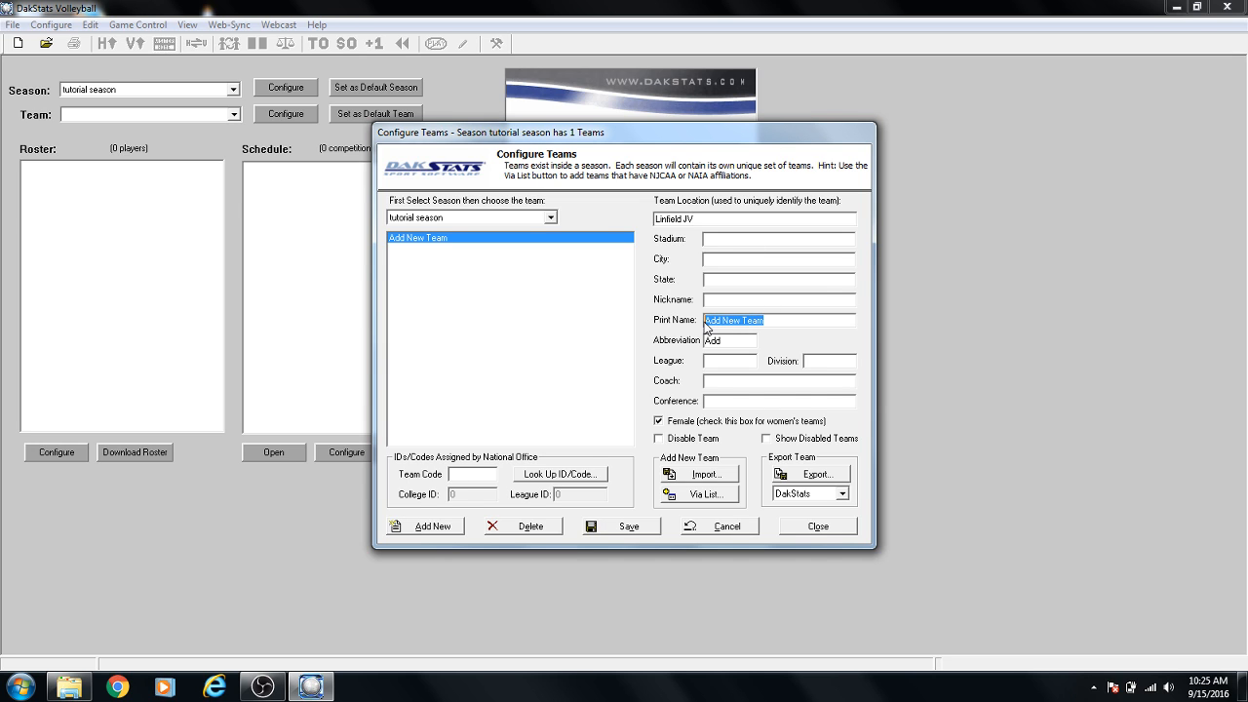
type("Linfield JV")
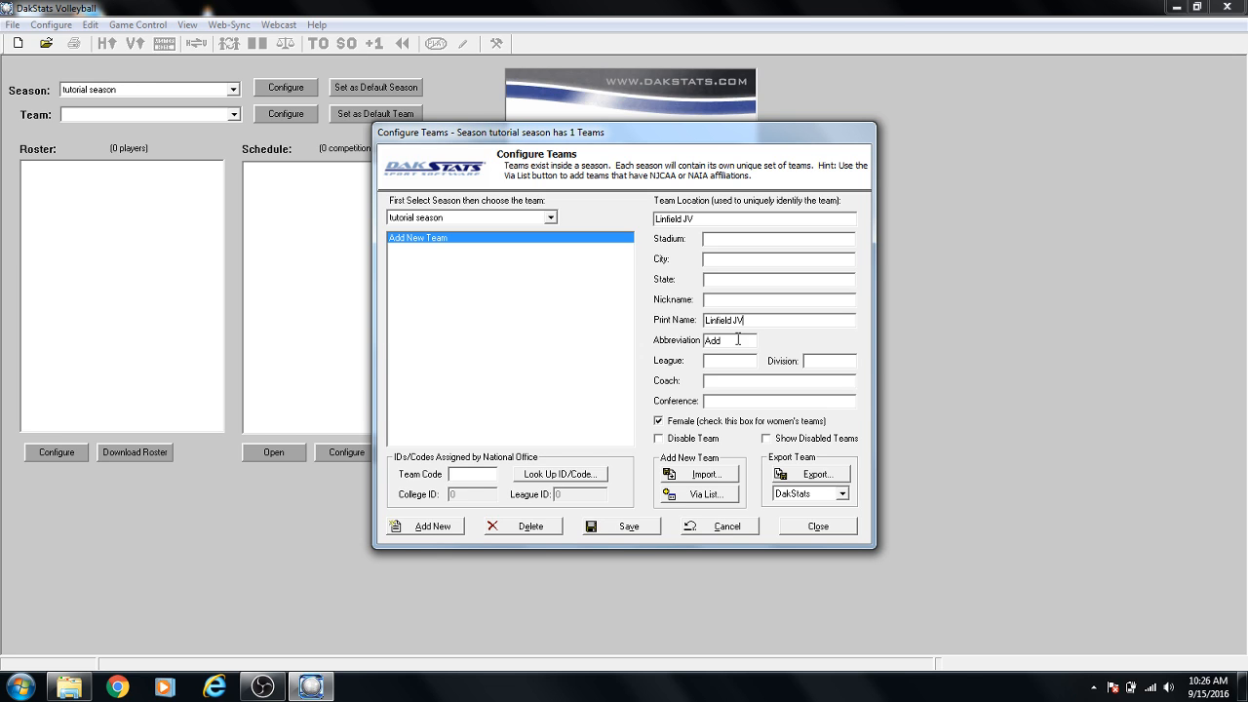
left_click_drag(736, 340, 698, 343)
type("LJV")
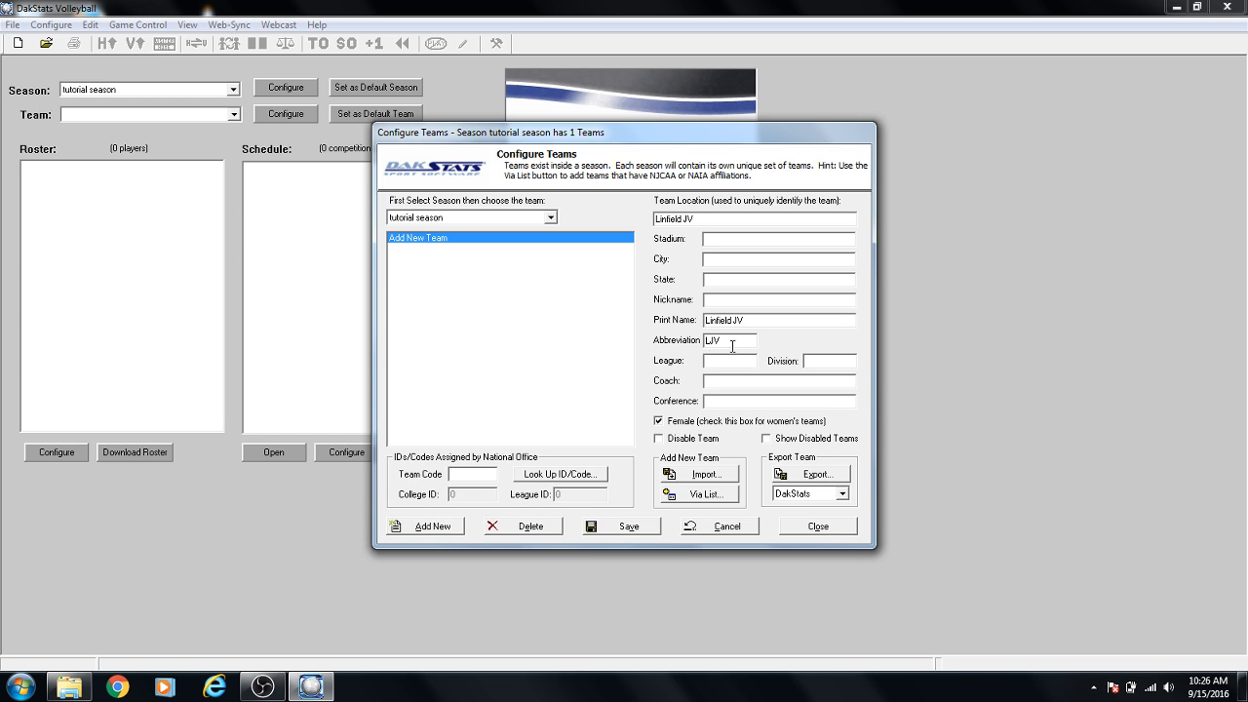
left_click(659, 421)
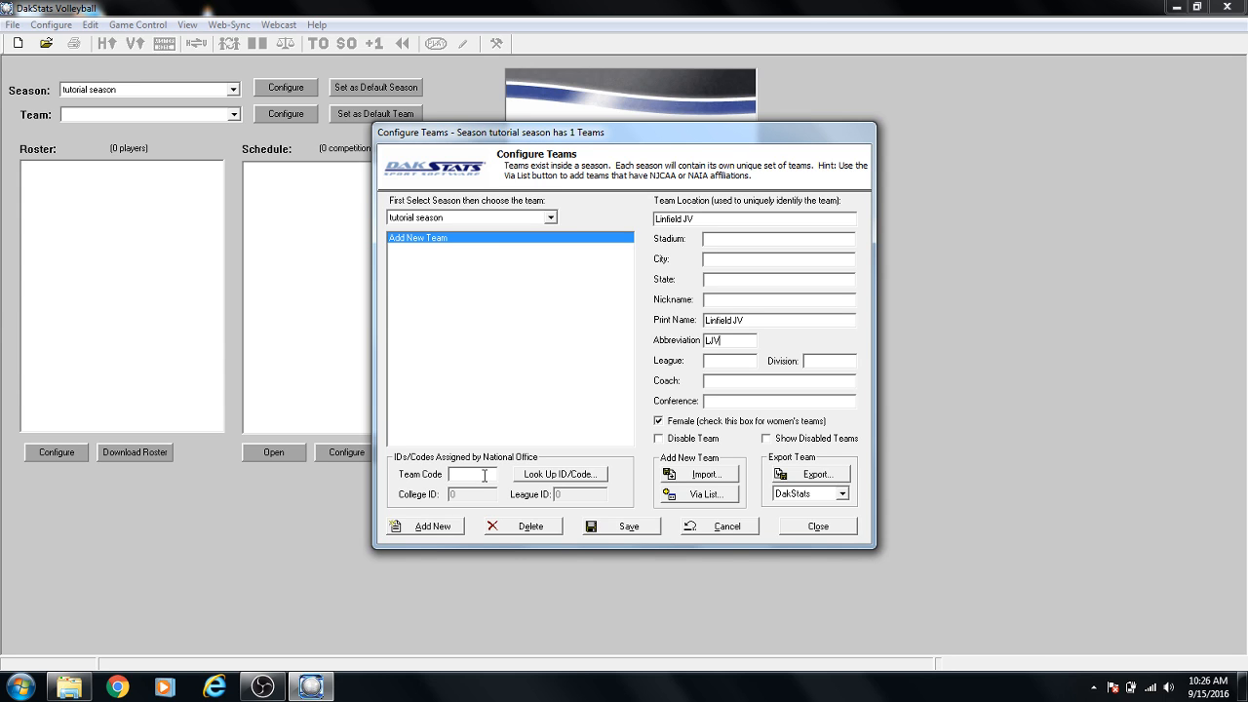
Assign Linfield JV the non-member school code 99999 and ID 1718, then save the team and close the team configuration.
left_click(566, 478)
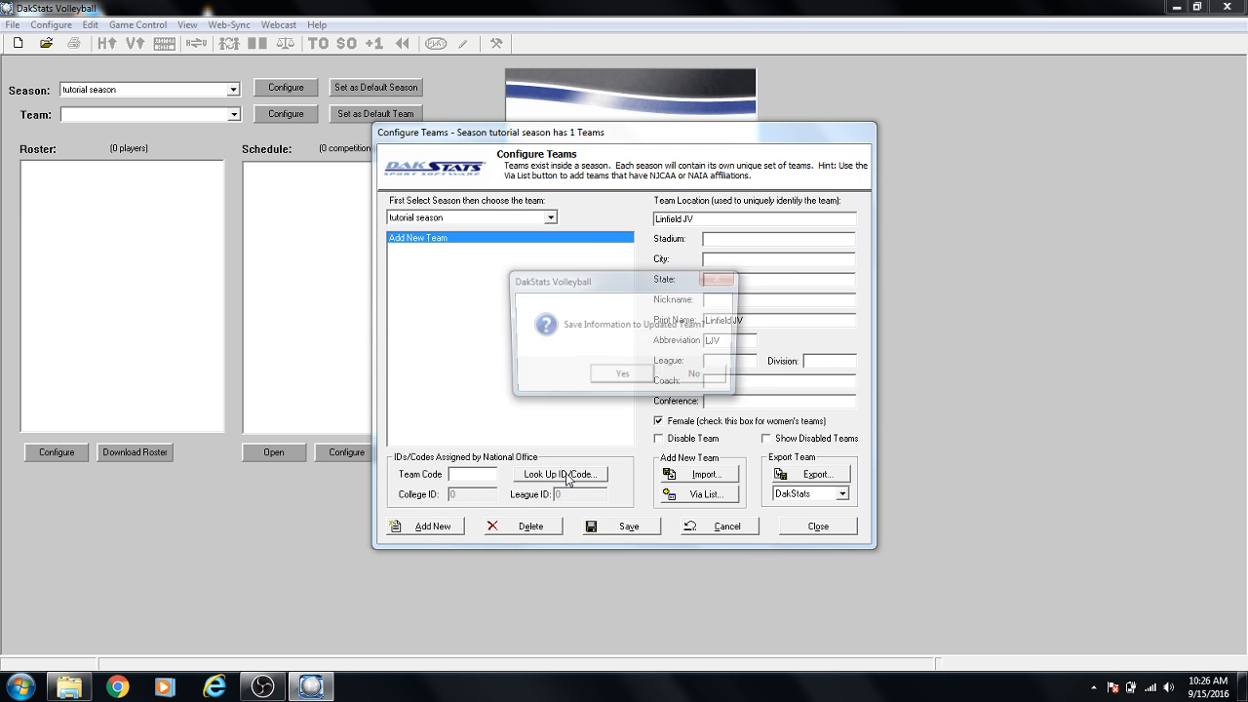
left_click(623, 377)
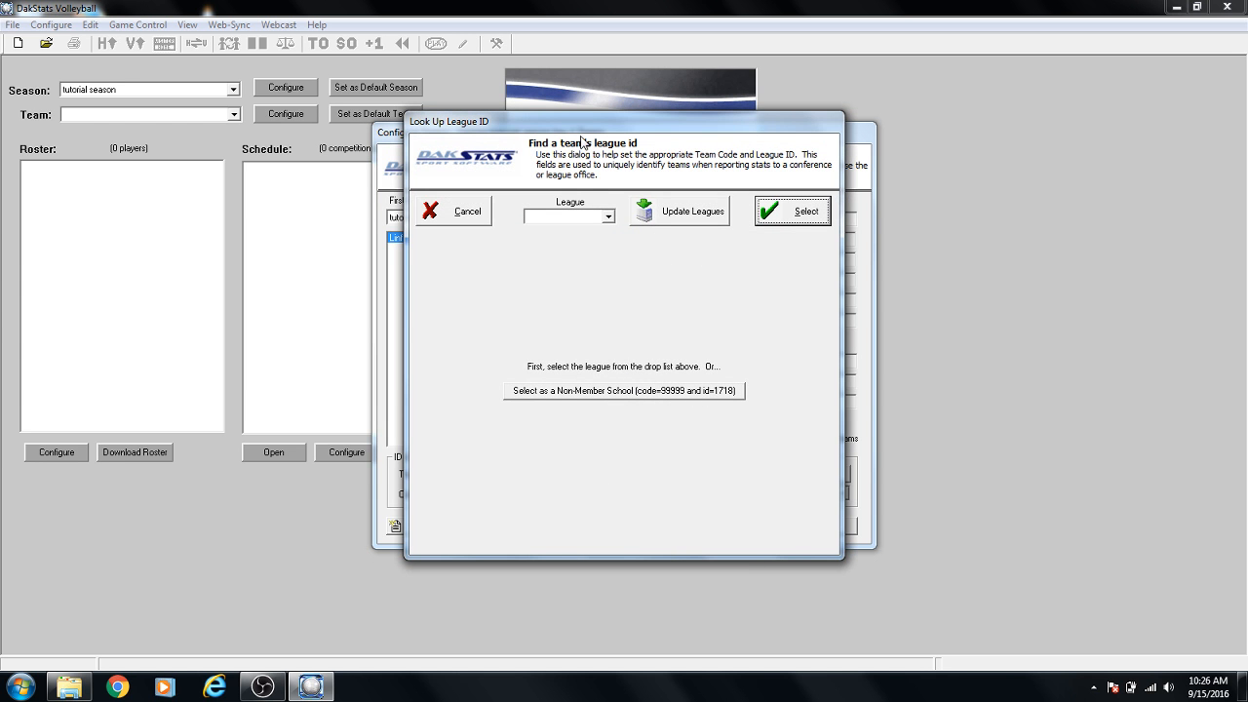
left_click_drag(580, 126, 689, 124)
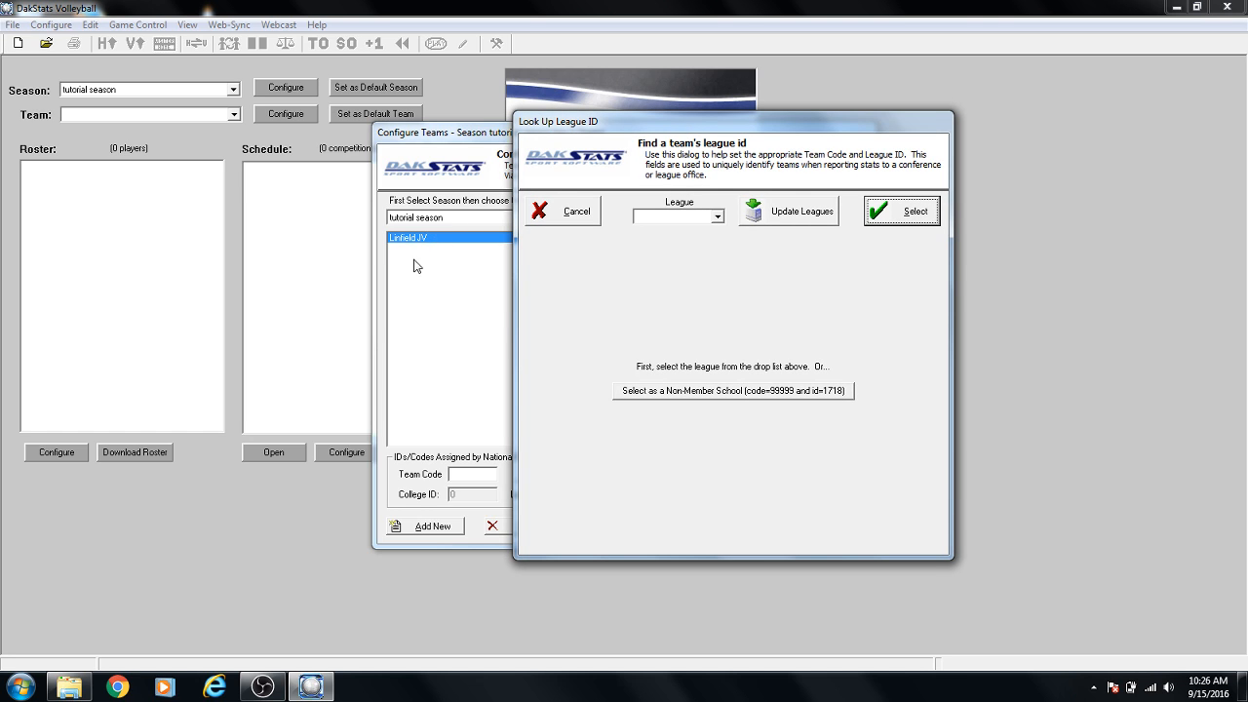
left_click_drag(618, 129, 572, 143)
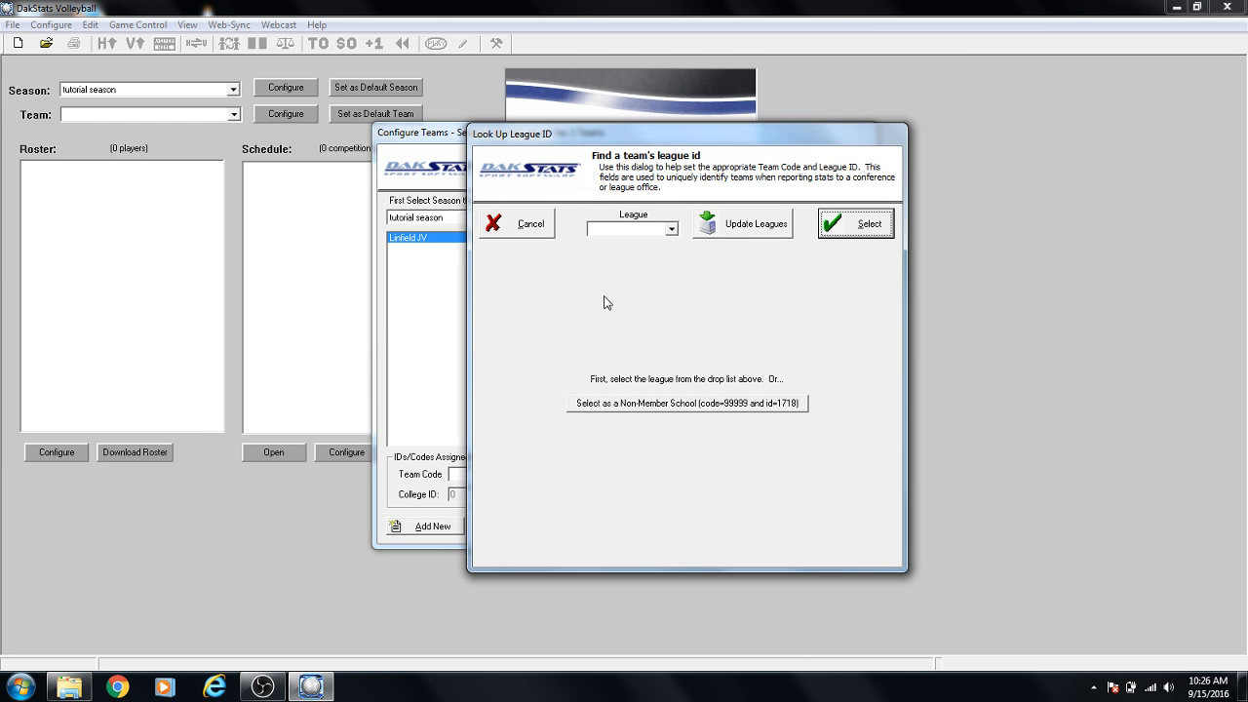
left_click(655, 228)
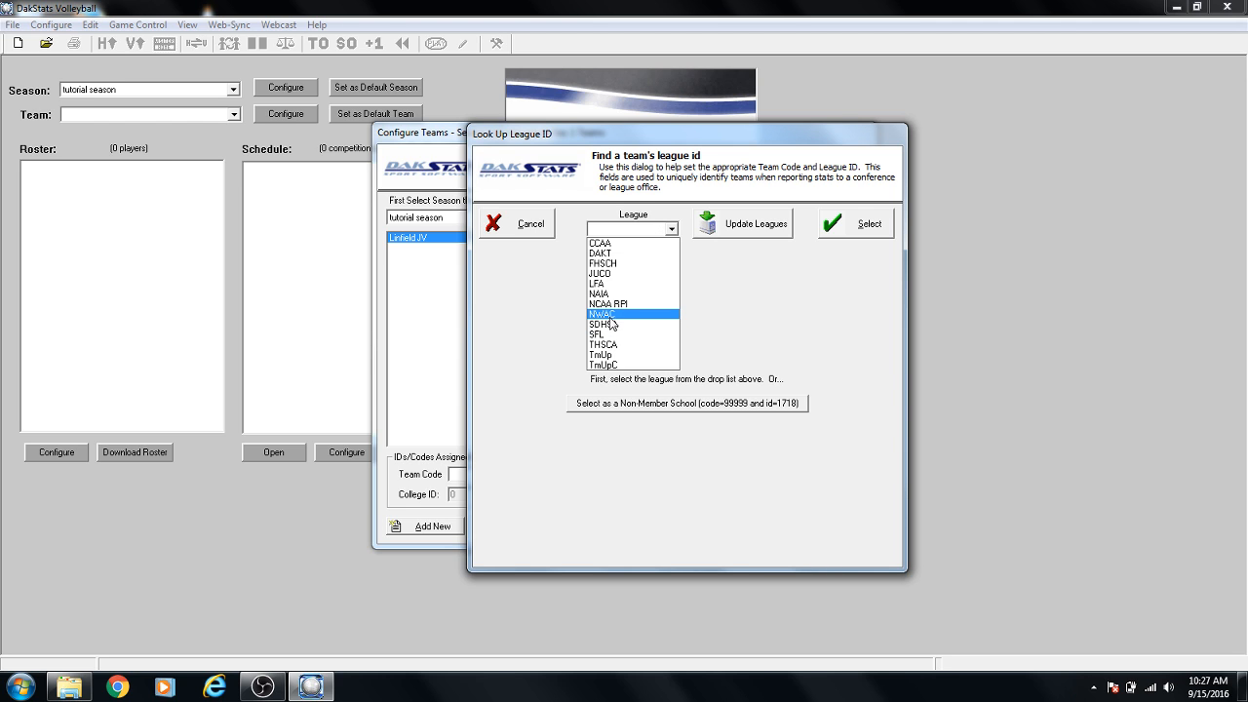
left_click(550, 308)
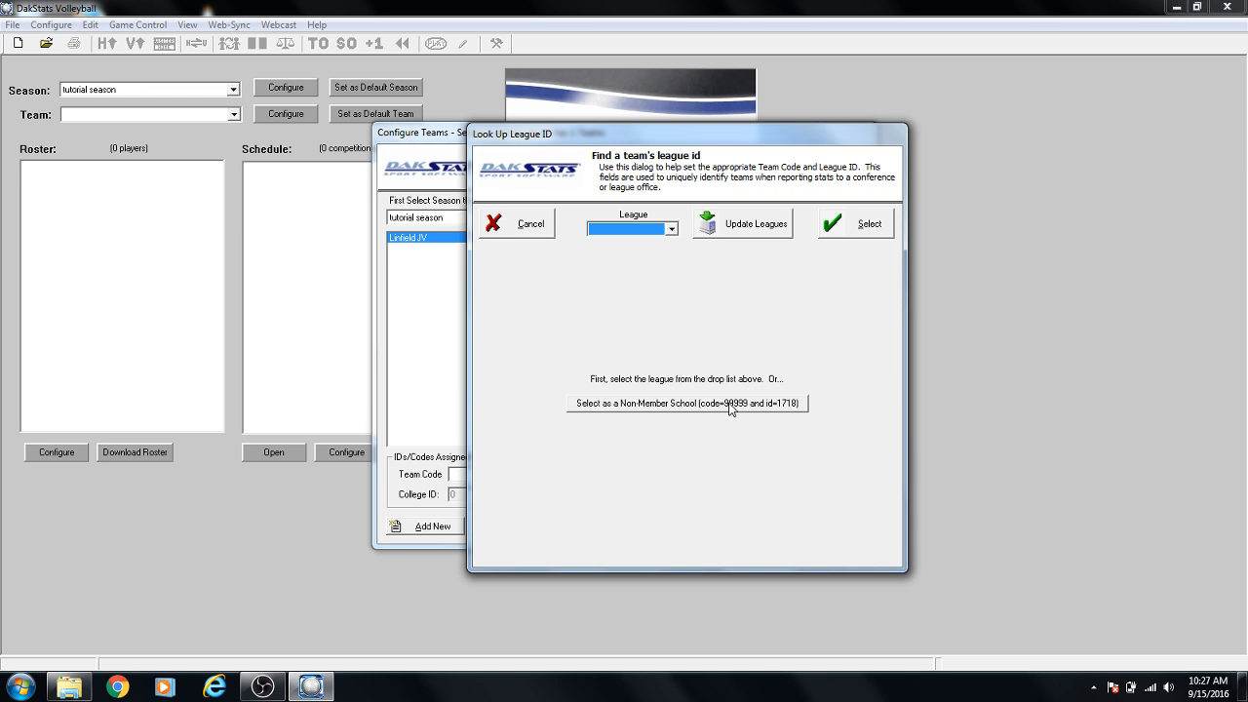
left_click(688, 408)
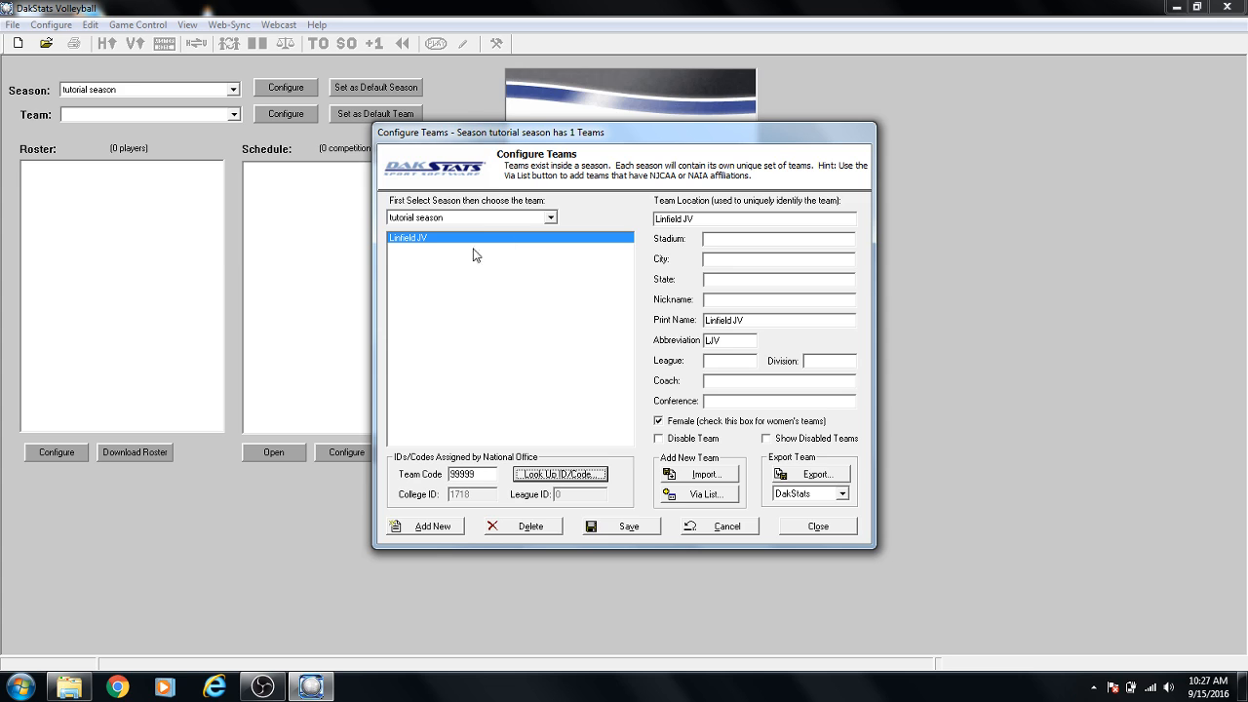
left_click(623, 529)
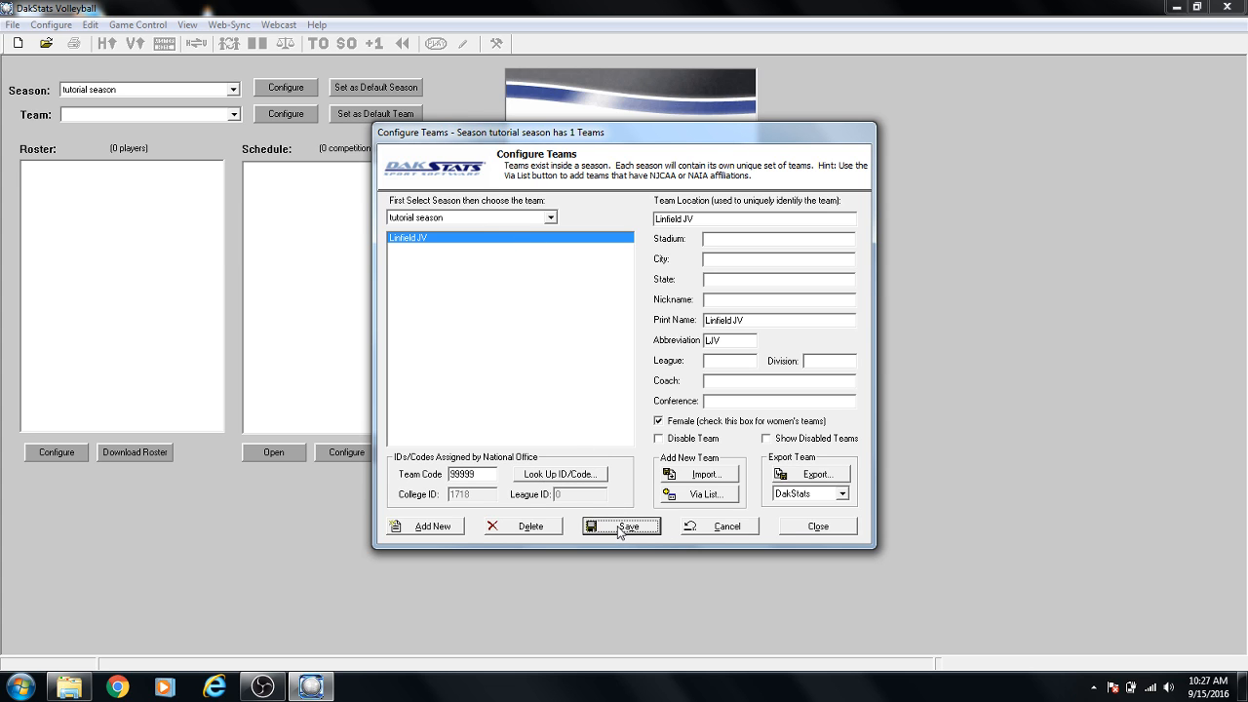
left_click(819, 526)
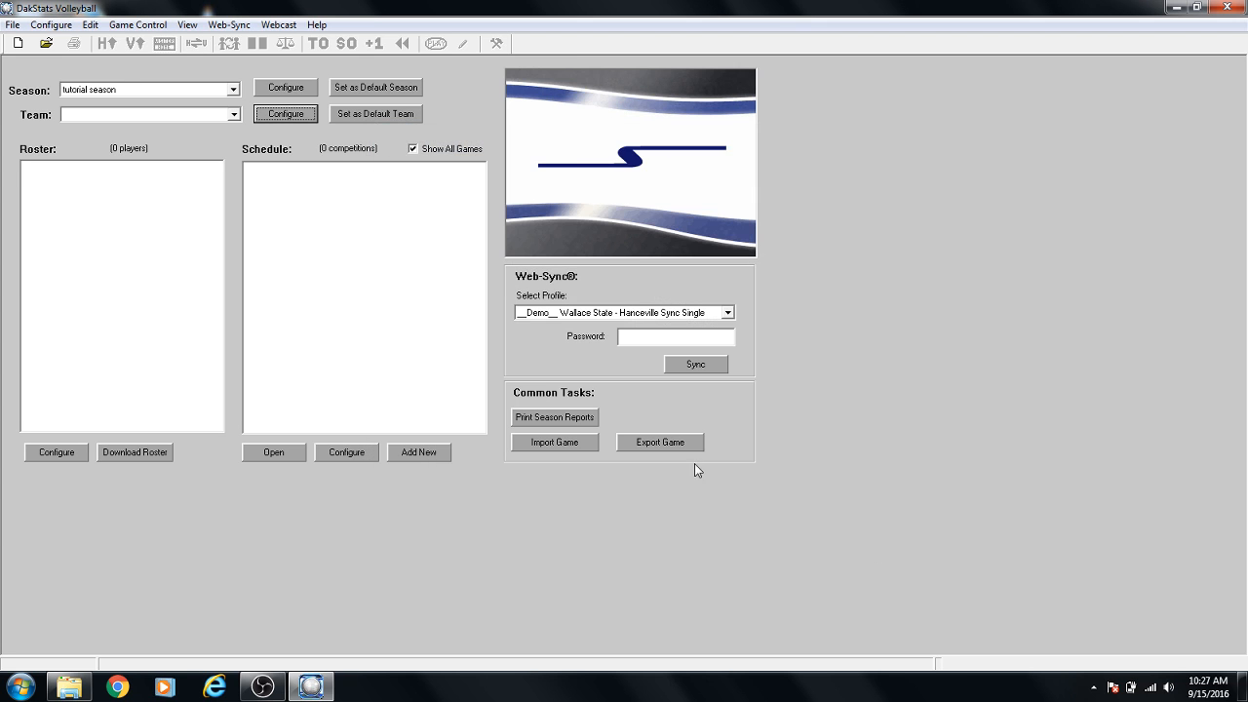
Reopen the team configuration and update the team list of the NWAC league for adding a league team.
left_click(234, 114)
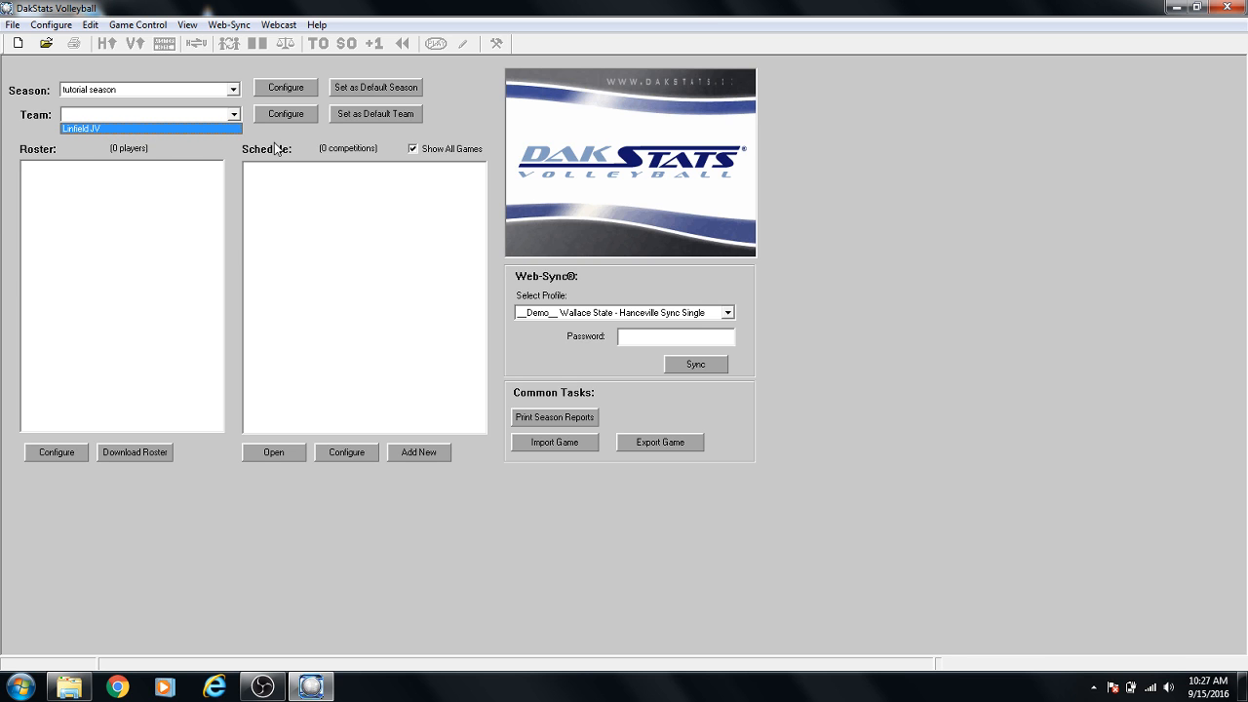
left_click(276, 148)
left_click(286, 114)
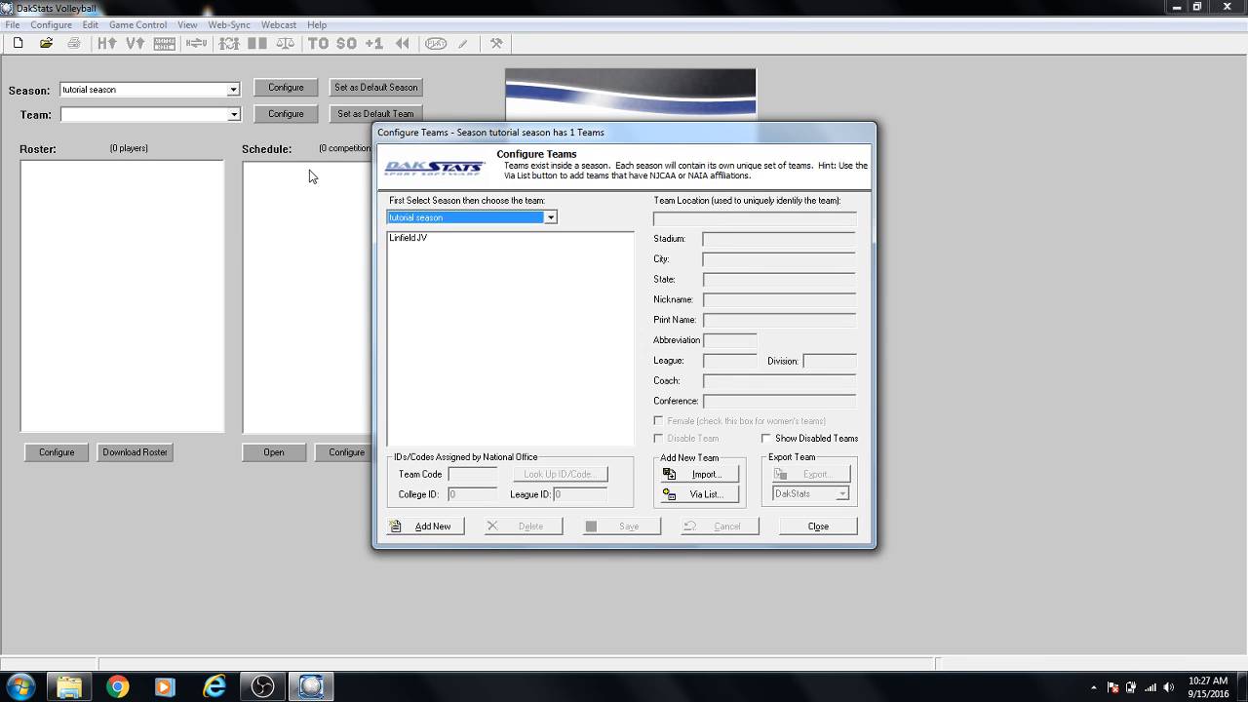
left_click(703, 497)
left_click(582, 219)
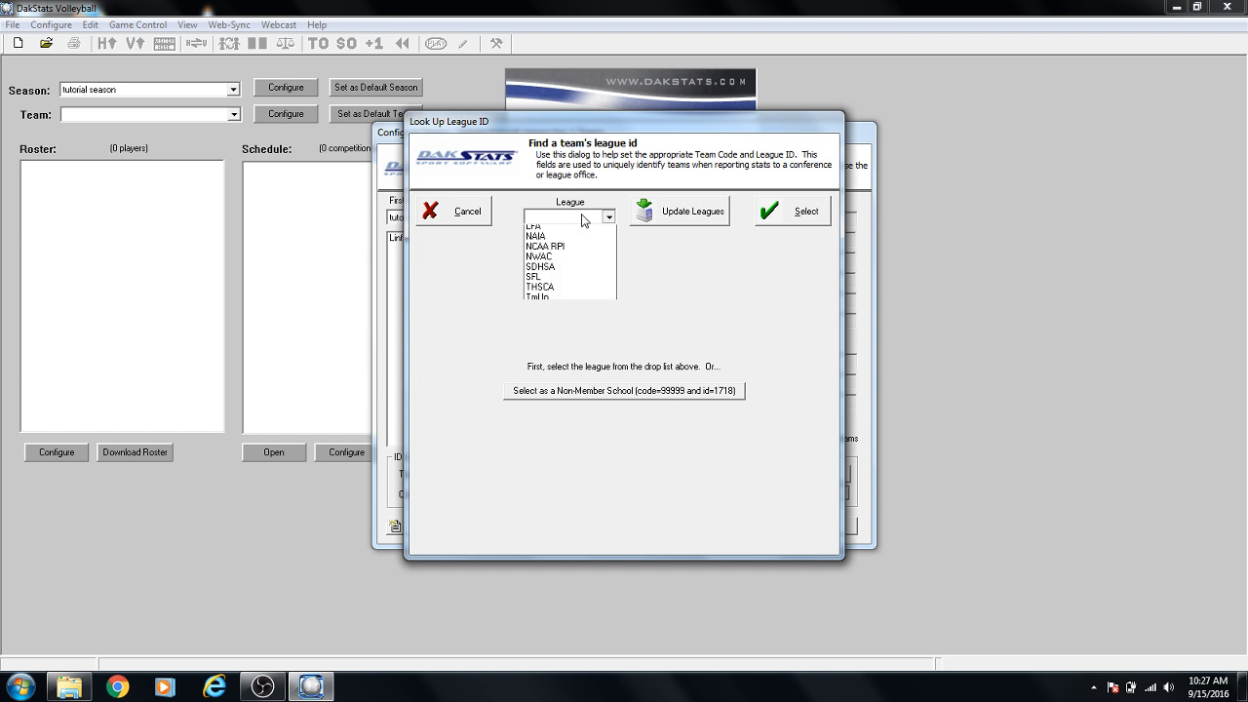
left_click(554, 302)
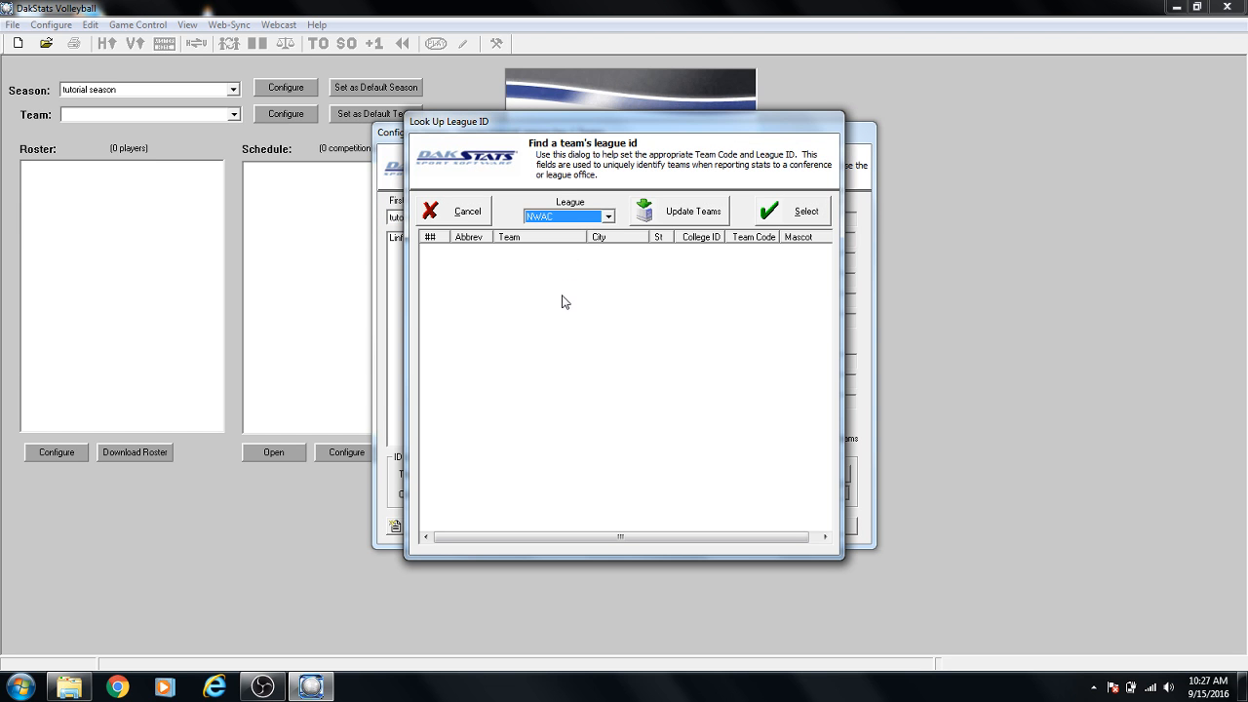
left_click(671, 214)
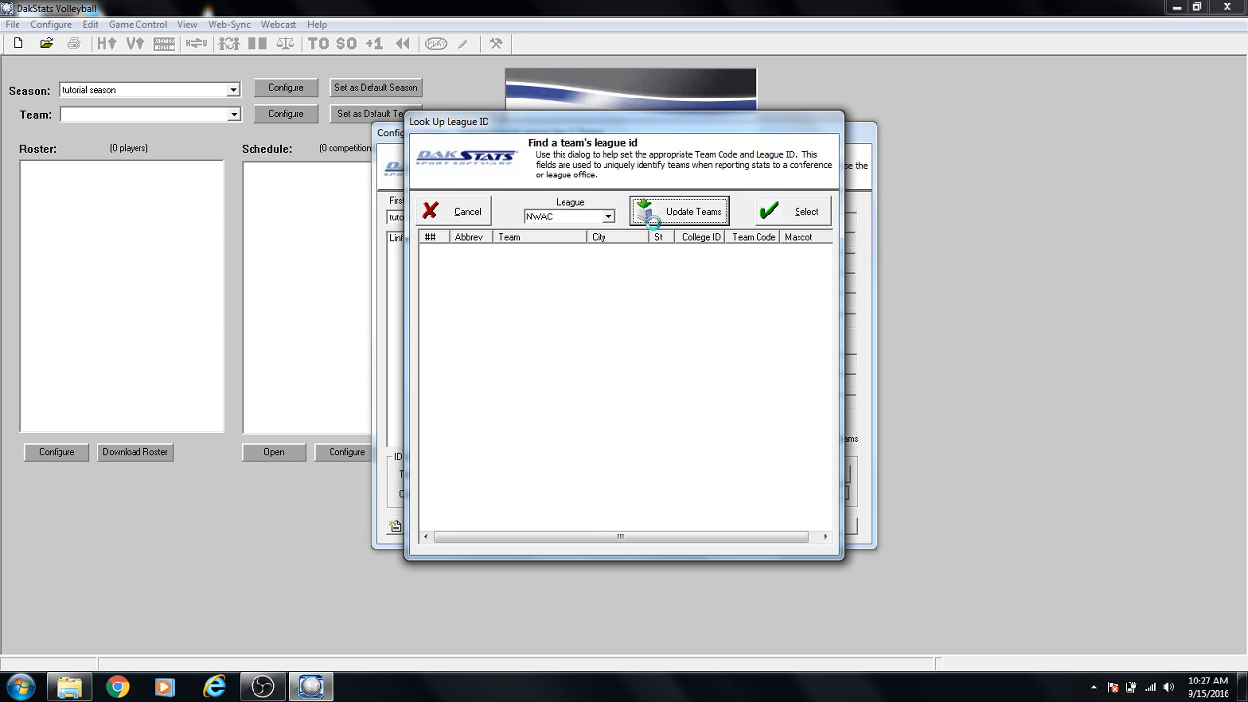
left_click(681, 375)
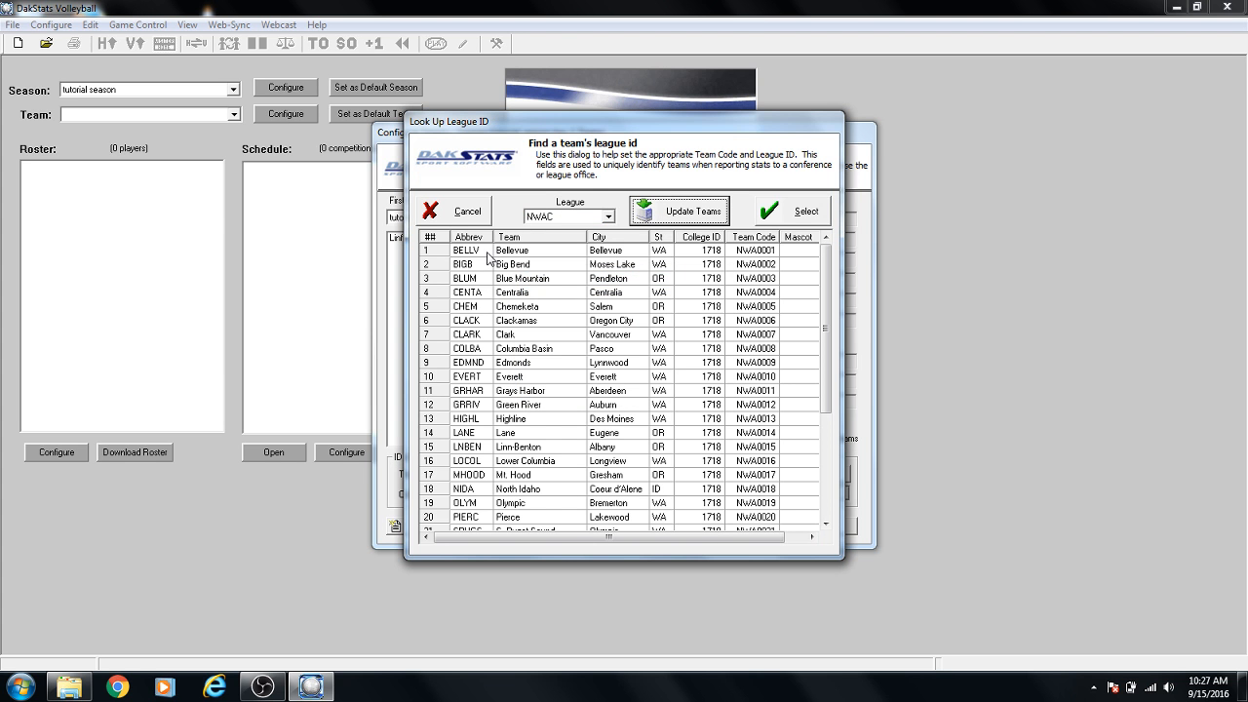
Add Bellevue from the NWAC list to tutorial season, save it and close the team configuration.
left_click(491, 255)
left_click(790, 214)
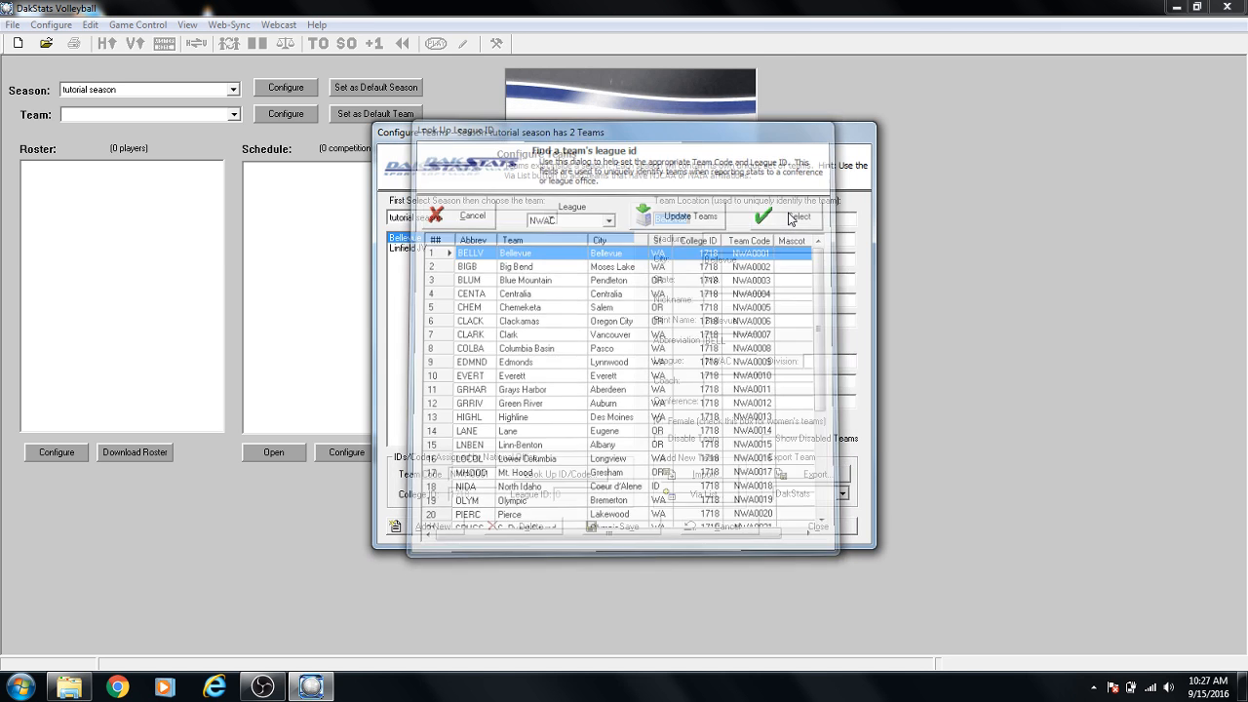
left_click(633, 528)
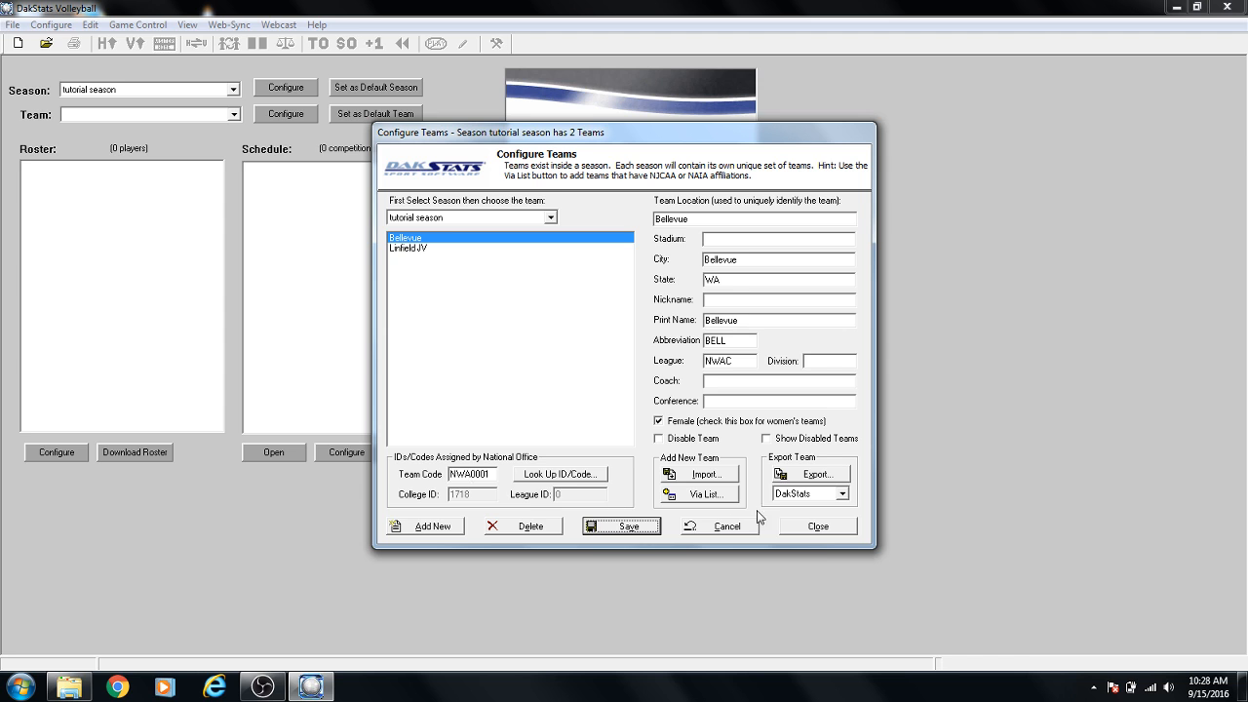
left_click(822, 527)
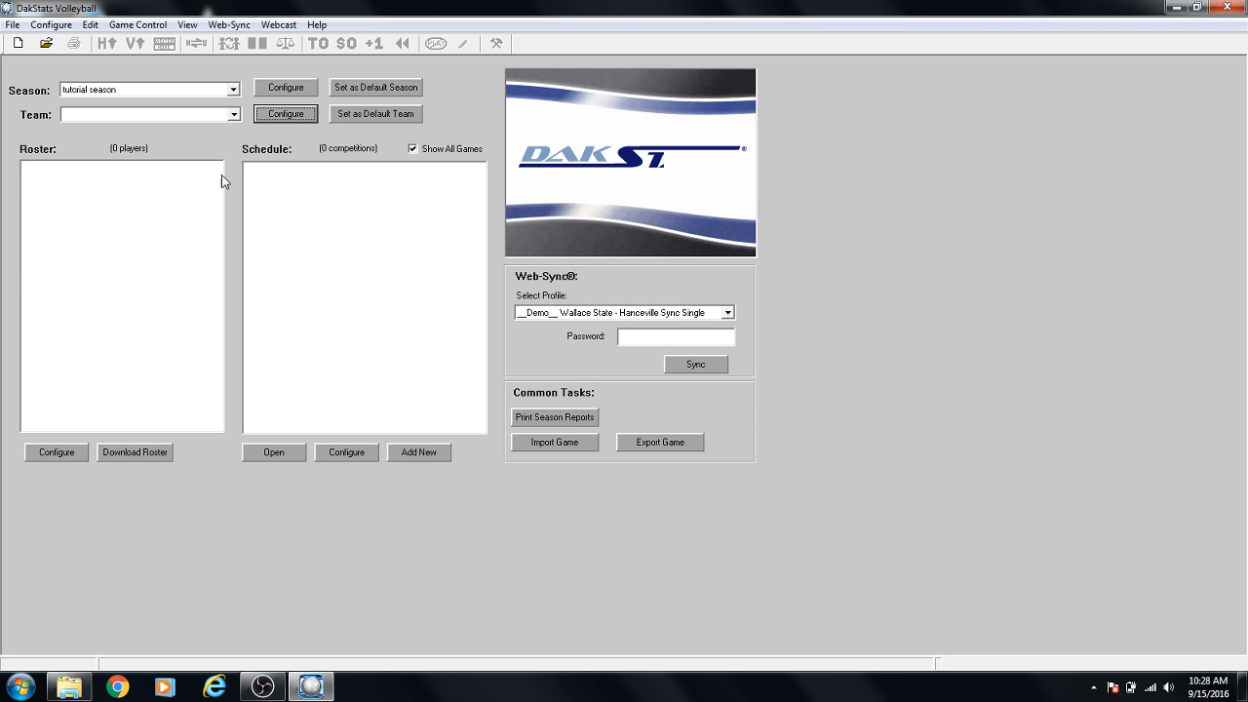
Check which teams are available in the tutorial season's team list.
left_click(185, 117)
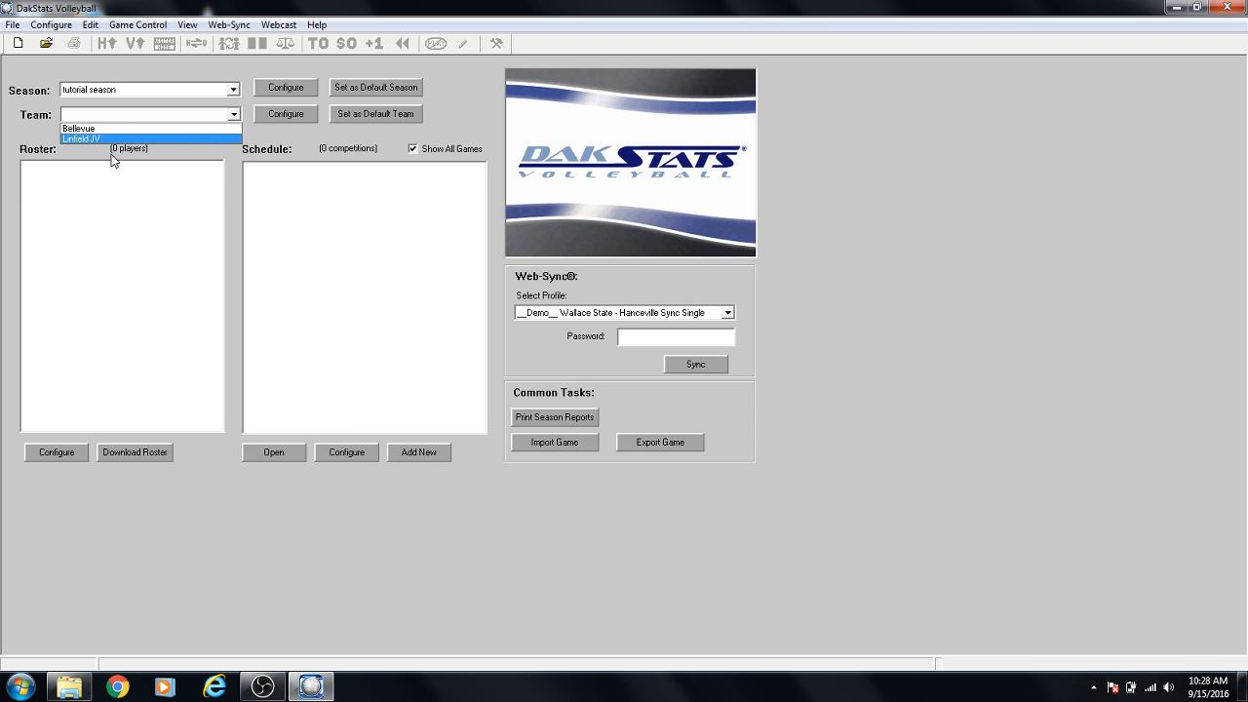
left_click(232, 137)
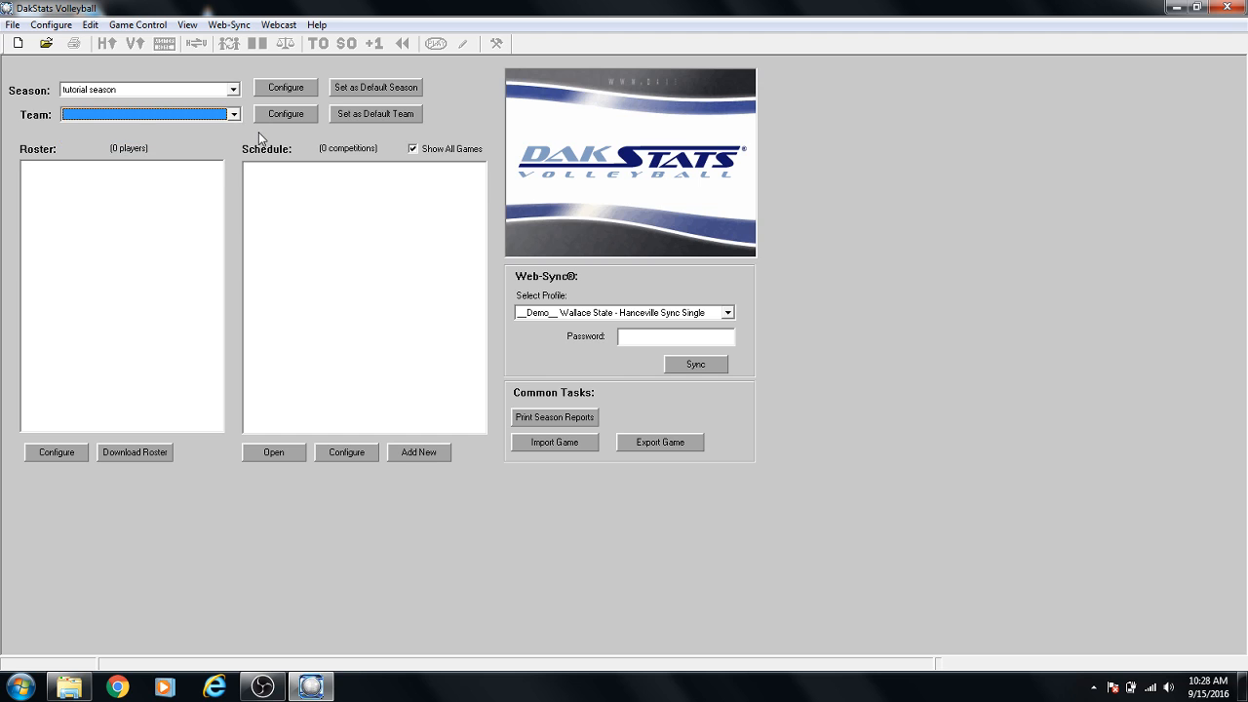
left_click(162, 117)
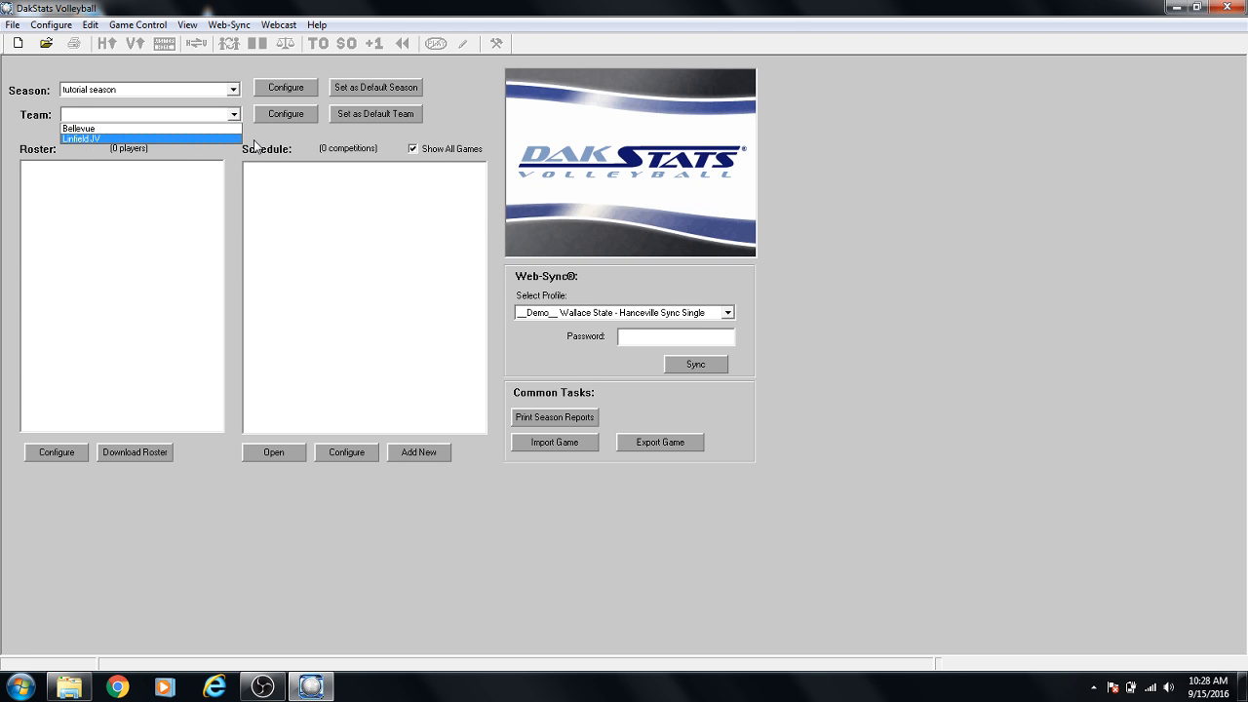
Start a new competition in tutorial season with Linfield JV as the visiting team and Bellevue as the home team.
left_click(410, 456)
left_click(409, 453)
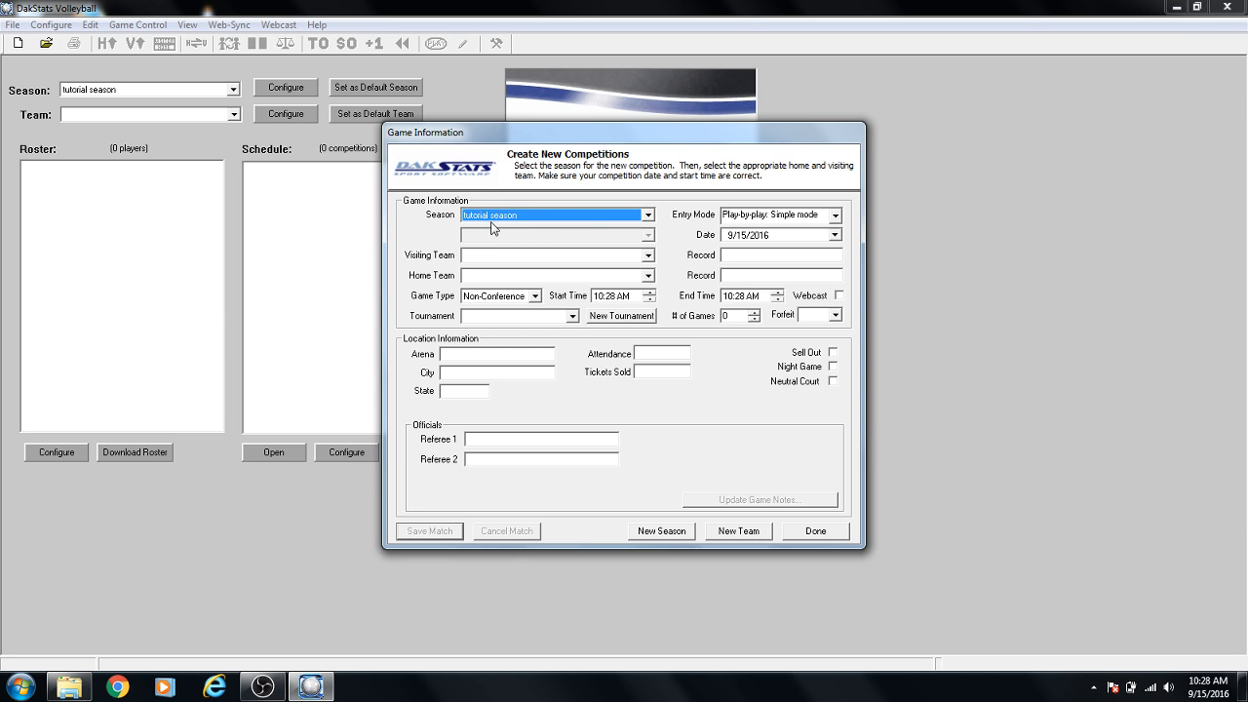
left_click(557, 256)
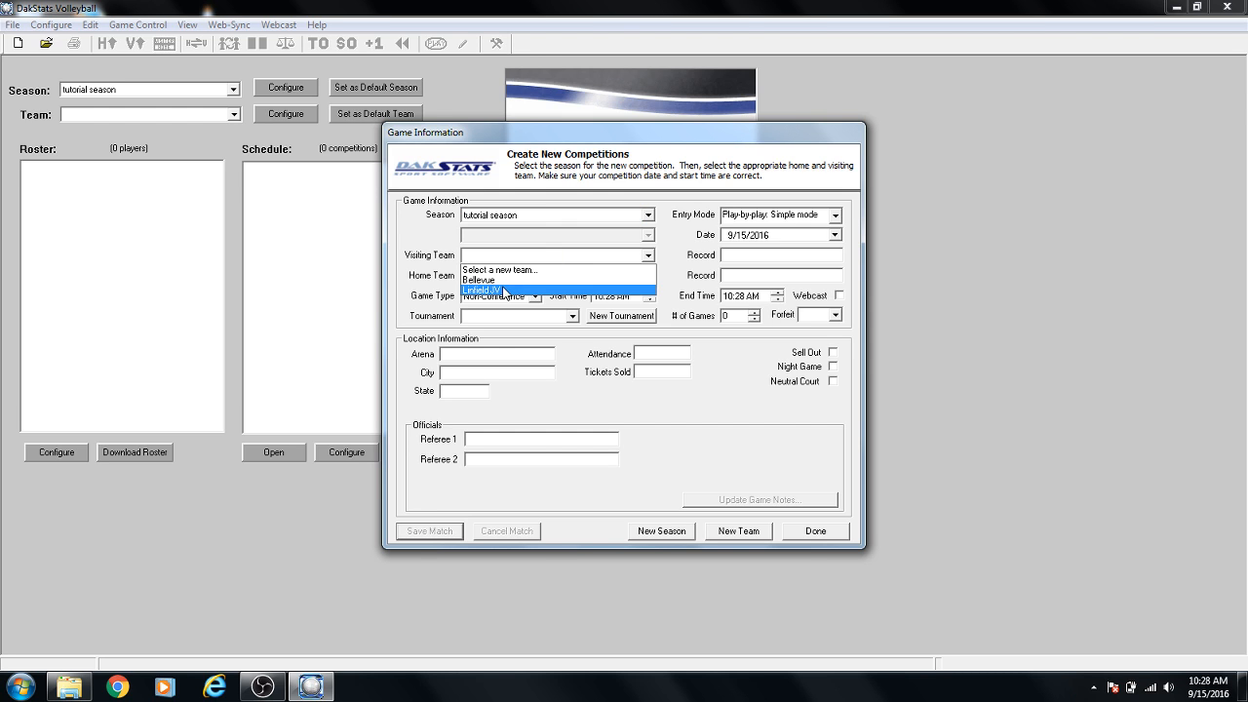
left_click(504, 291)
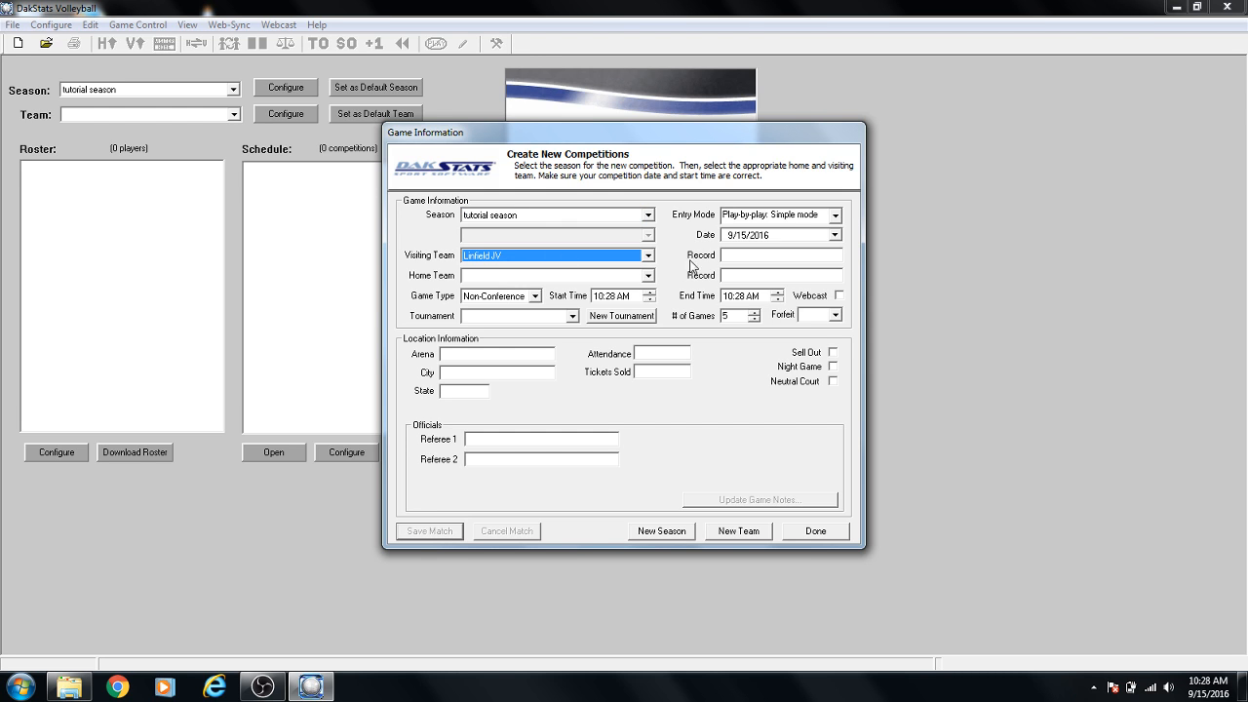
left_click(733, 256)
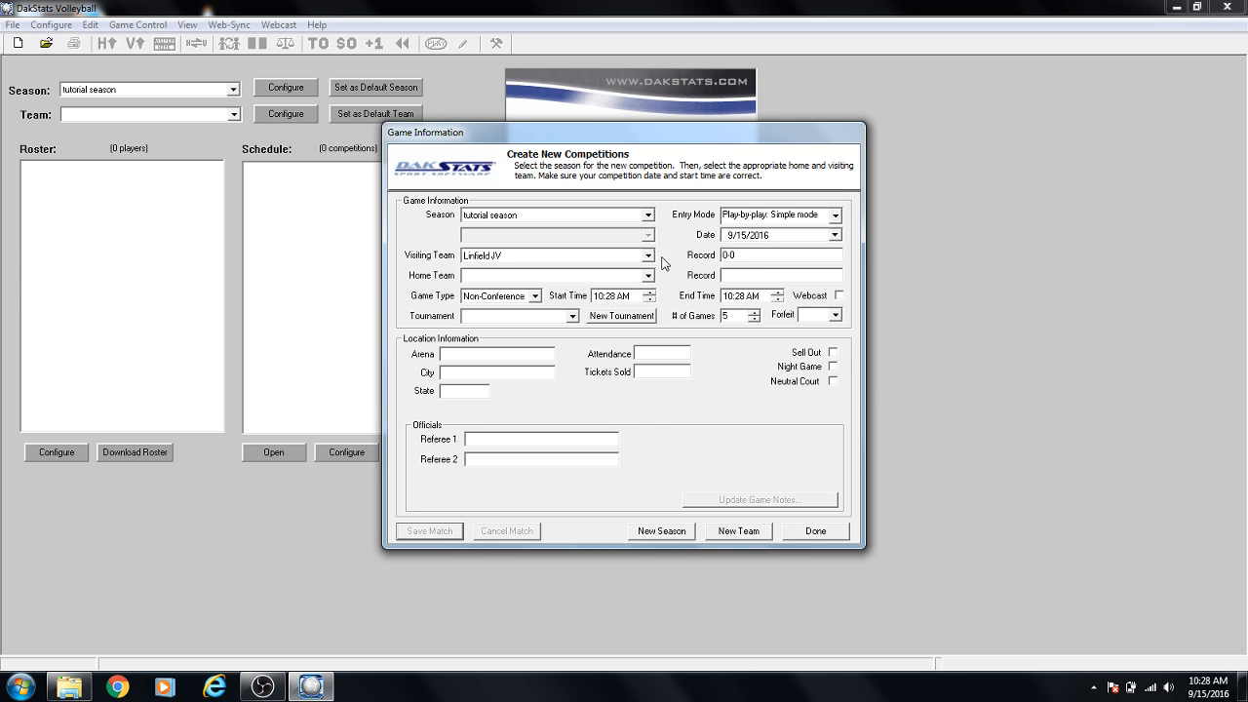
left_click(571, 277)
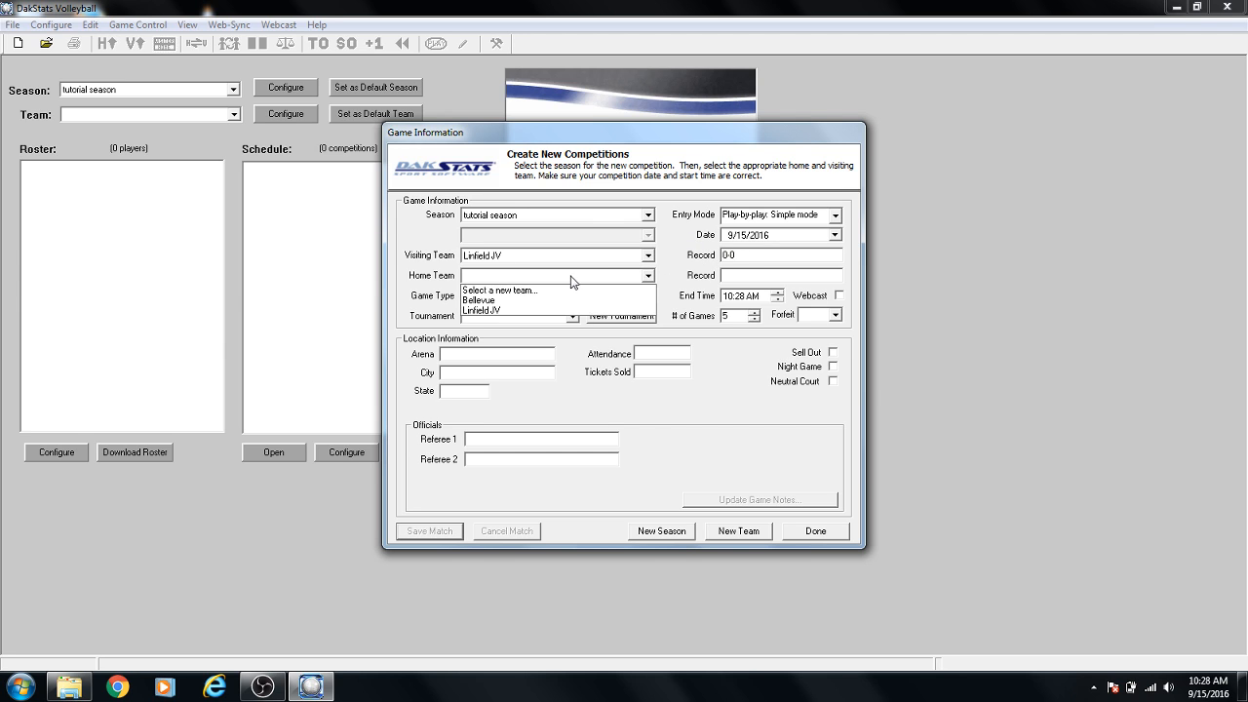
left_click(508, 299)
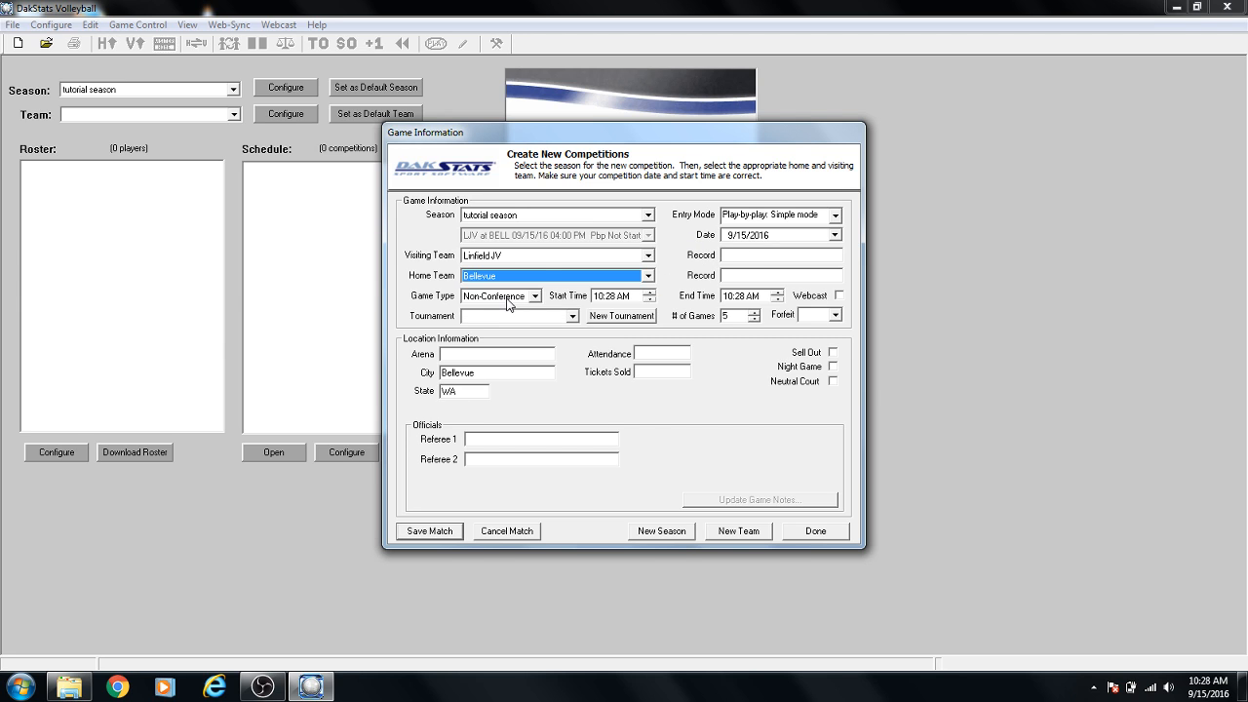
Enter the team records as 0-0 for Linfield JV and 12-5 for Bellevue.
left_click(739, 255)
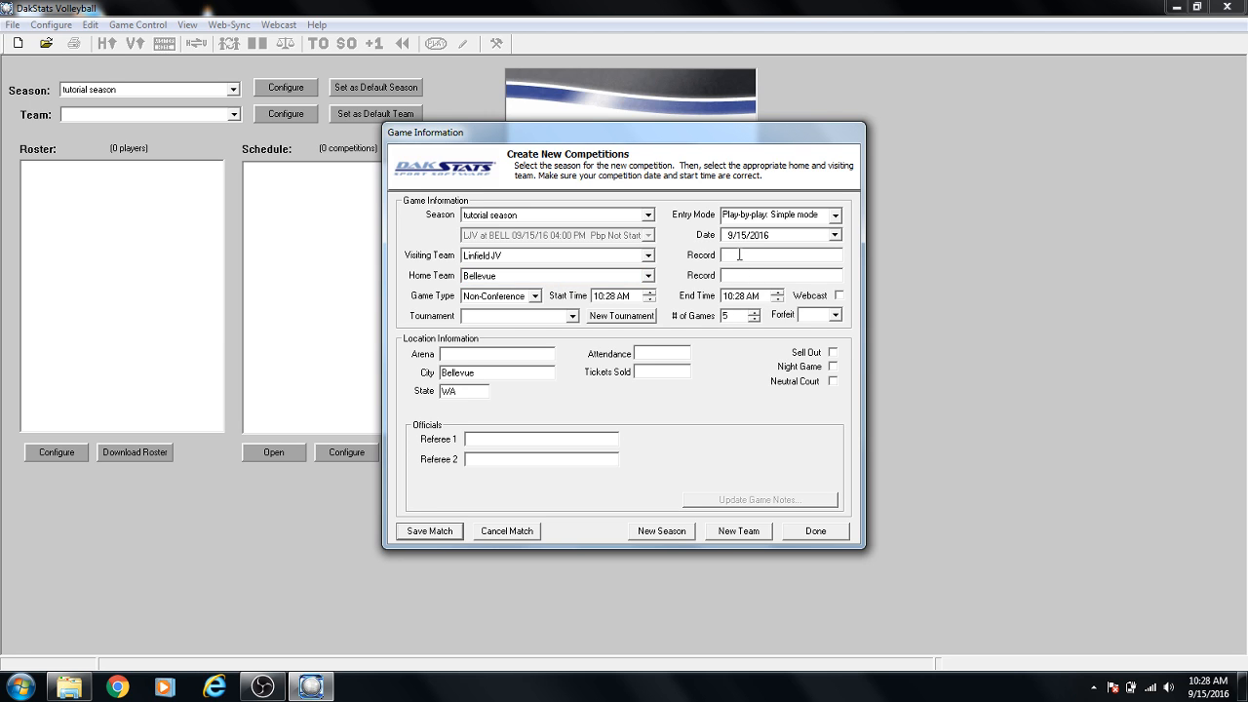
type("0-0")
left_click(738, 275)
type("12-5")
Set the match's start time to 6:00 PM and its end time to 8:00 PM.
left_click(600, 297)
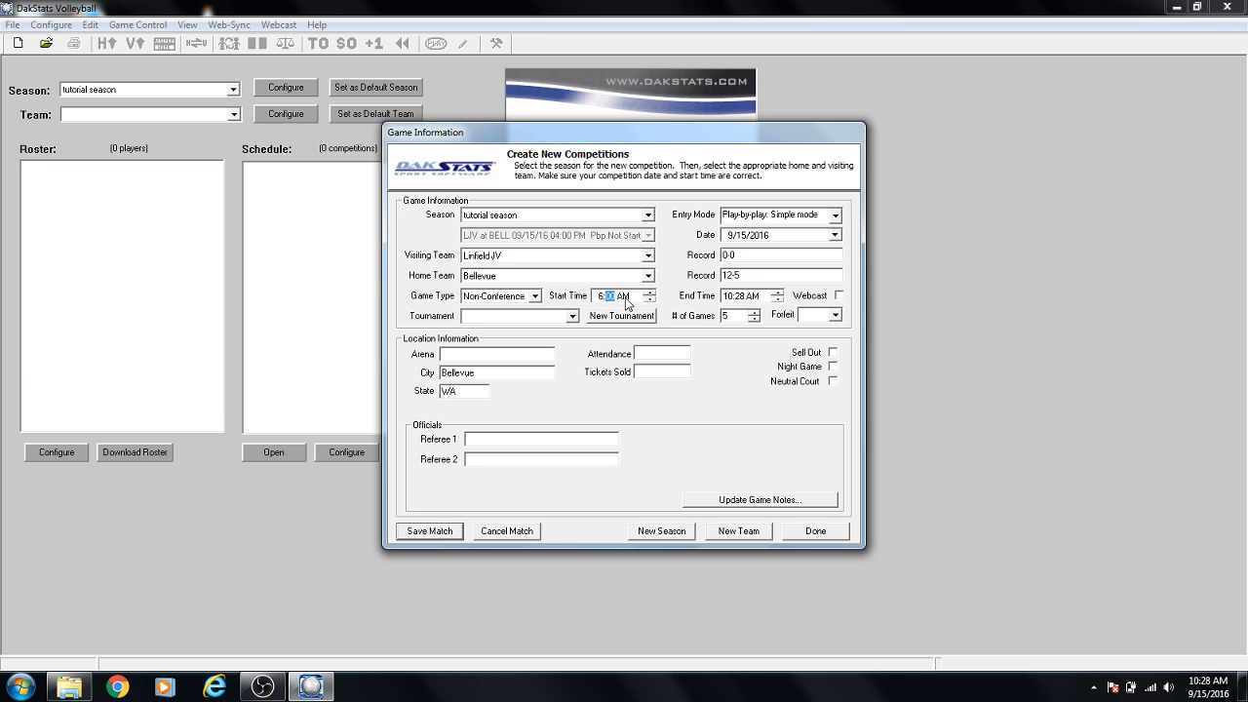
left_click(625, 298)
left_click(605, 298)
left_click(604, 301)
left_click(600, 297)
left_click(727, 297)
left_click(742, 297)
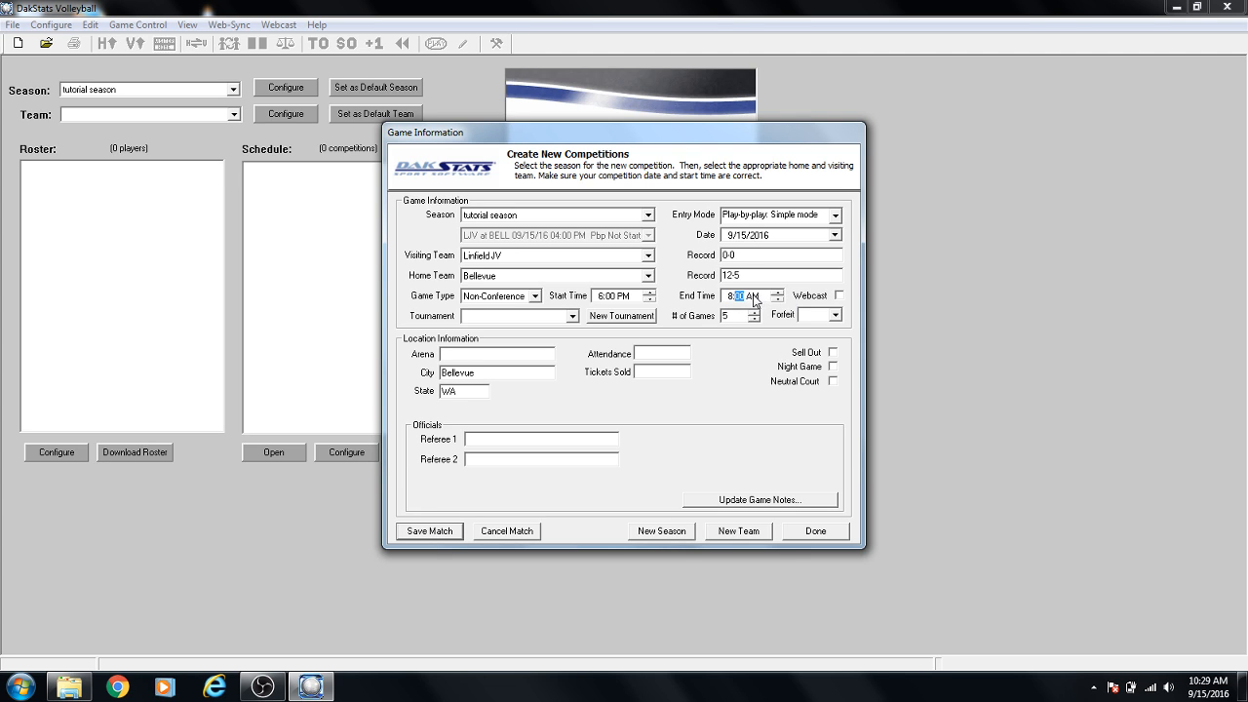
left_click(756, 298)
Set the entry mode to Box score: Game by Game and the number of games to 5.
left_click(835, 216)
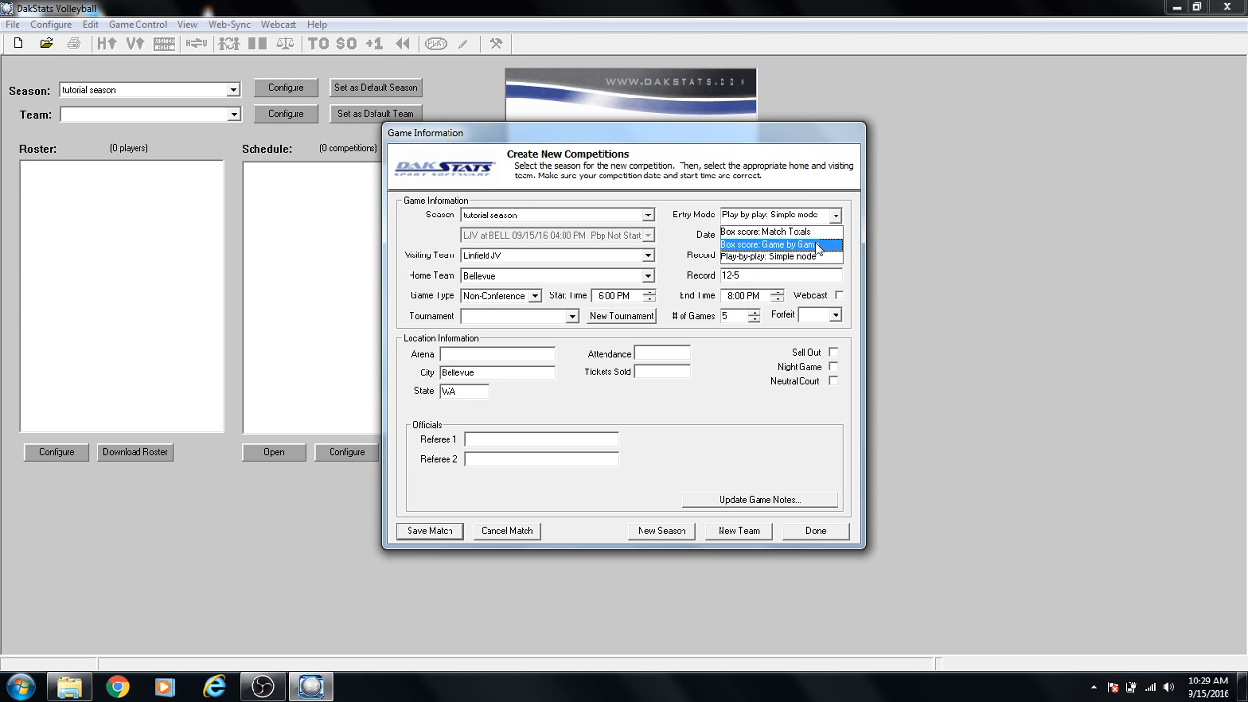
left_click(764, 245)
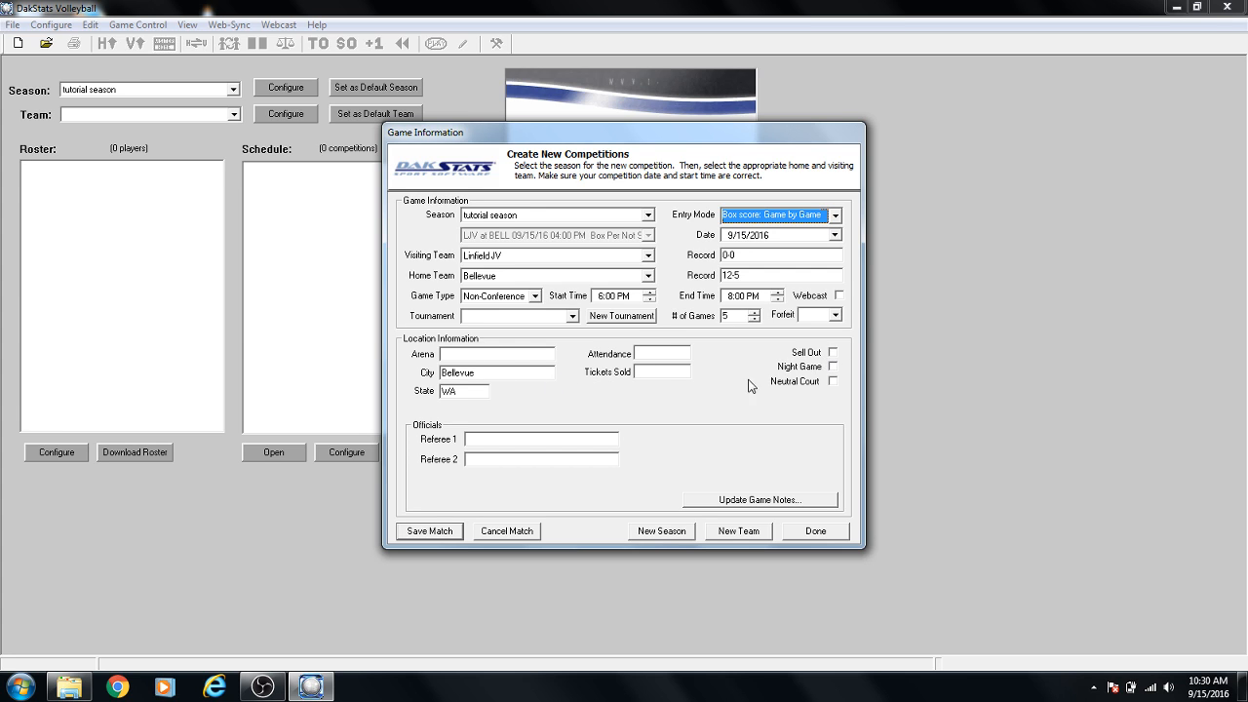
left_click(754, 320)
left_click(753, 319)
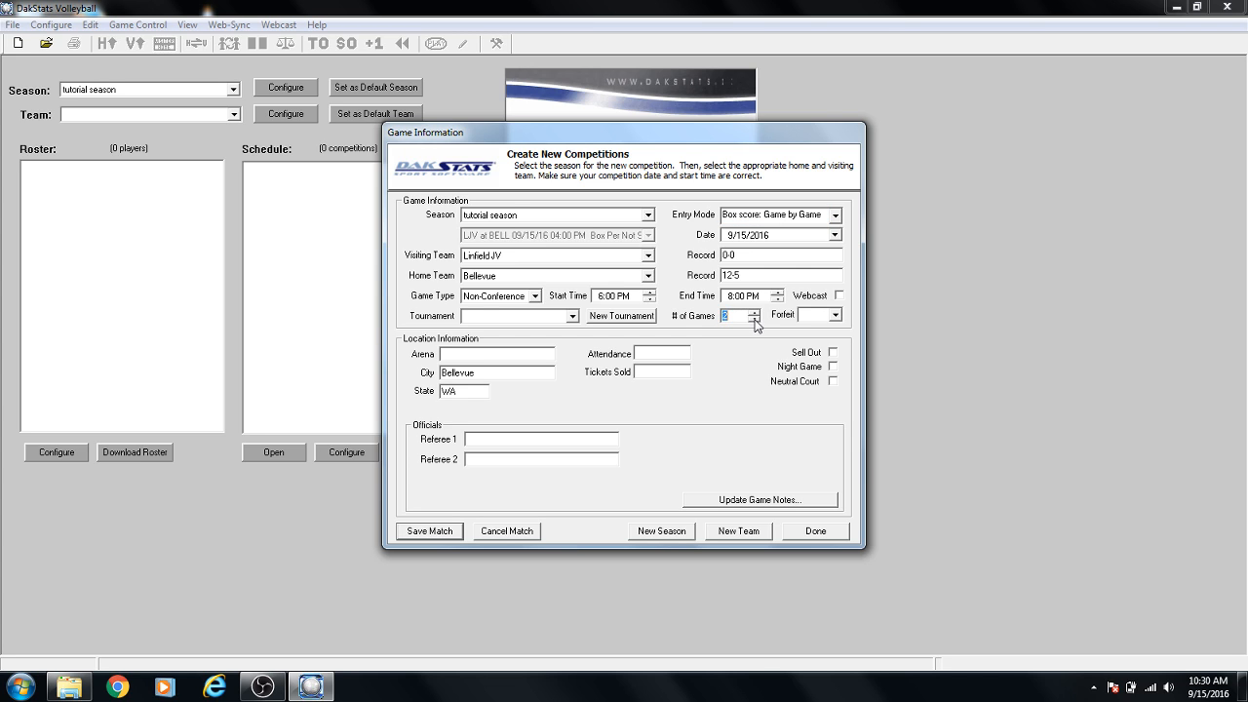
left_click(754, 312)
left_click(755, 313)
Save the match and close the game information.
left_click(435, 533)
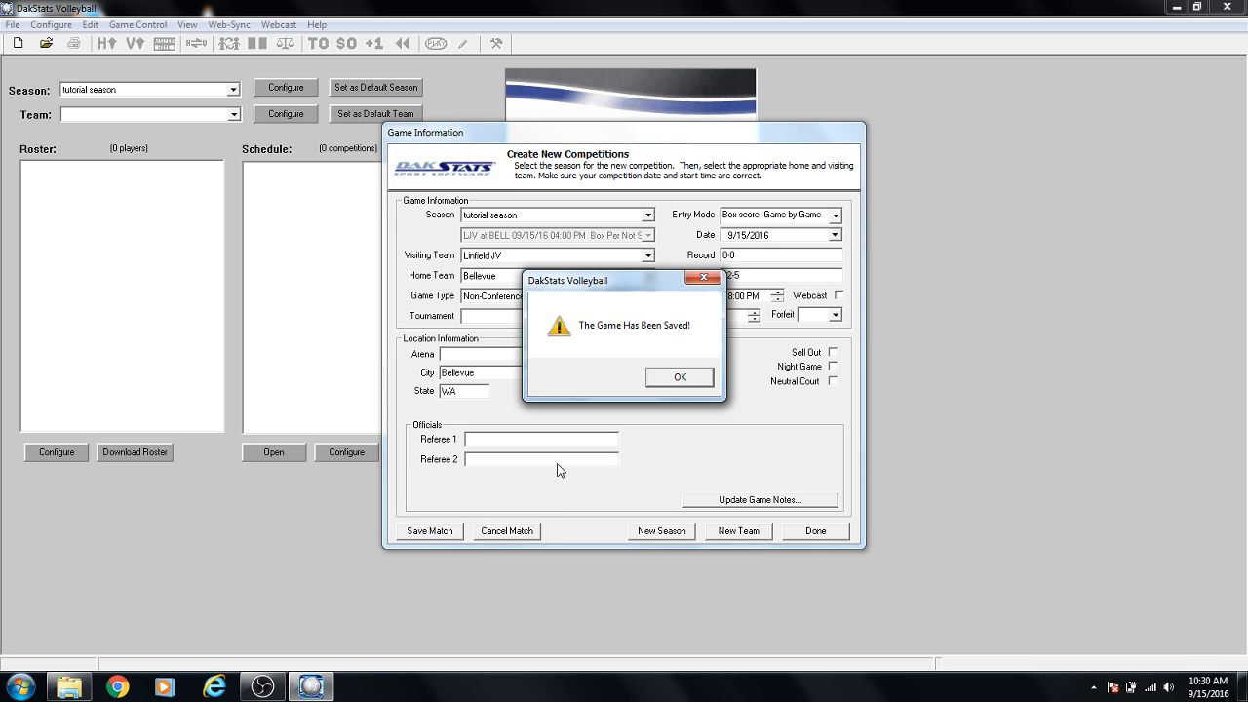
left_click(672, 375)
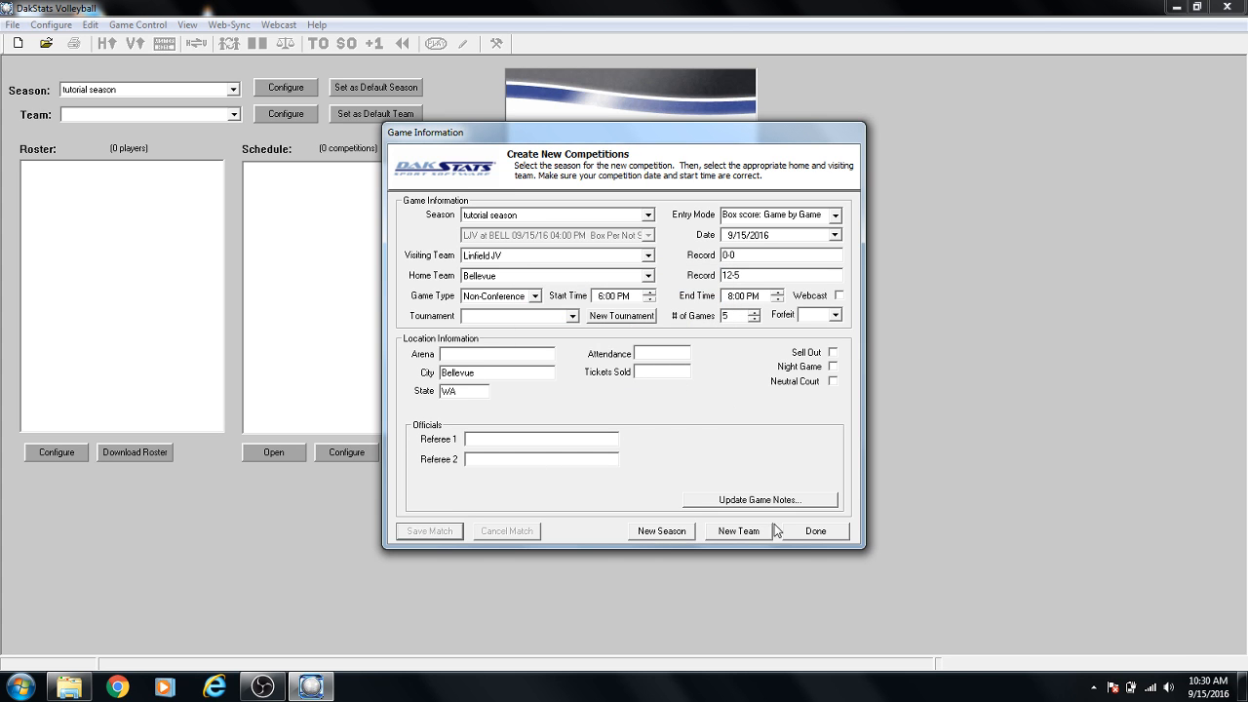
left_click(823, 530)
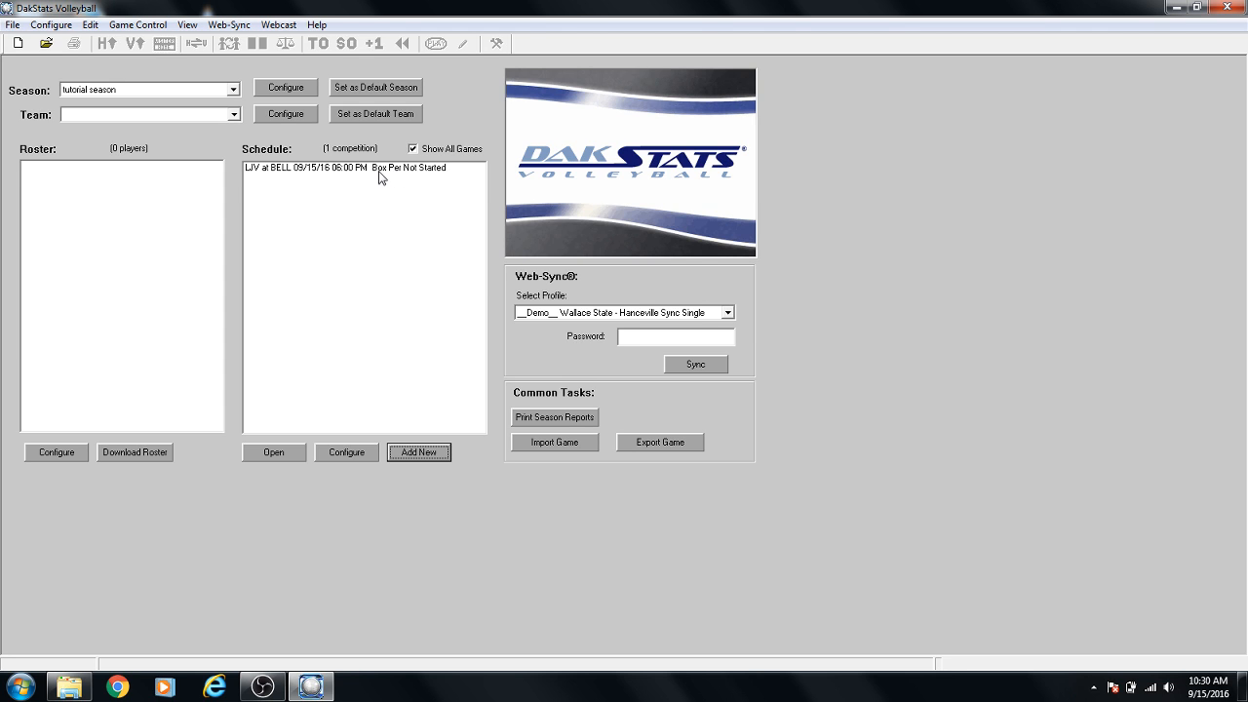
Open the Linfield JV at Bellevue competition from the schedule and dismiss the error message.
left_click(321, 175)
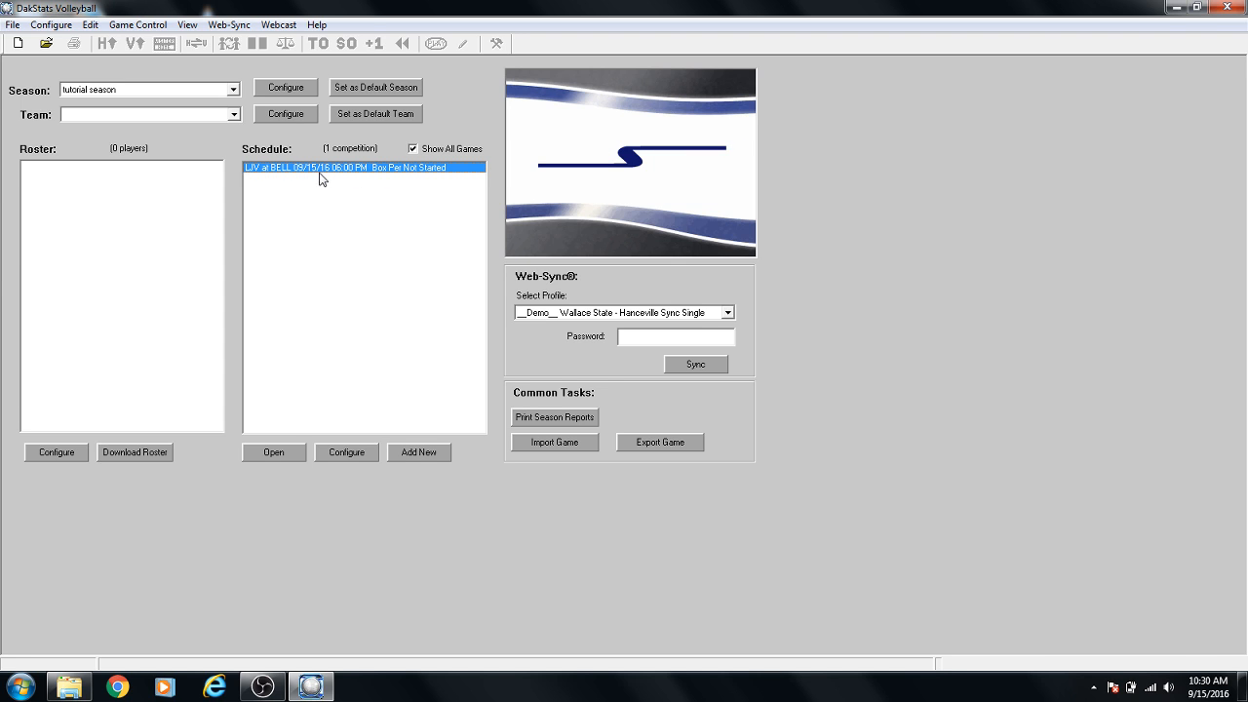
left_click(289, 449)
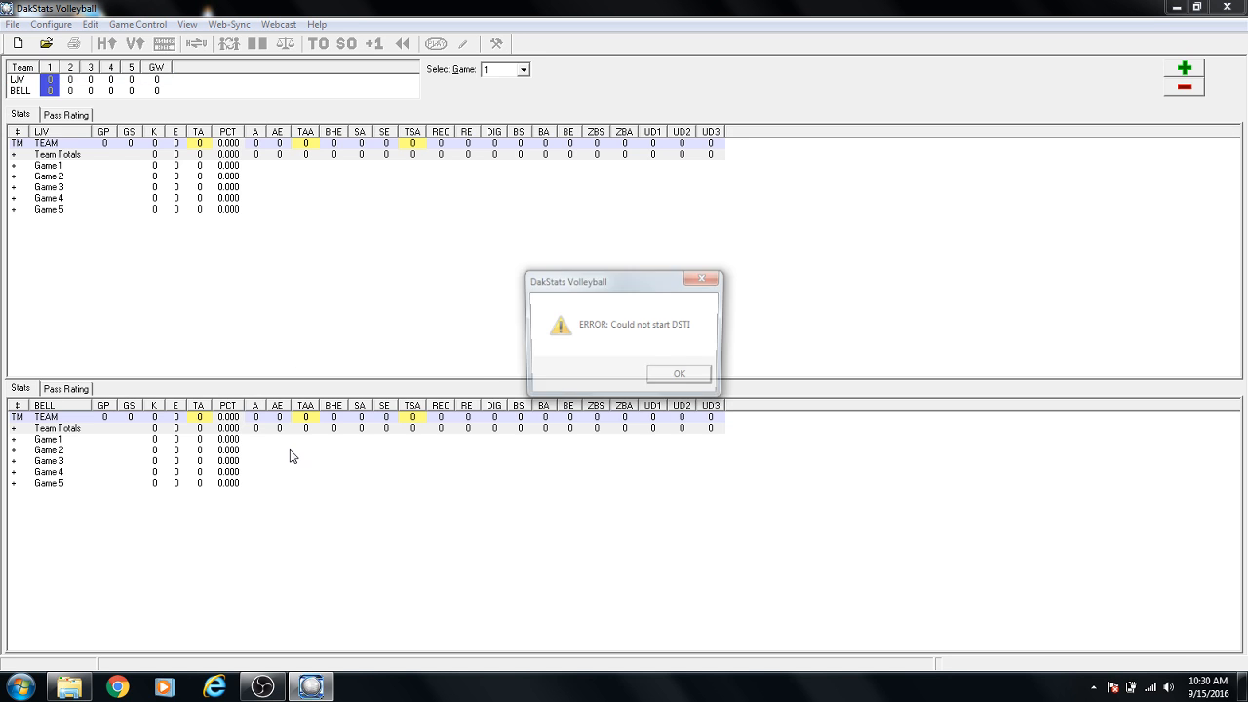
left_click(685, 378)
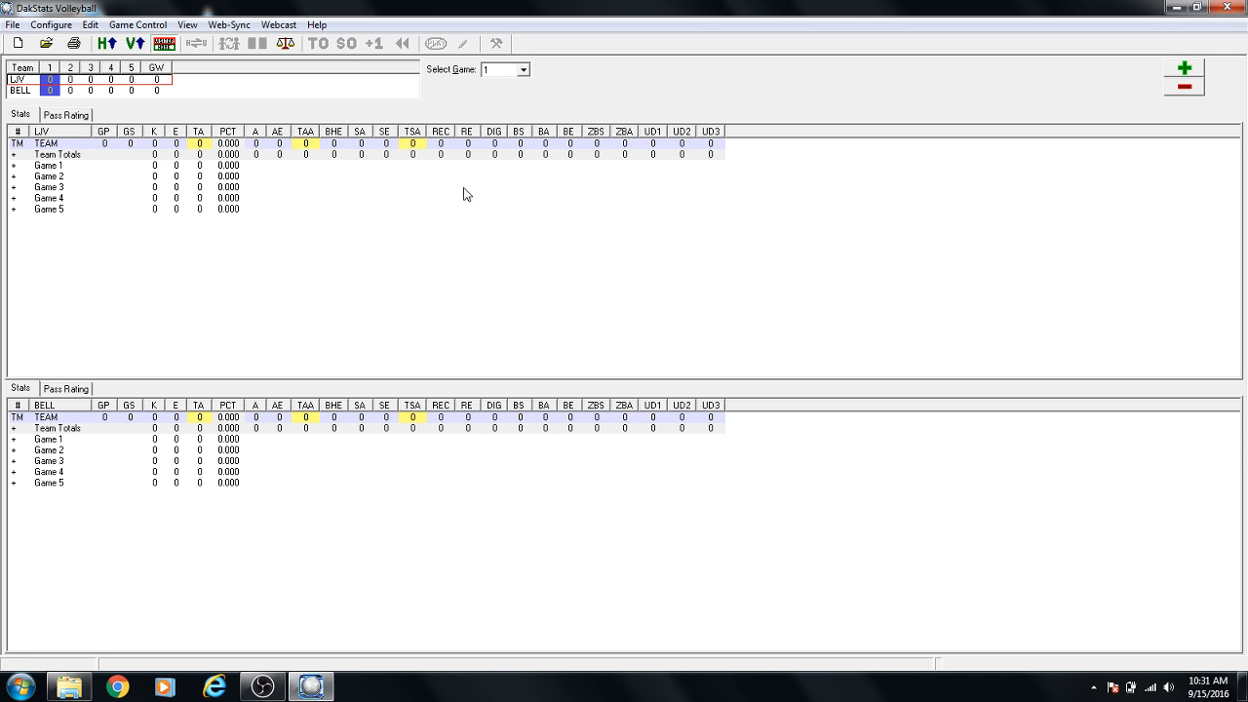
Switch the selected game to 2, 3, 1 and 5 in turn, and return to game 1.
left_click(502, 71)
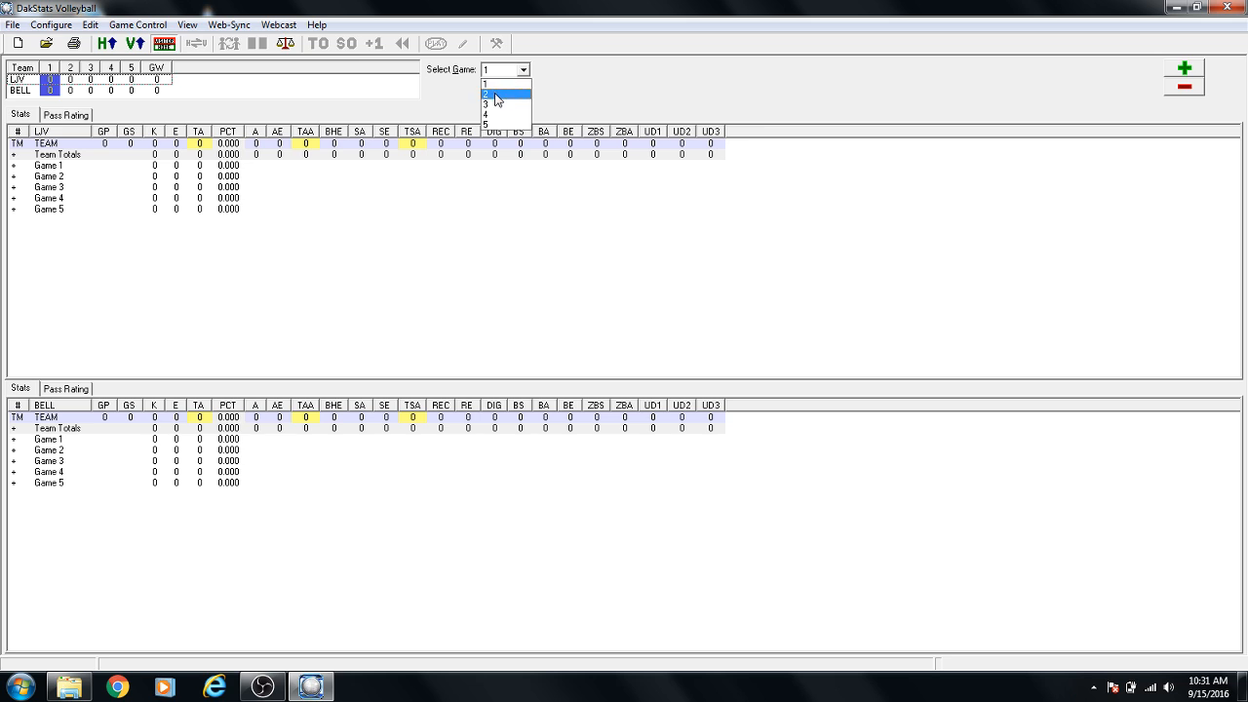
left_click(495, 91)
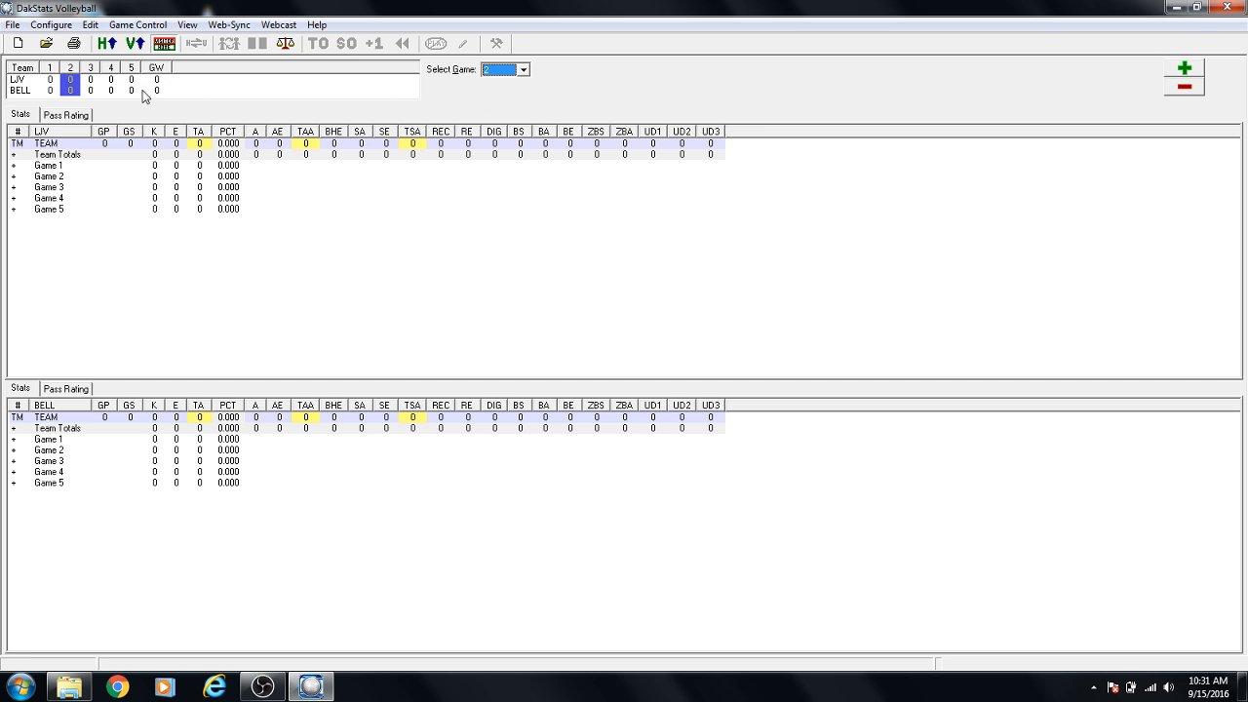
left_click(497, 70)
left_click(504, 102)
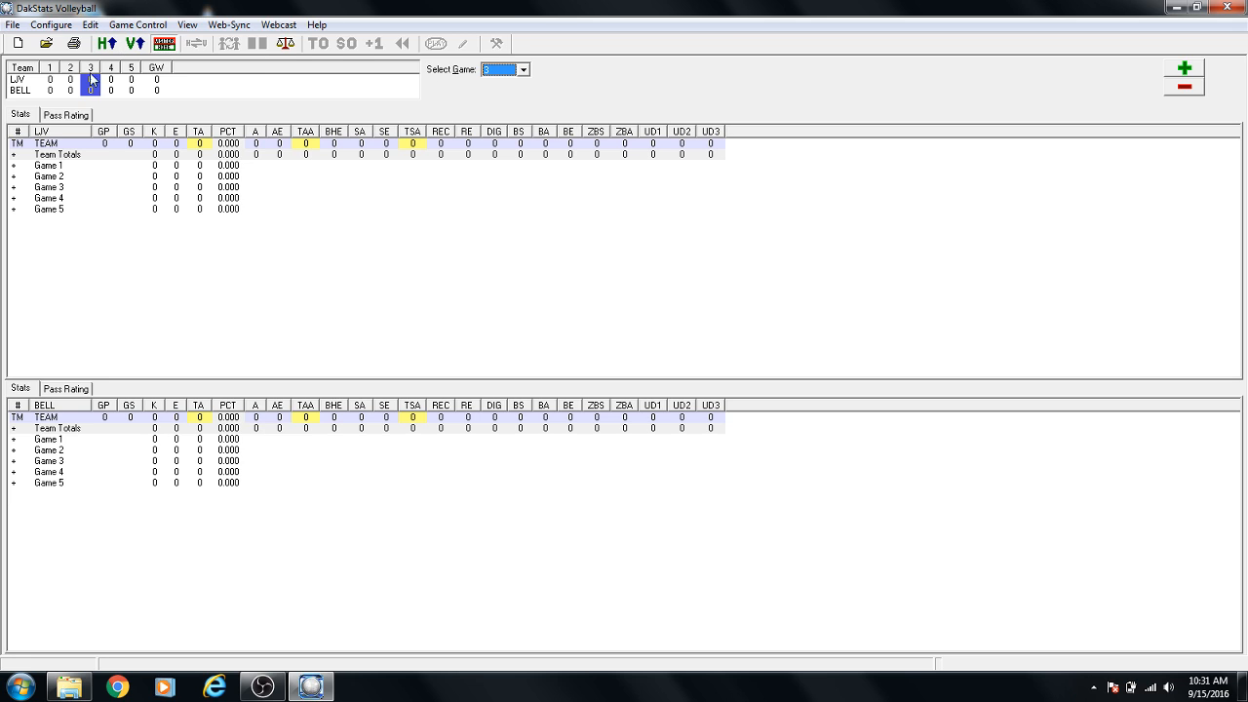
left_click(502, 70)
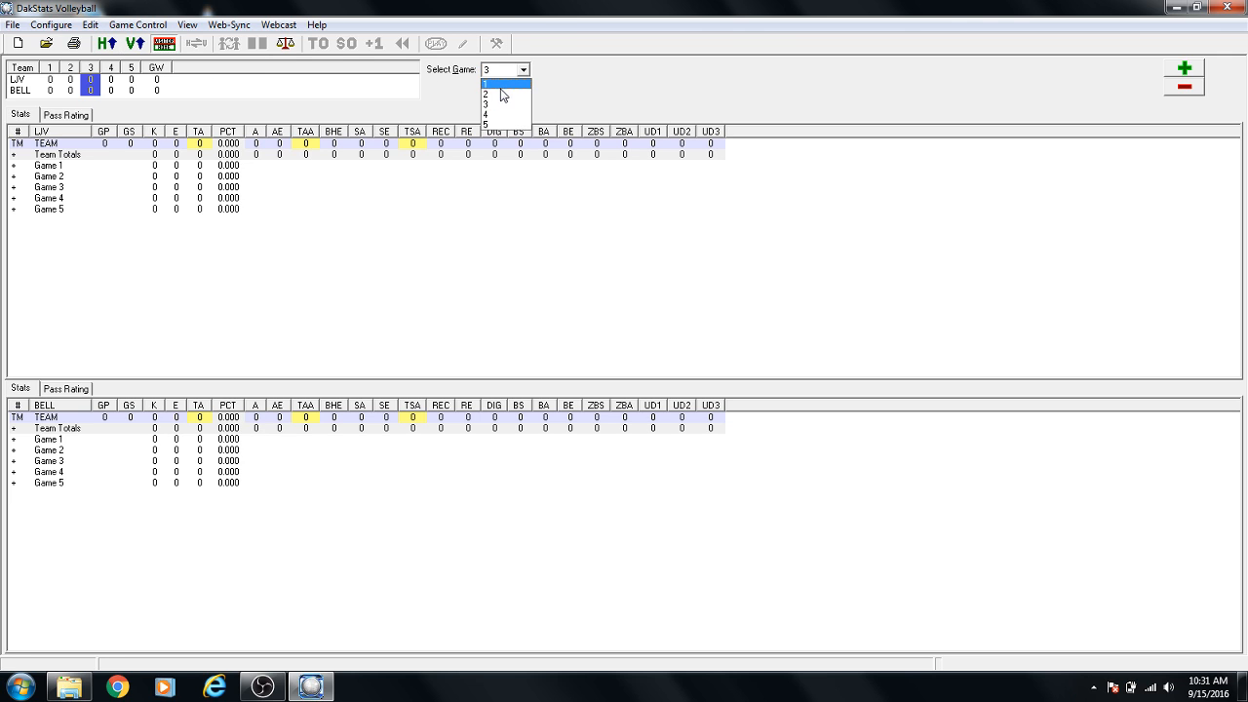
left_click(503, 84)
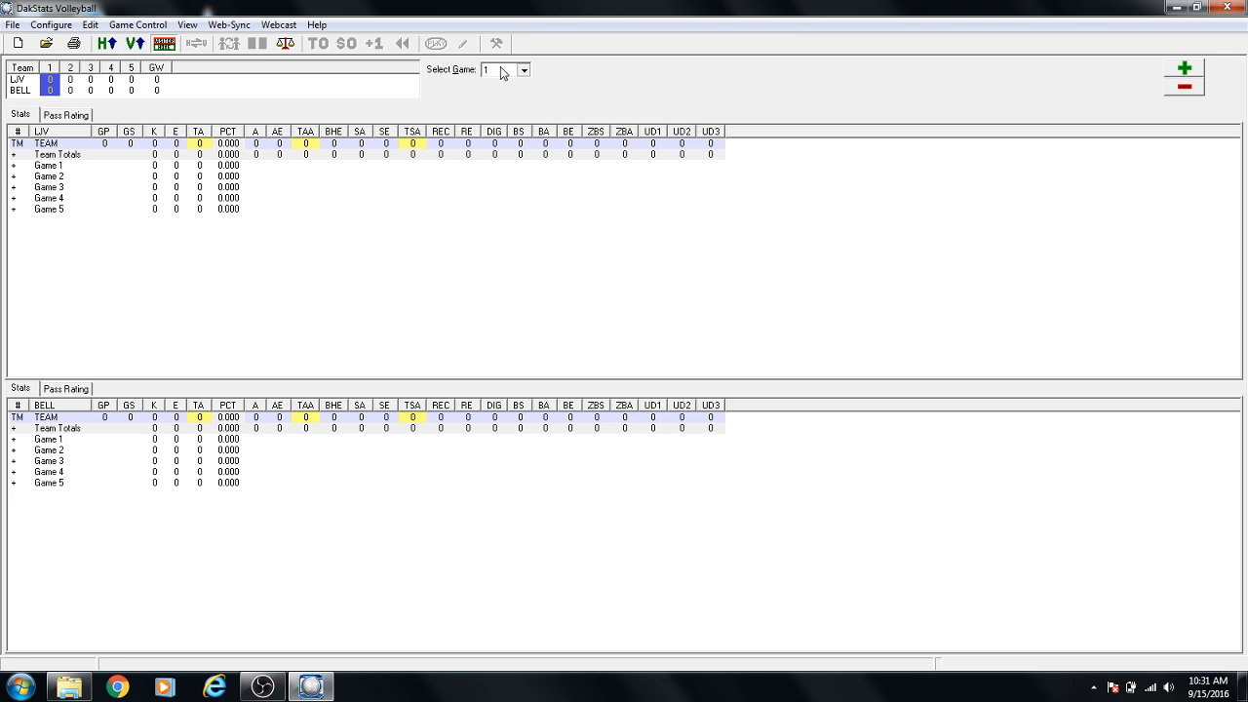
left_click(499, 71)
left_click(503, 125)
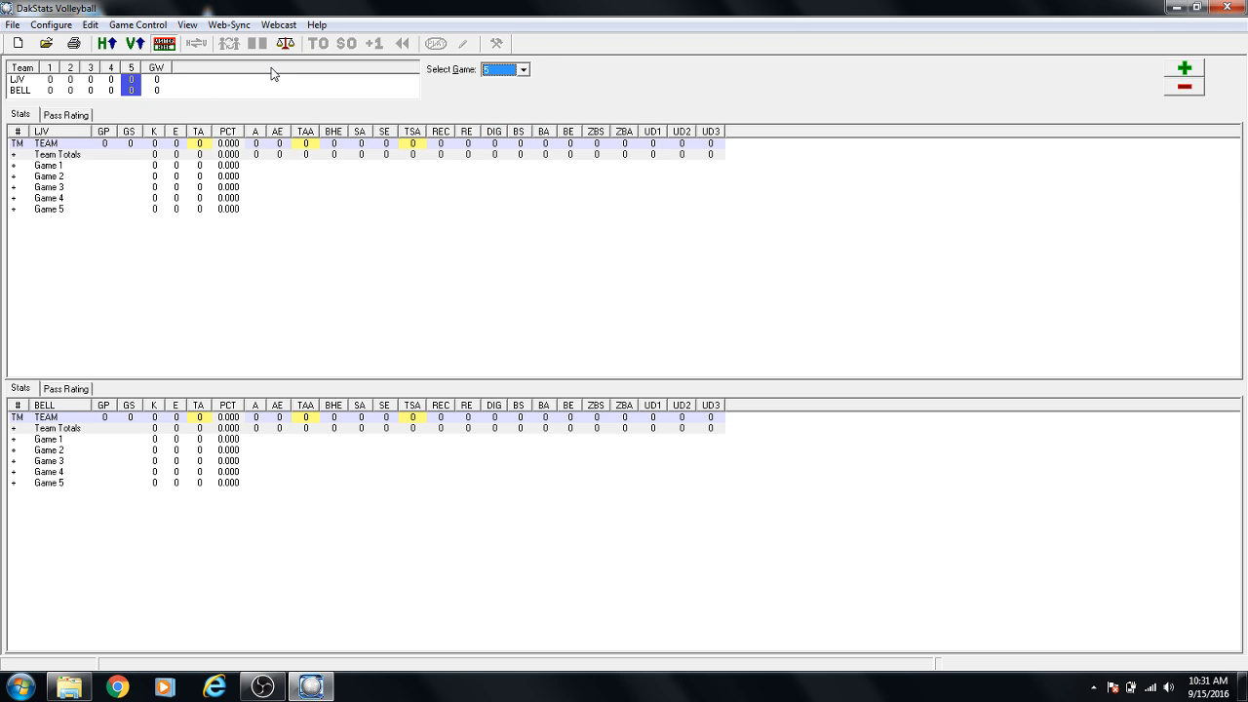
left_click(48, 83)
left_click(501, 70)
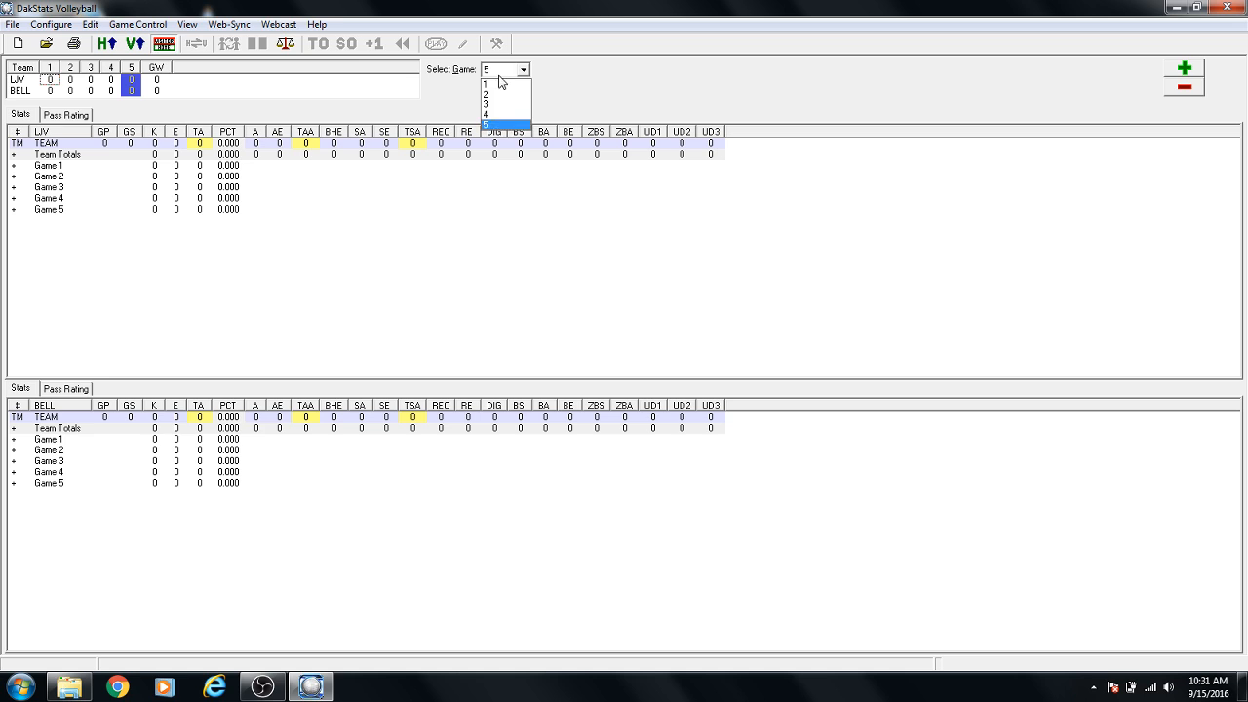
left_click(499, 84)
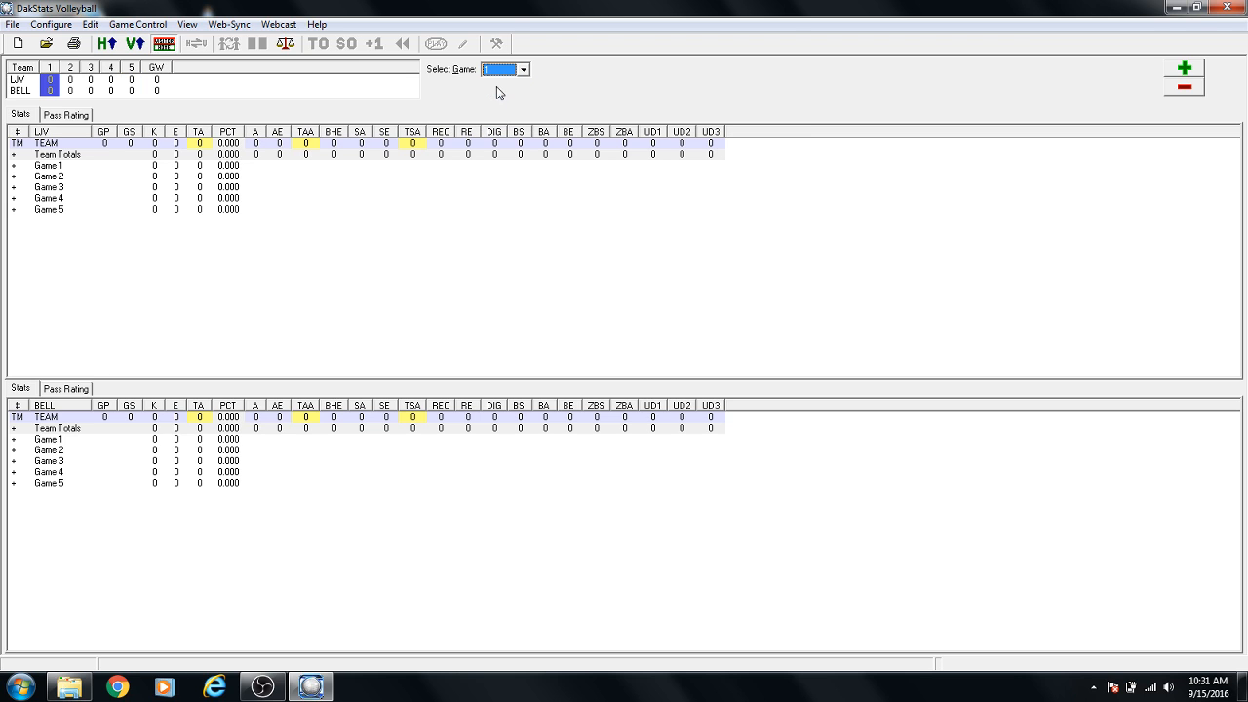
Set the game 1 score to 17 for Linfield JV and 25 for Bellevue.
left_click(51, 85)
left_click(1183, 66)
left_click(1185, 68)
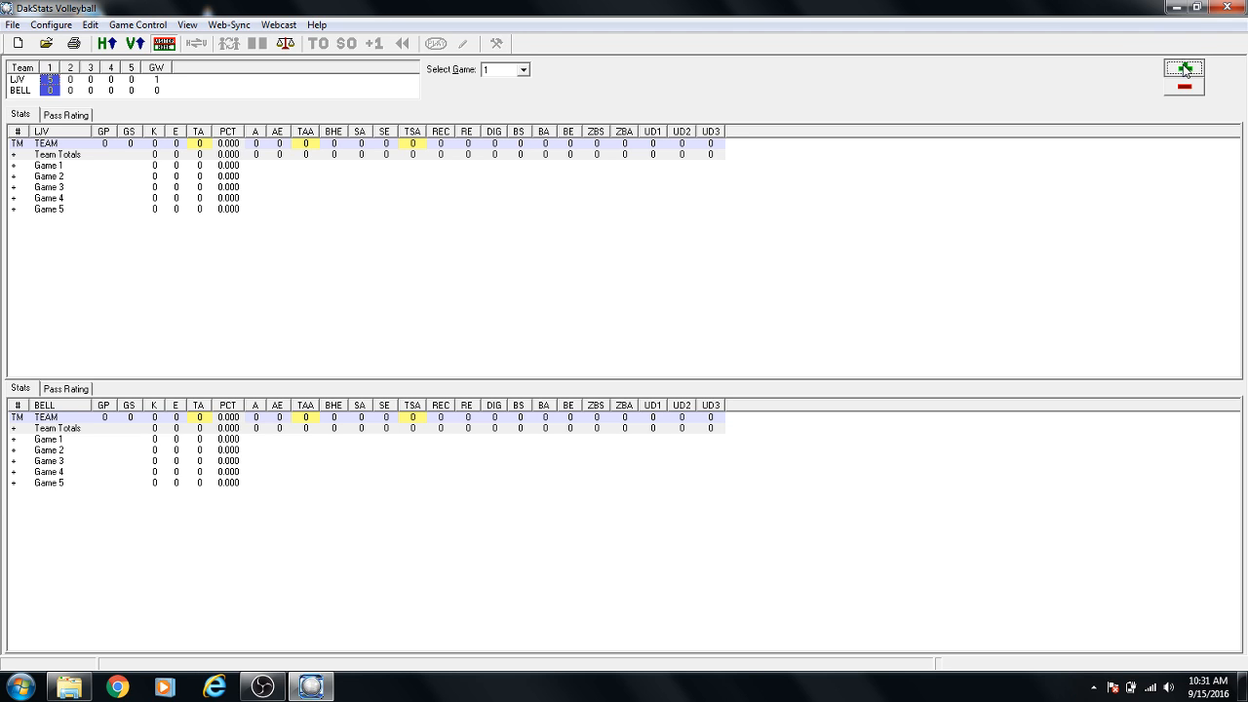
left_click(1184, 68)
left_click(1184, 68)
left_click(1184, 68)
left_click(1184, 69)
left_click(1184, 68)
left_click(1193, 74)
left_click(1193, 74)
left_click(1193, 74)
left_click(1193, 74)
left_click(1193, 74)
left_click(1193, 74)
left_click(1193, 74)
left_click(1193, 74)
left_click(1193, 74)
left_click(1193, 74)
left_click(1193, 74)
left_click(1193, 75)
left_click(1193, 74)
left_click(1193, 74)
left_click(1193, 74)
left_click(1193, 74)
left_click(1193, 74)
left_click(1193, 74)
Set Linfield JV's team kills (K) for game 1 to 1, trying both increasing and decreasing the value.
left_click(154, 144)
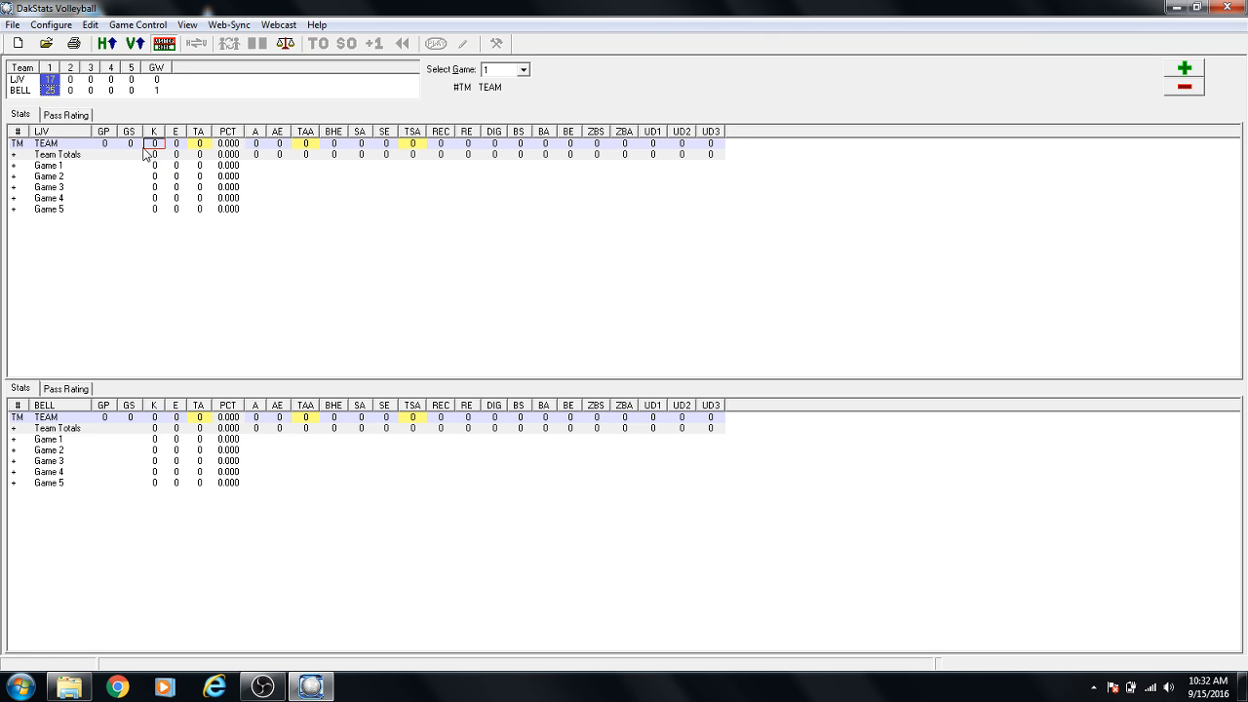
left_click(1183, 68)
left_click(1184, 68)
left_click(1184, 86)
left_click(1184, 86)
left_click(1188, 71)
left_click(1188, 85)
left_click(1187, 70)
left_click(1189, 89)
Switch to game 2 and set its score to 5 for Linfield JV and 9 for Bellevue.
left_click(504, 70)
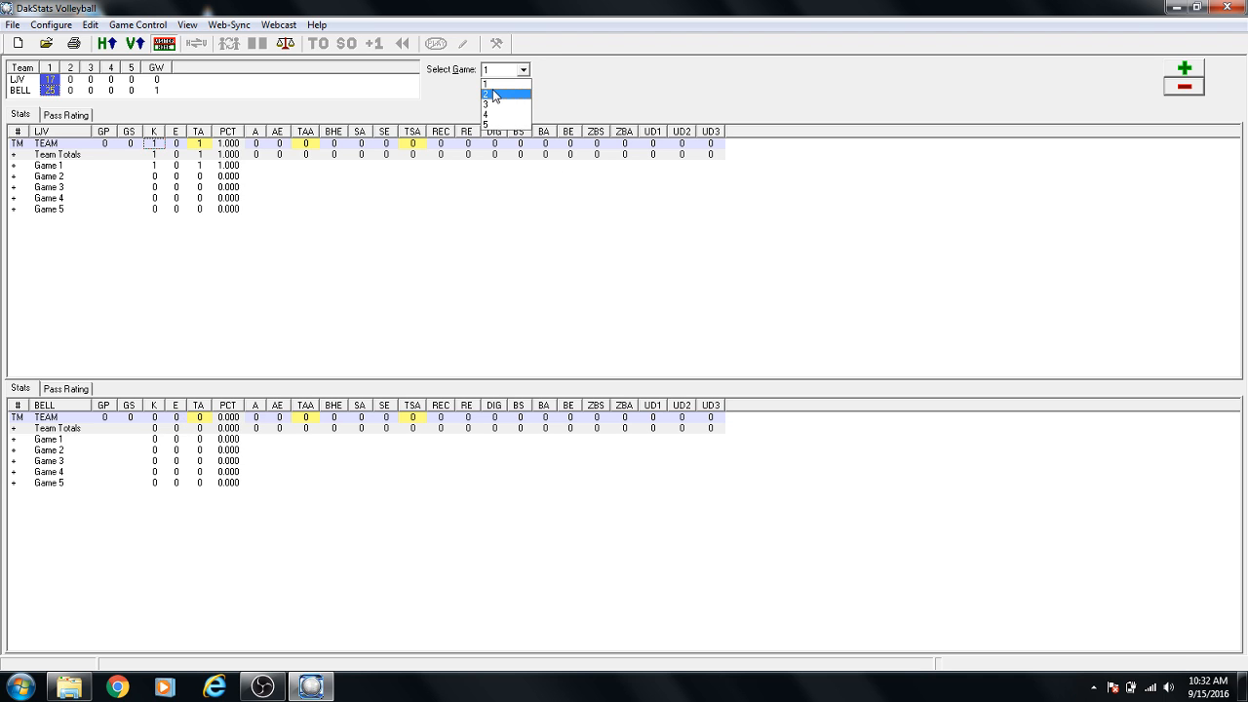
left_click(492, 93)
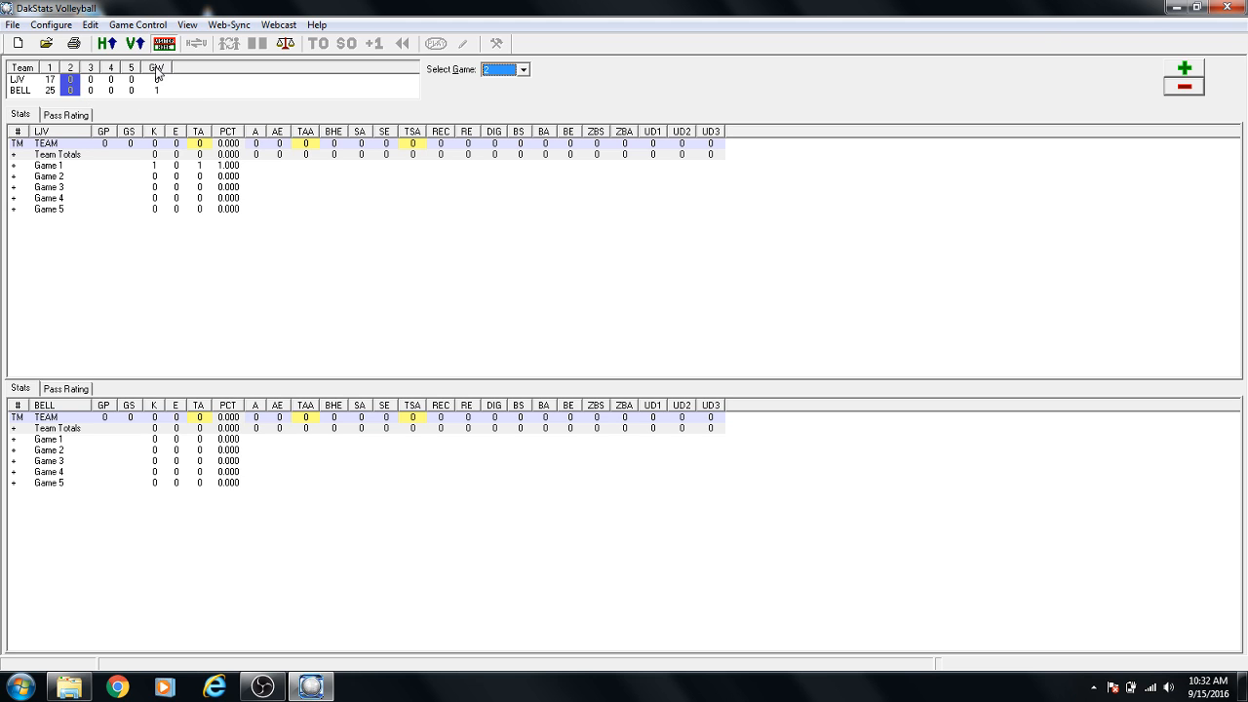
left_click(72, 82)
left_click(1183, 68)
left_click(1183, 67)
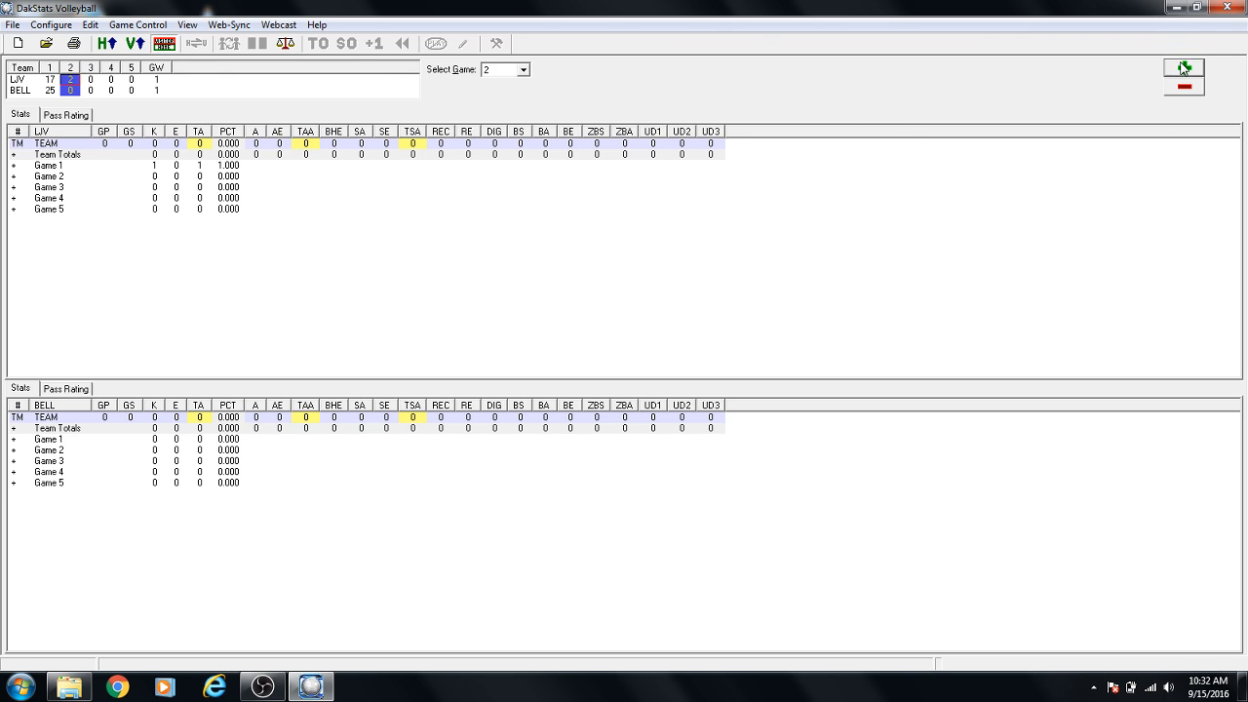
left_click(1183, 67)
left_click(1183, 67)
left_click(1183, 67)
left_click(1184, 70)
left_click(1184, 71)
left_click(1198, 69)
Set Bellevue's AE stat in the TEAM row for game 2 to 4.
left_click(156, 418)
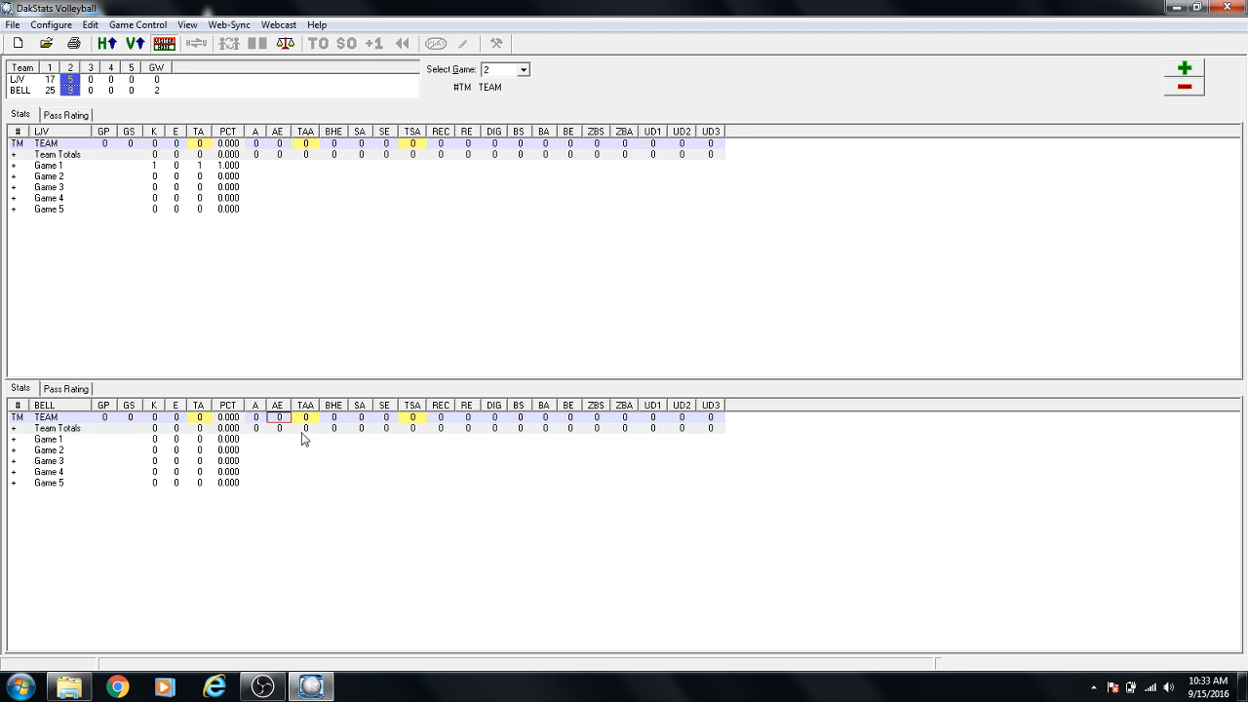
left_click(1184, 74)
left_click(1184, 74)
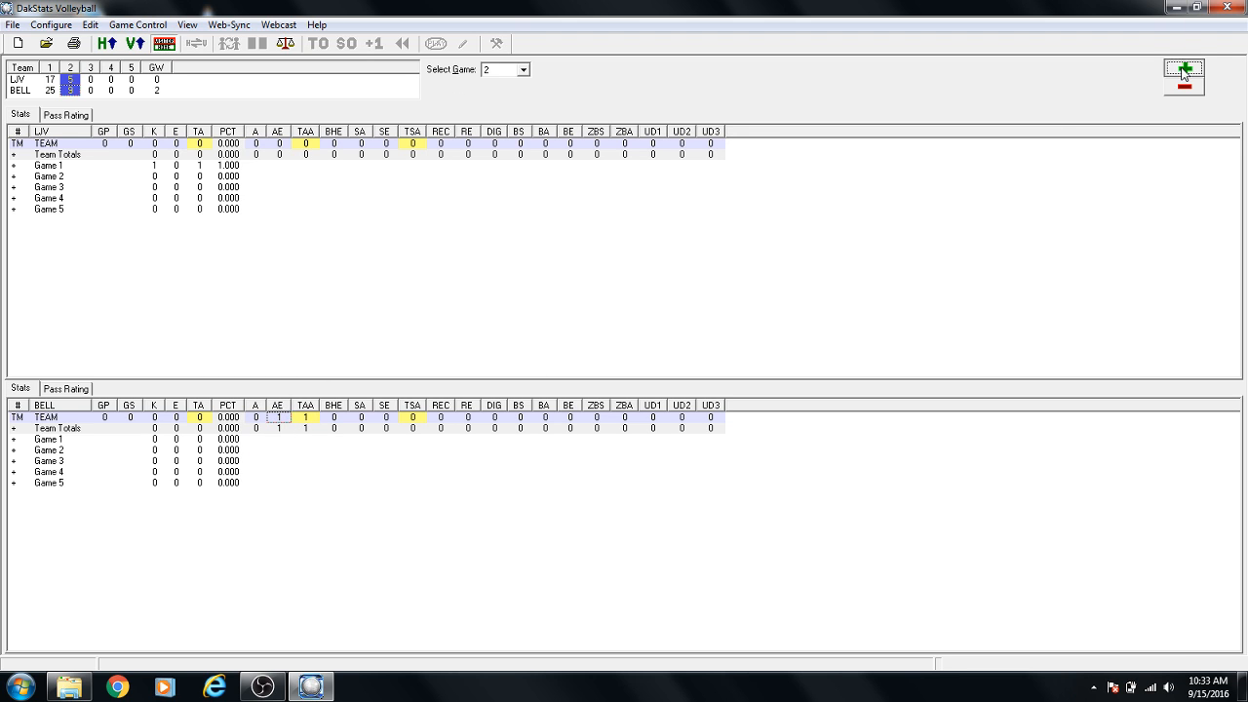
left_click(1185, 74)
left_click(1184, 74)
left_click(1184, 74)
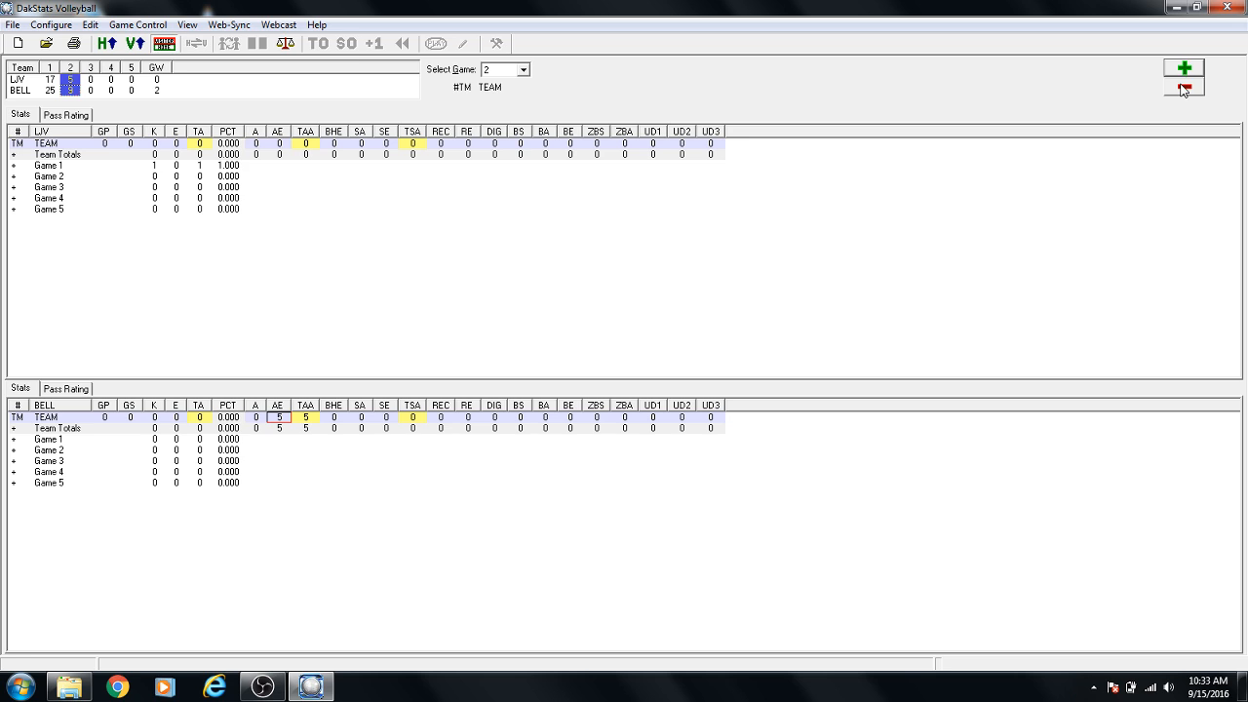
left_click(1184, 90)
left_click(1184, 90)
left_click(49, 432)
left_click(280, 431)
left_click(282, 417)
left_click(1185, 68)
left_click(96, 81)
left_click(109, 79)
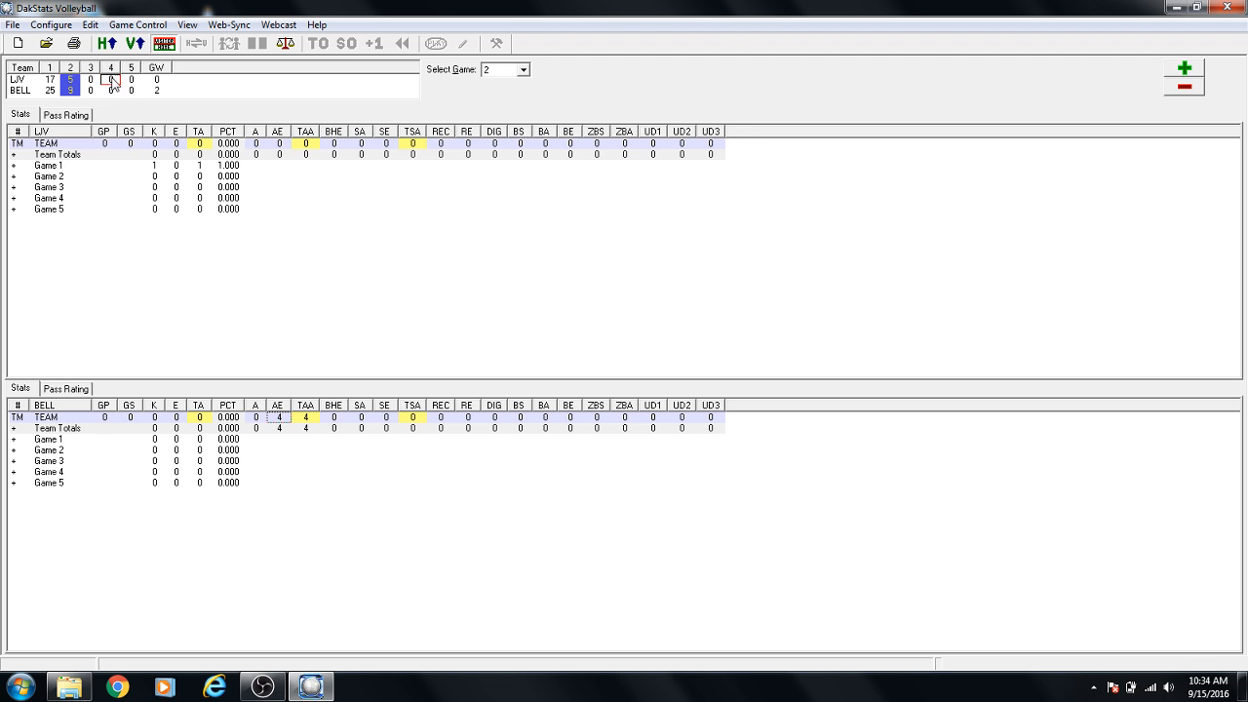
left_click(130, 80)
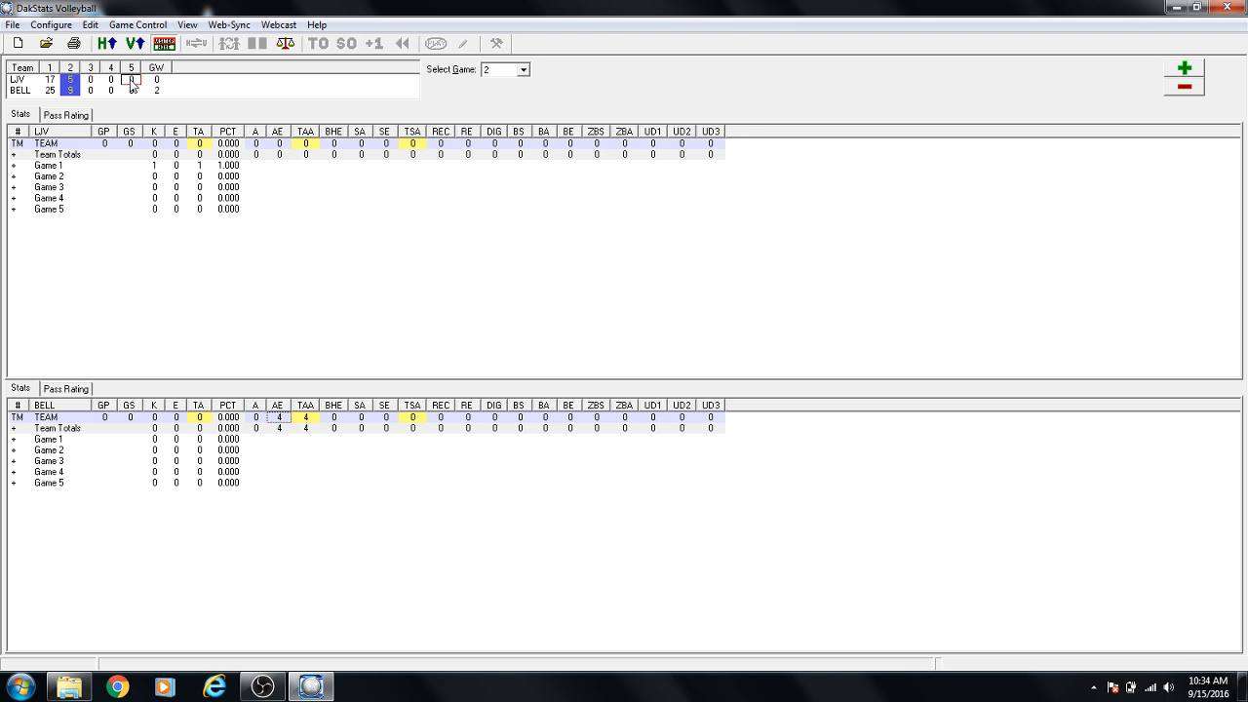
left_click(522, 69)
left_click(450, 105)
Mark the match as finished and choose to update the teams' win/loss records.
left_click(150, 30)
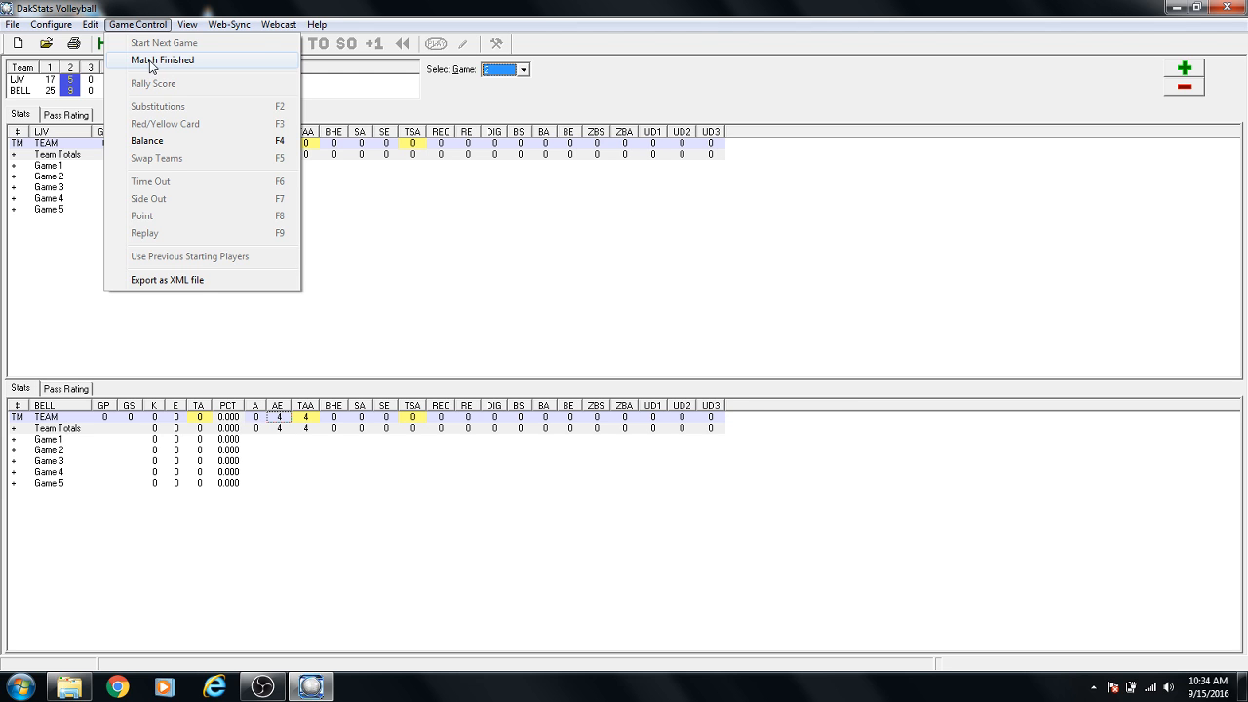
left_click(161, 61)
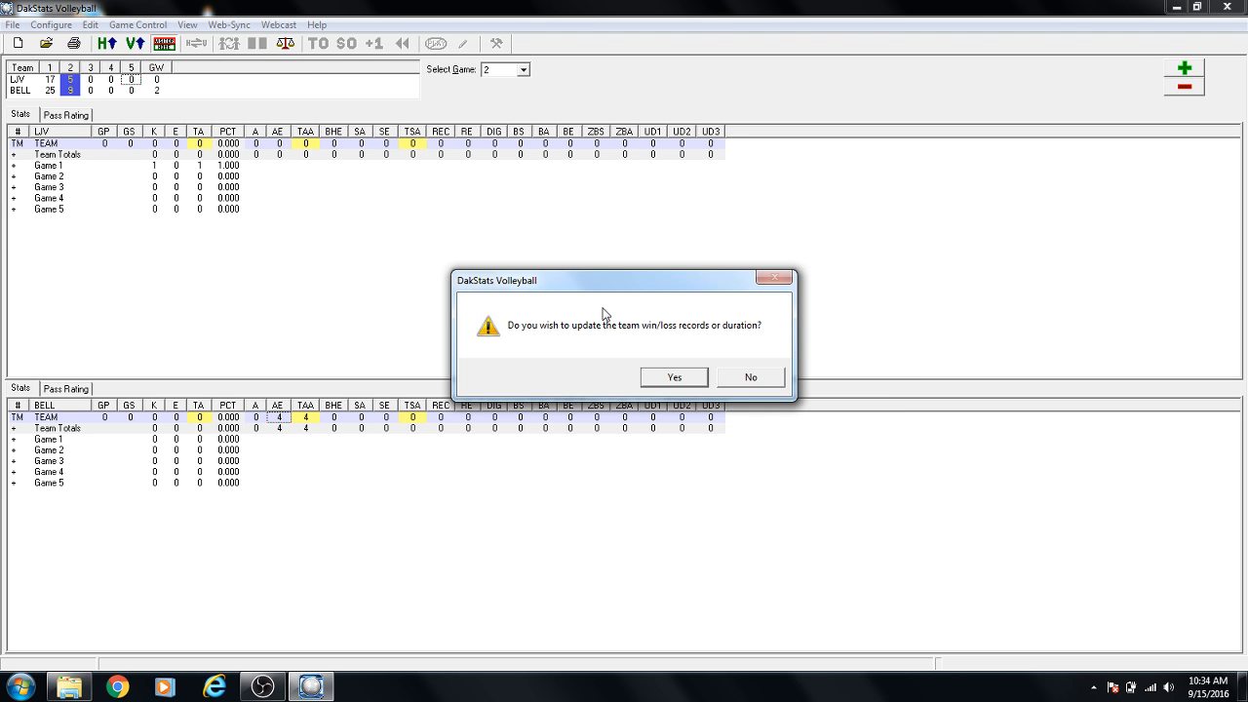
left_click(695, 378)
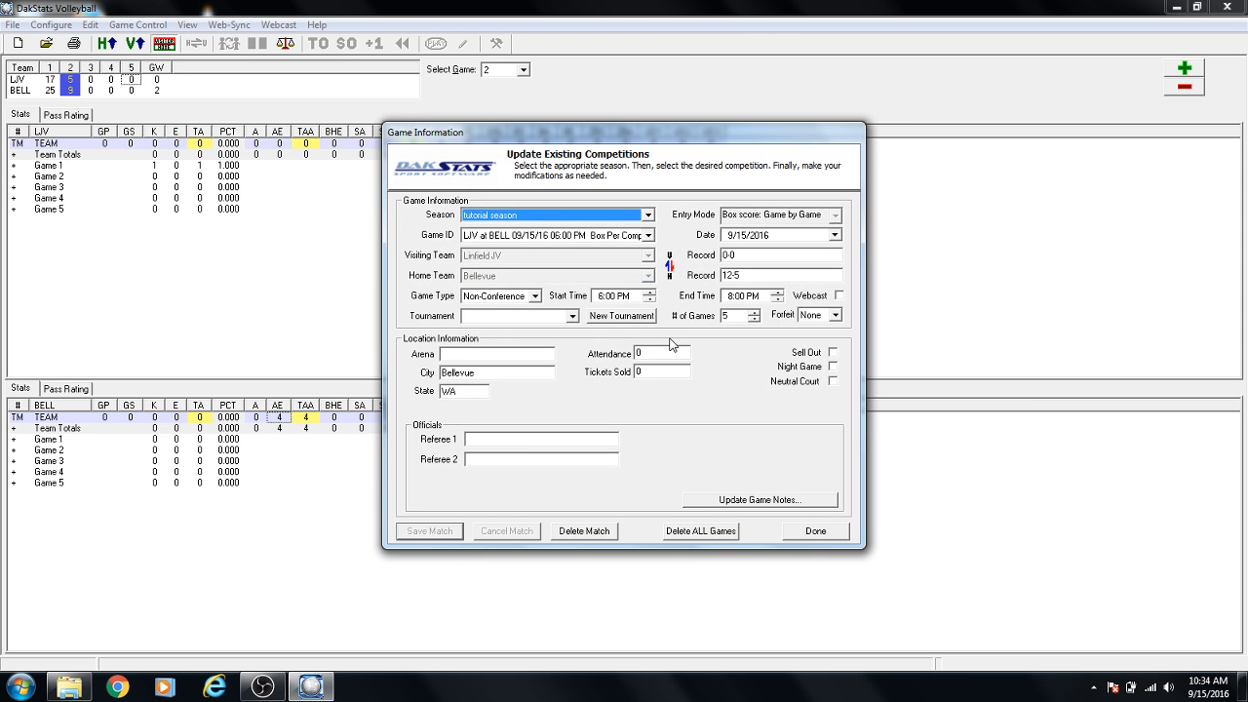
Set the visiting team's record to 0-1 and the home team's record to 13-5, then save the match and close its information.
left_click(736, 255)
key("BackSpace")
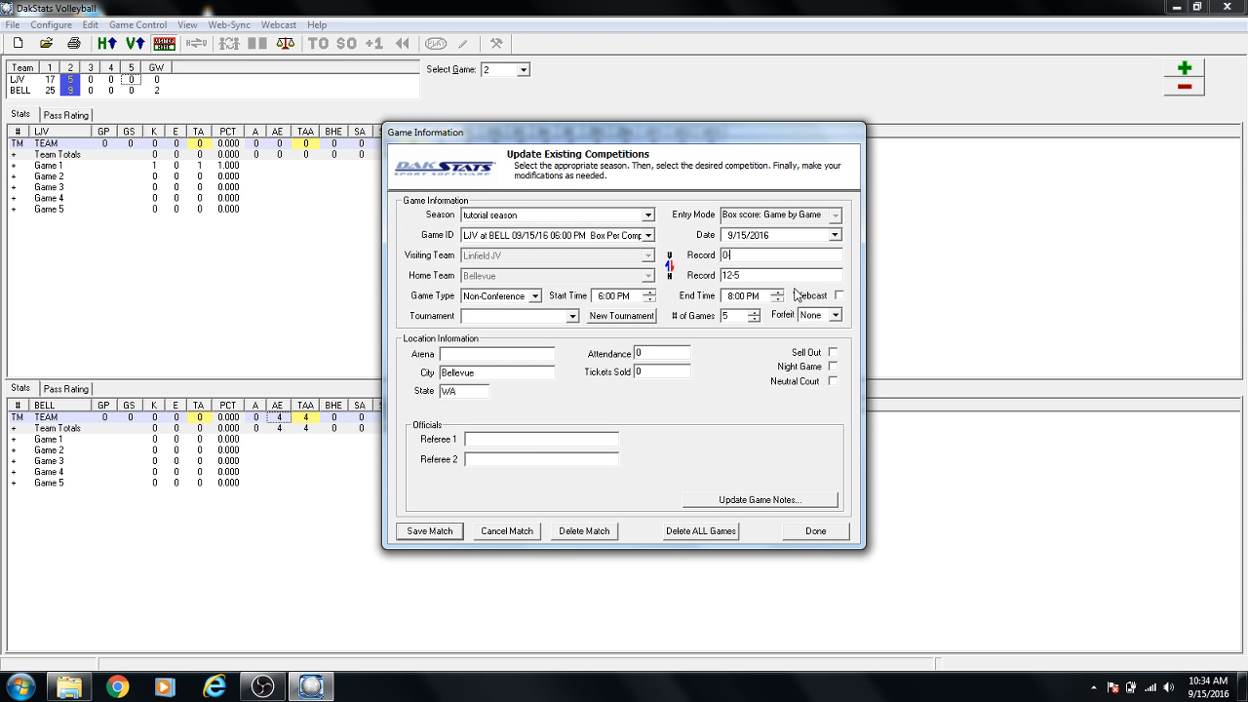
type("1")
left_click(730, 276)
key("BackSpace")
type("3")
left_click(430, 532)
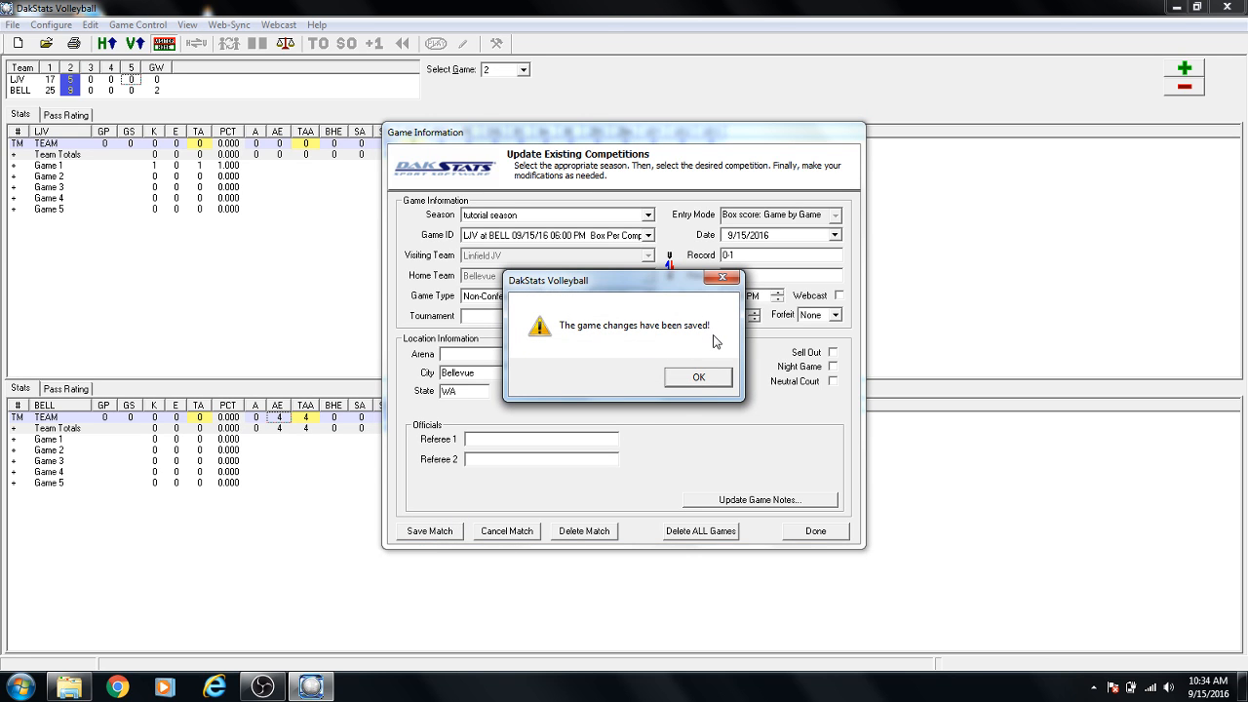
left_click(692, 382)
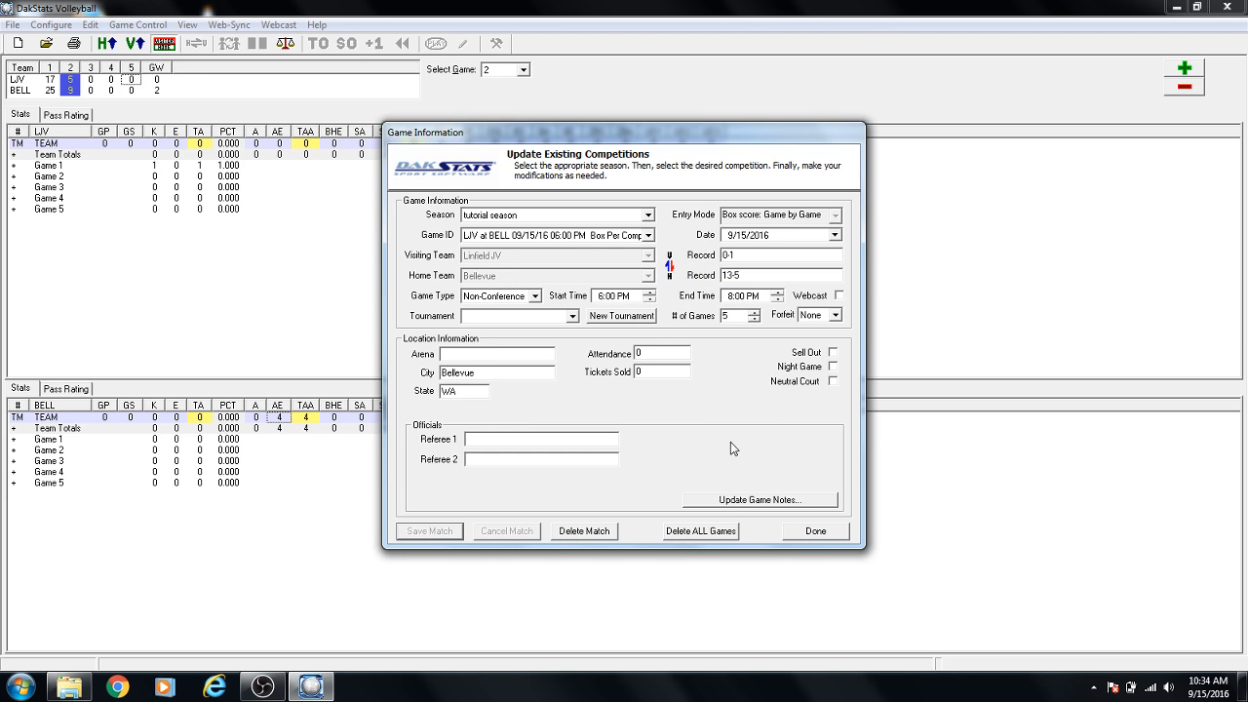
left_click(821, 531)
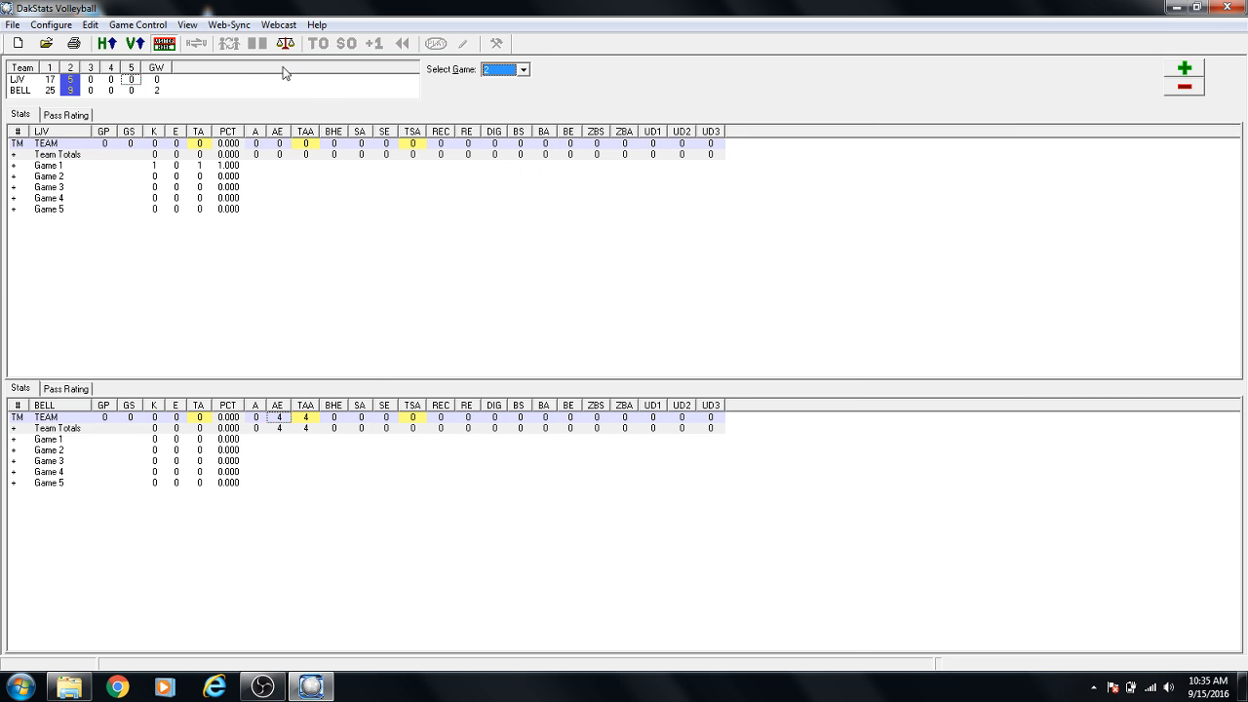
Try to sync the single WSH home match of 08/19/16 11:48 AM with the Wallace State - Hanceville Web-Sync profile.
left_click(136, 24)
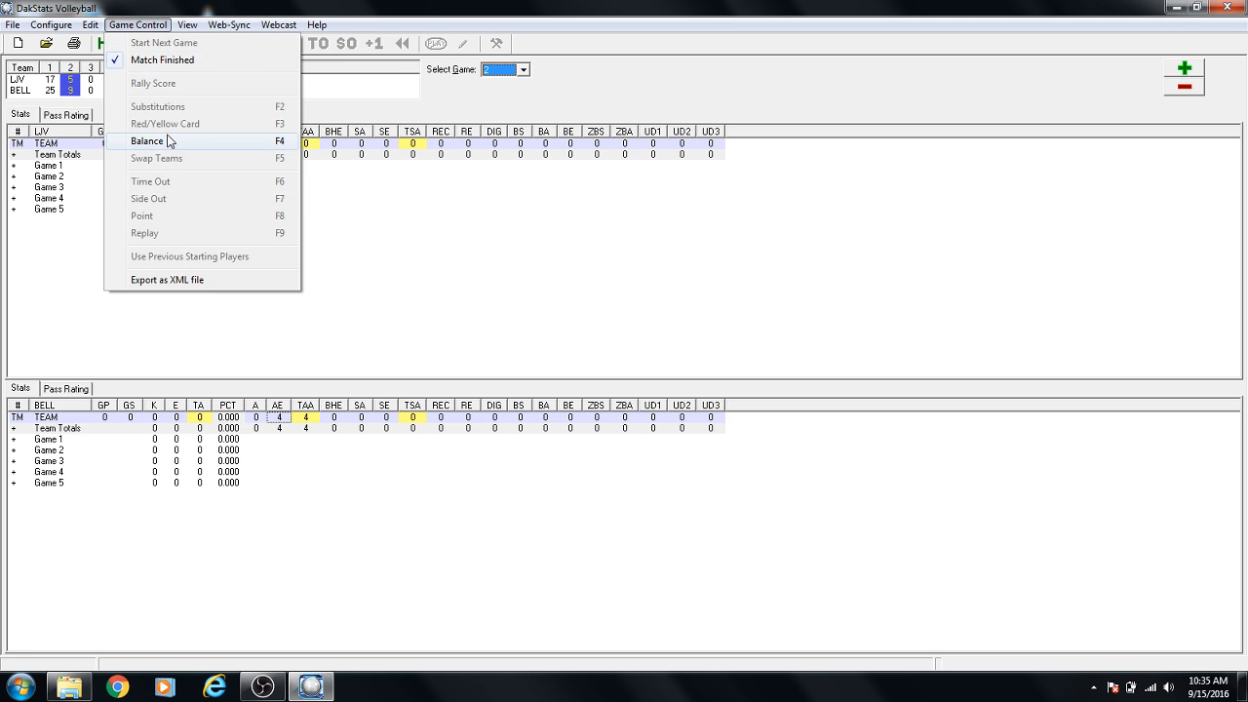
mouse_move(180, 25)
mouse_move(229, 24)
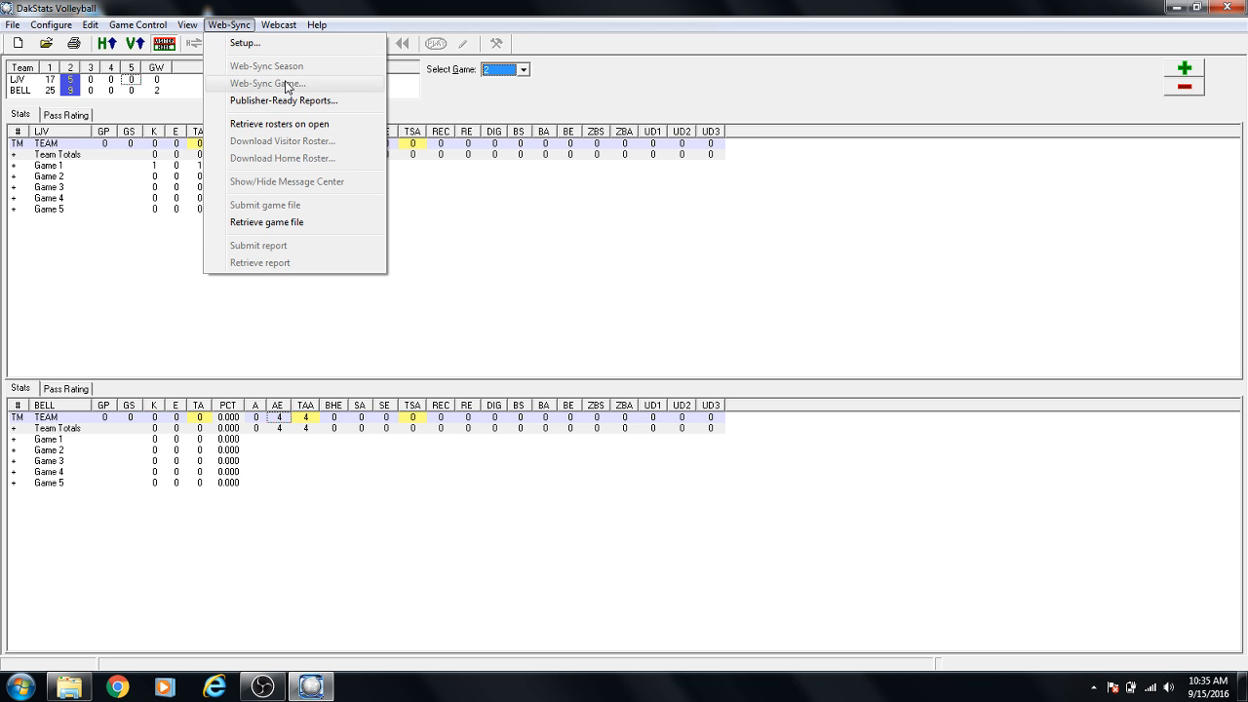
left_click(244, 44)
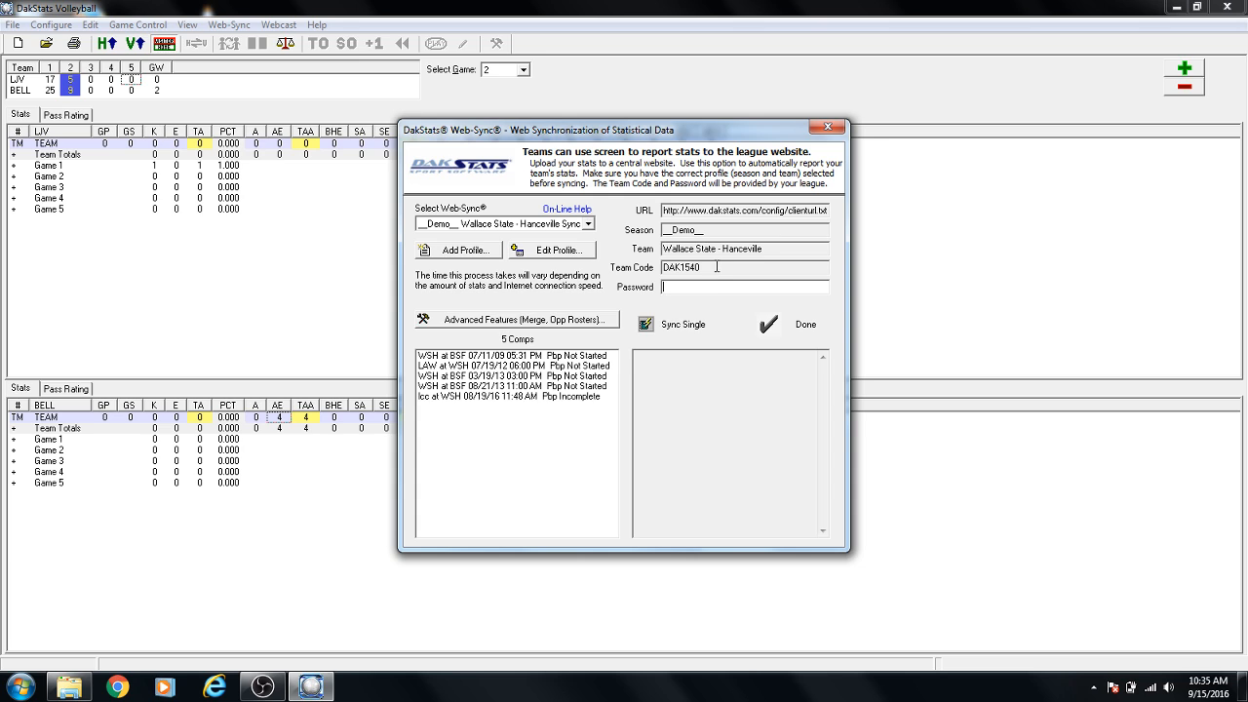
left_click(635, 334)
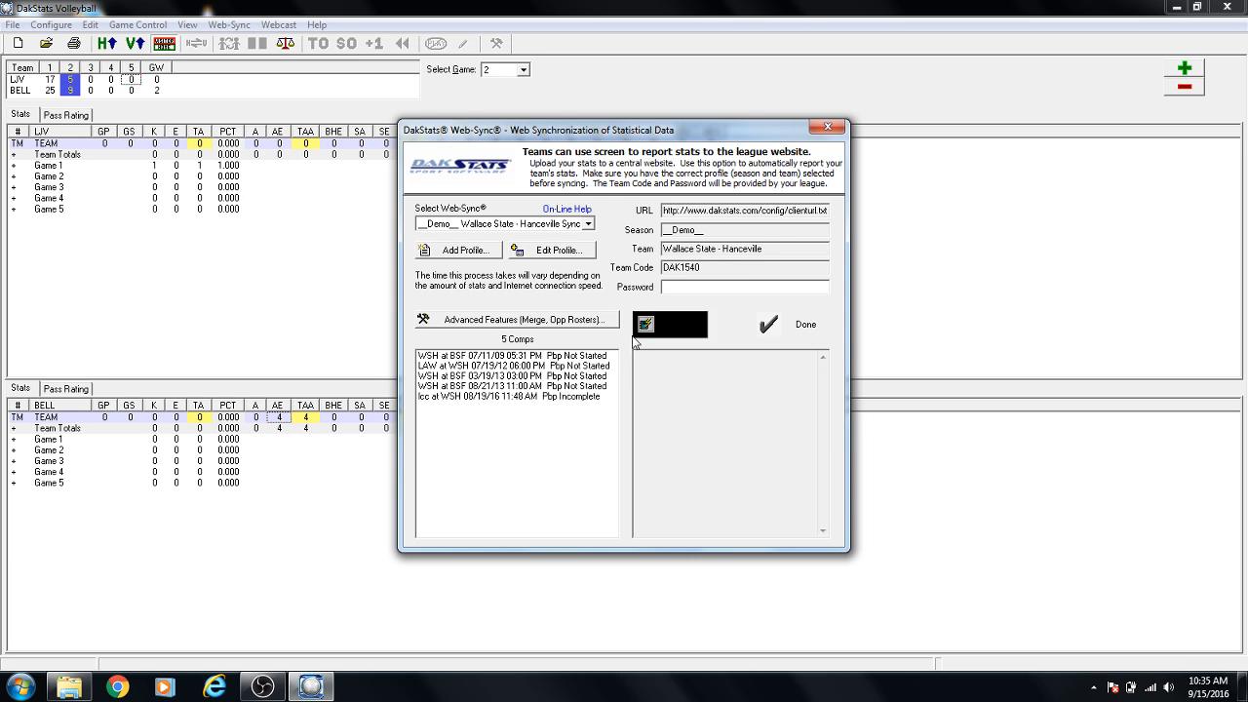
left_click(483, 401)
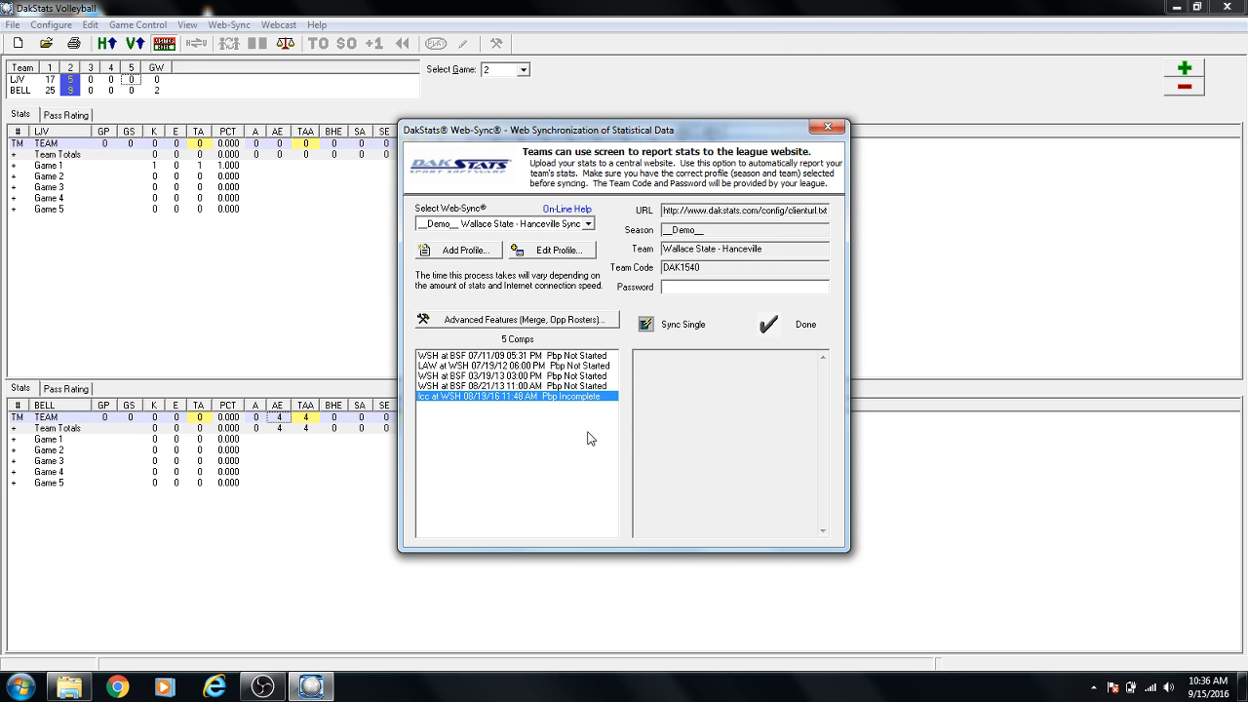
left_click(666, 333)
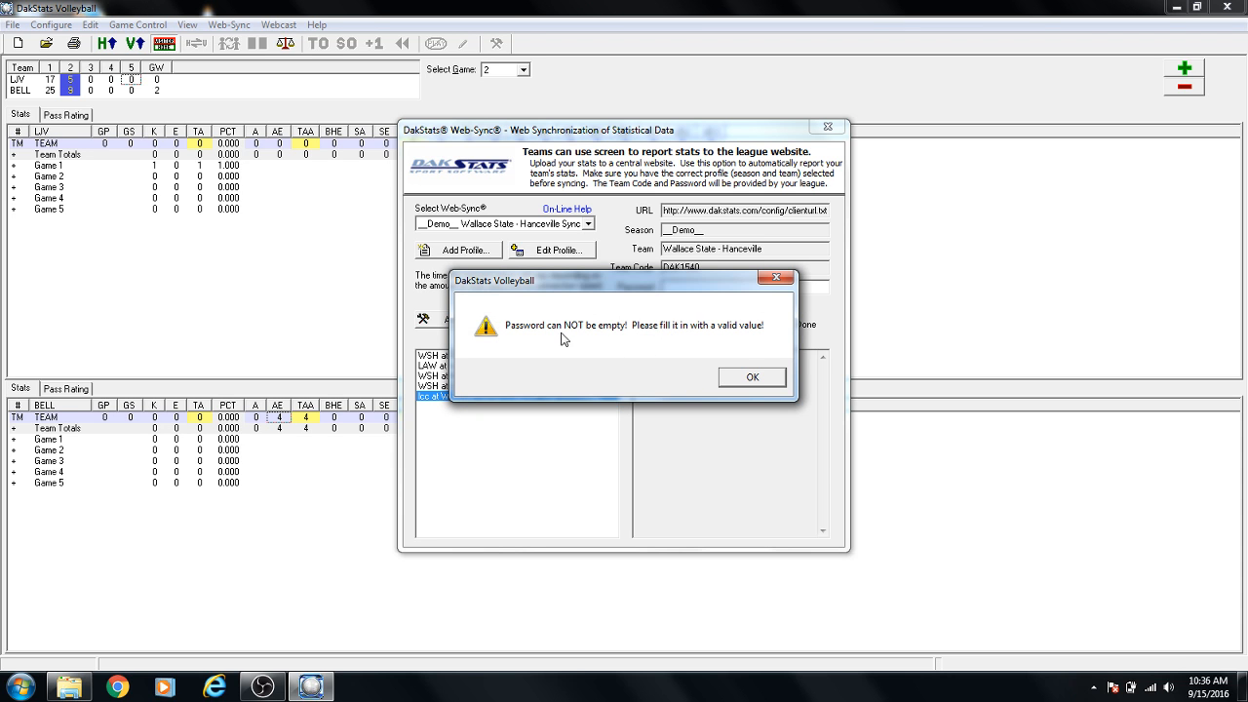
left_click(752, 377)
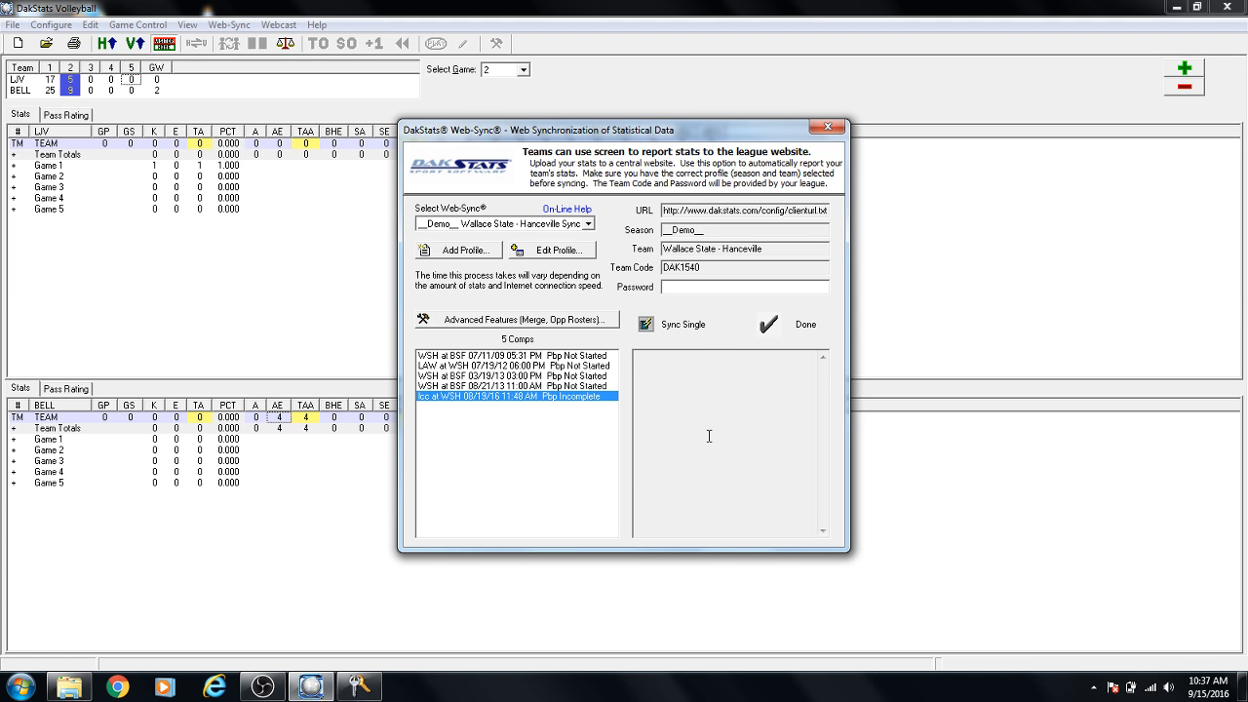
left_click(797, 332)
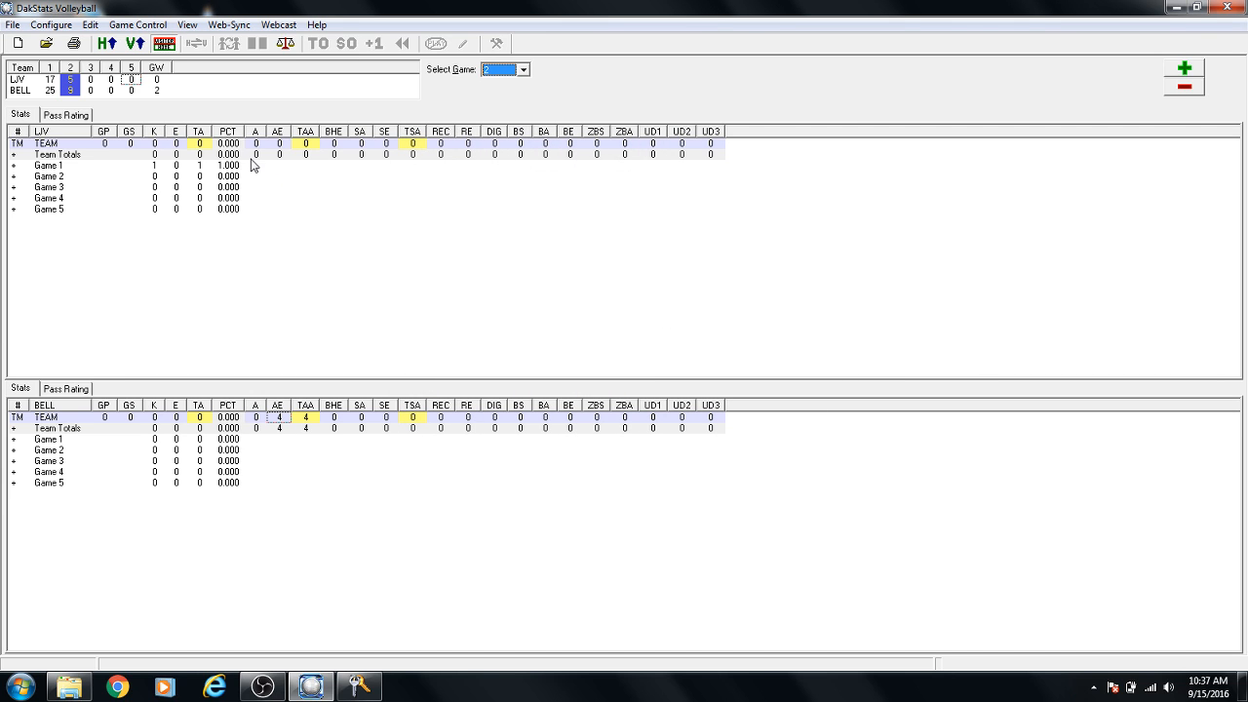
Close the match between Linfield JV and Bellevue.
left_click(13, 24)
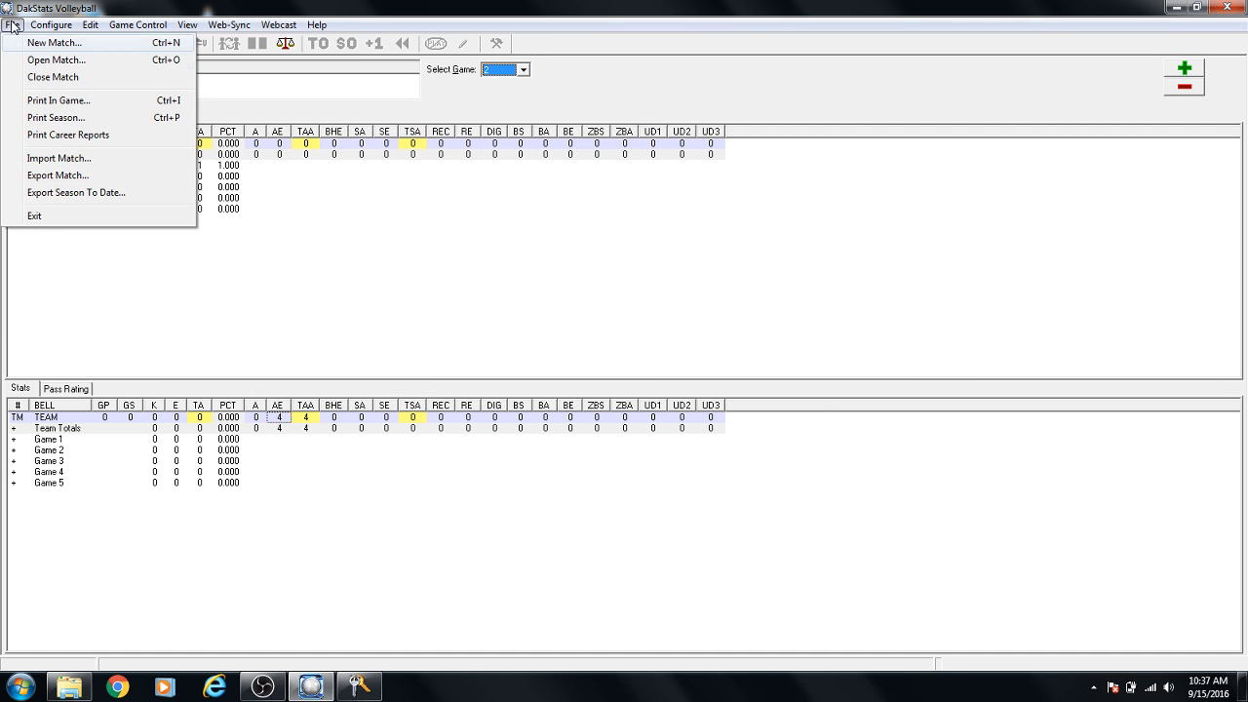
left_click(43, 79)
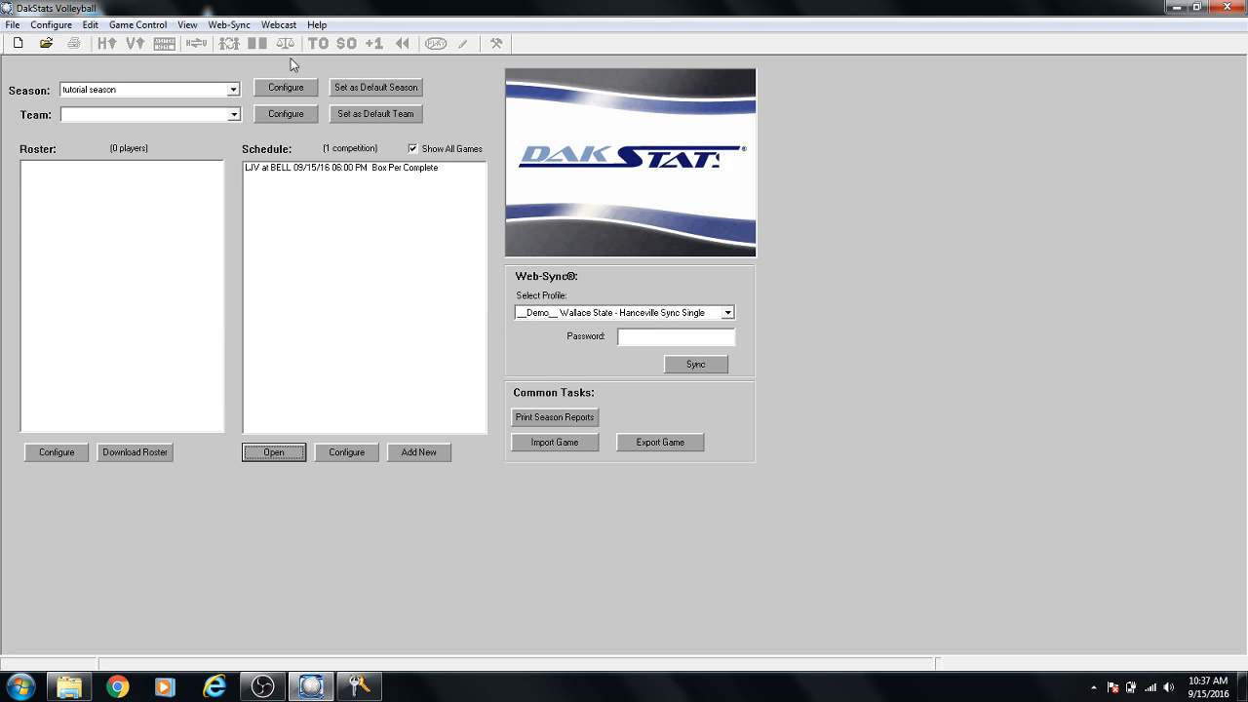
Change the Wallace State - Hanceville Web-Sync profile type to Full Web-Sync and save it, declining the check for new messages.
left_click(239, 26)
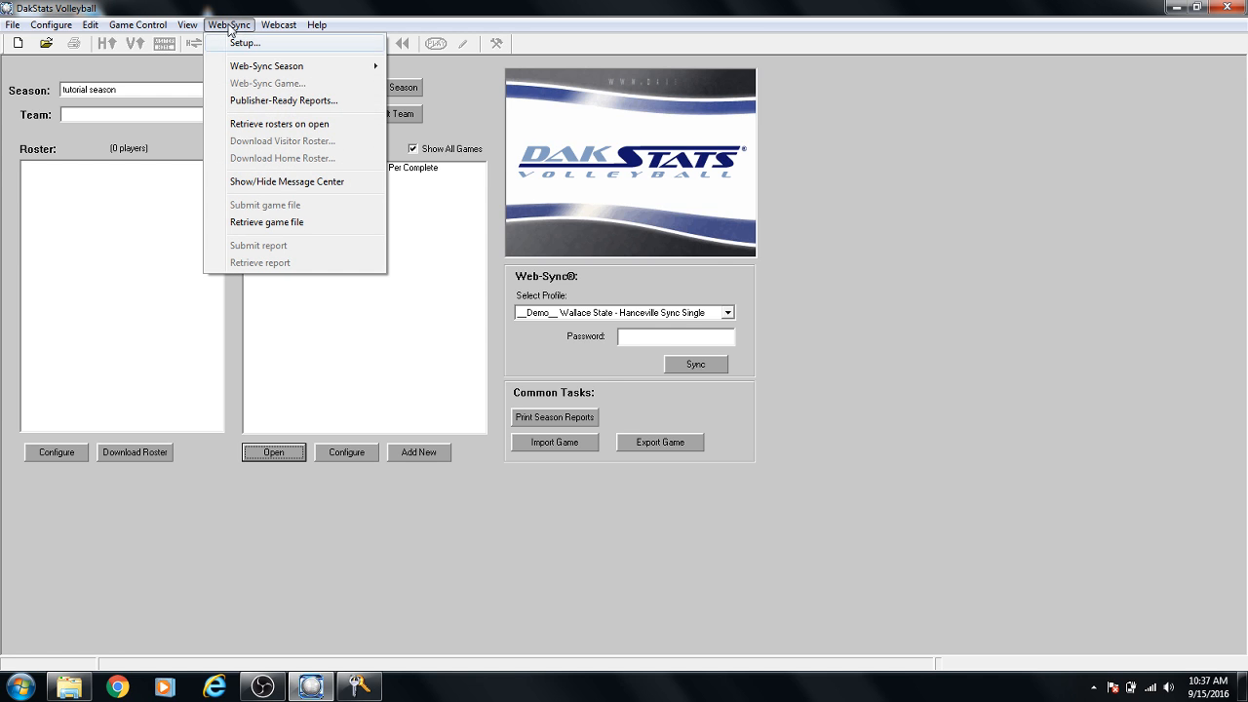
left_click(240, 44)
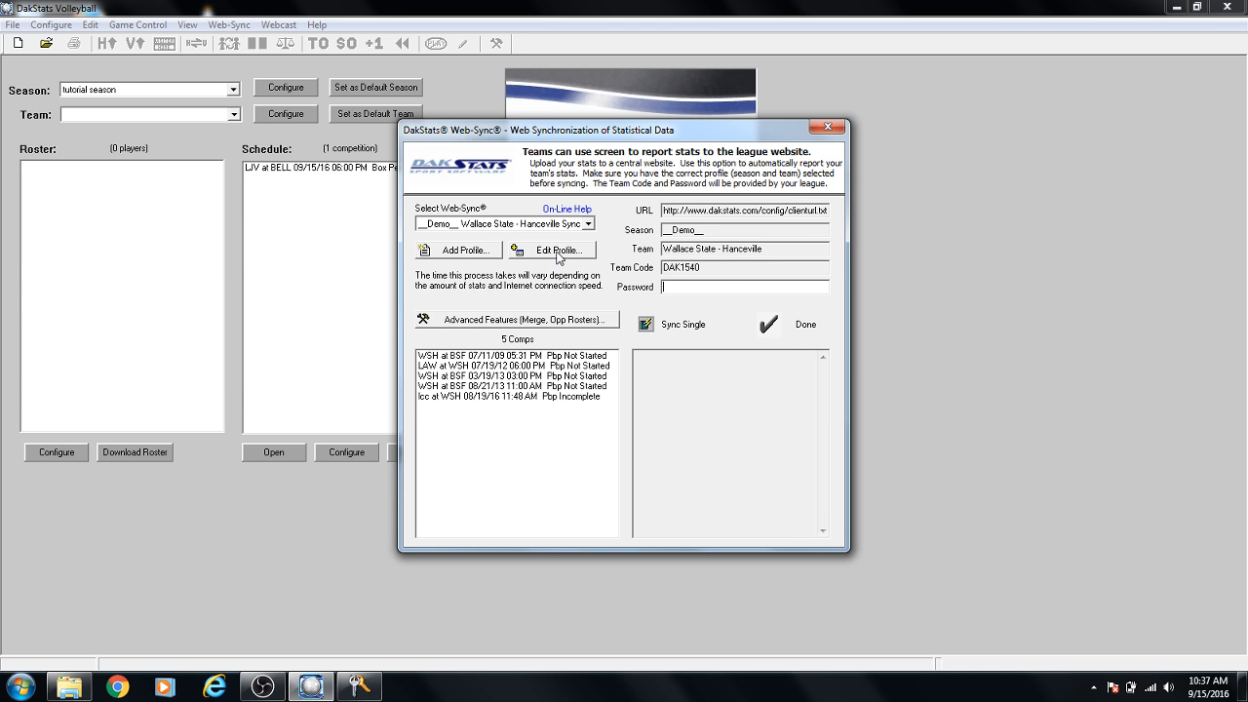
left_click(559, 251)
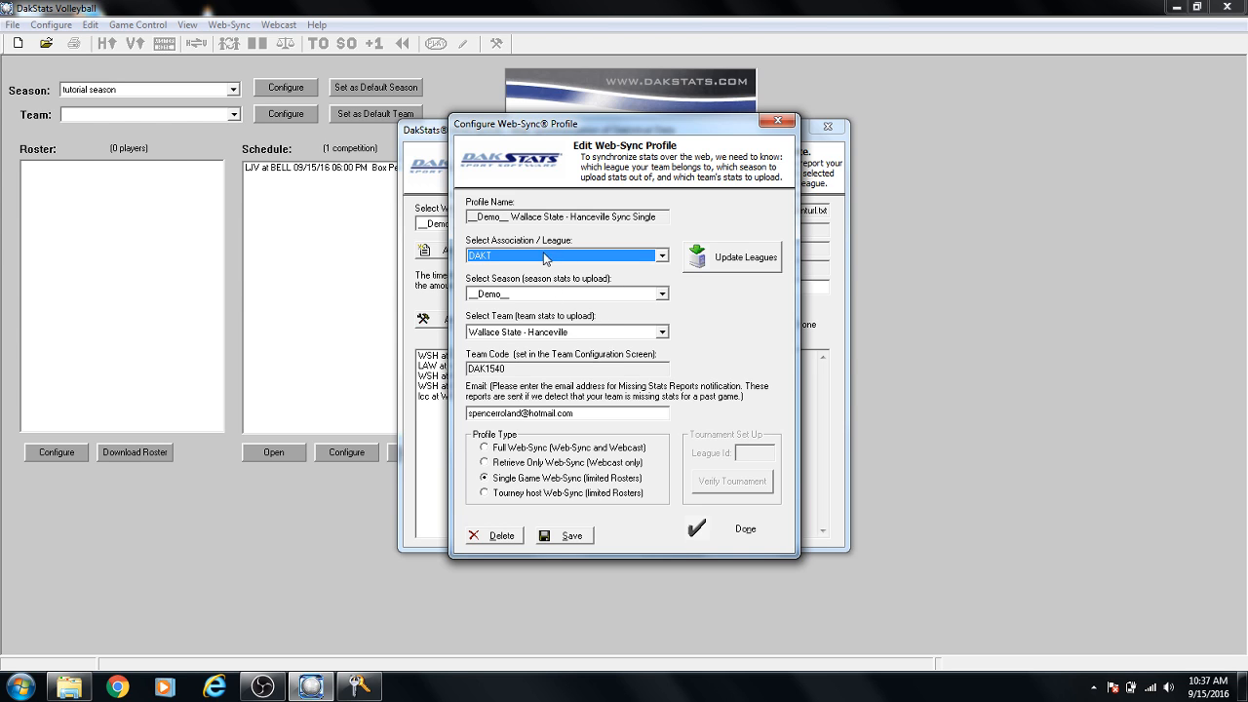
left_click(485, 447)
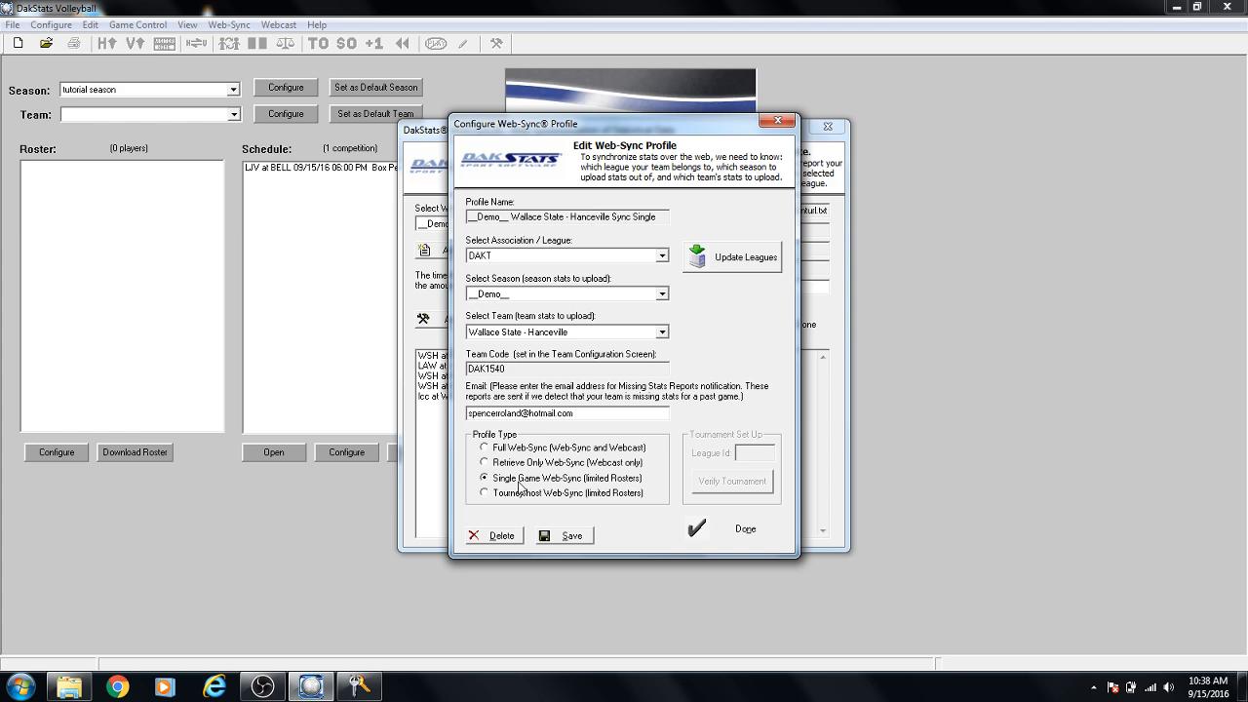
left_click(494, 449)
left_click(561, 541)
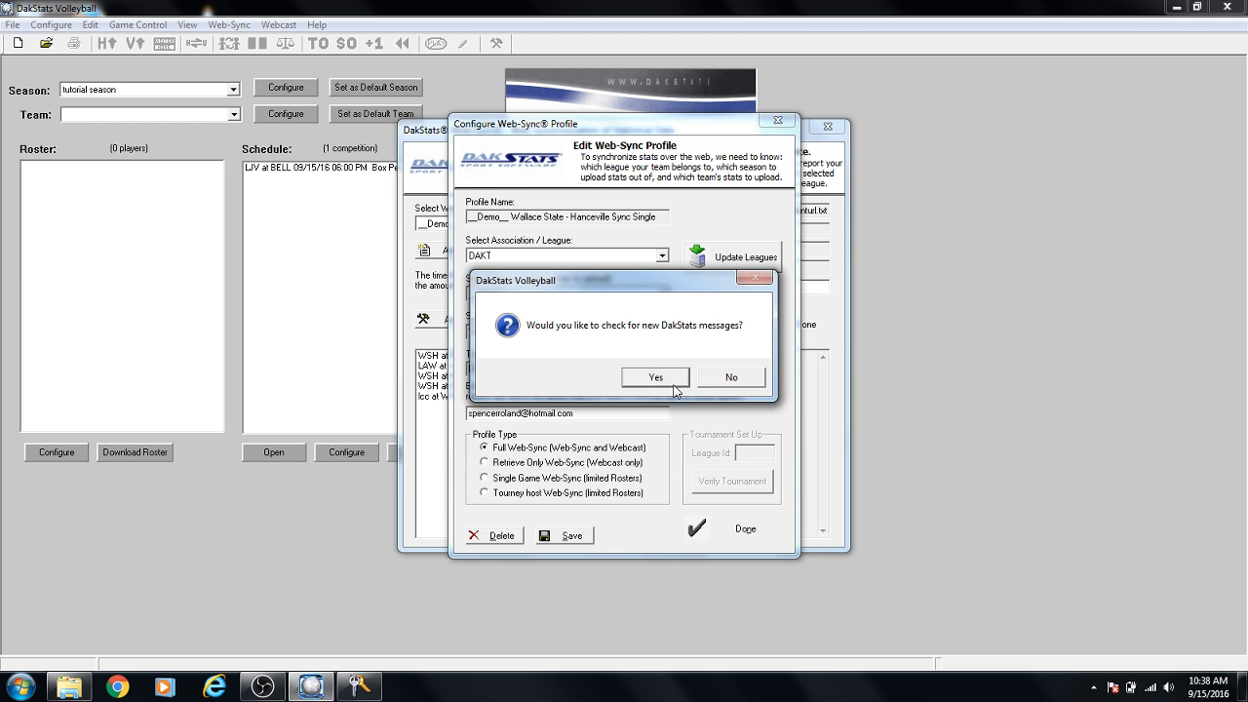
left_click(700, 378)
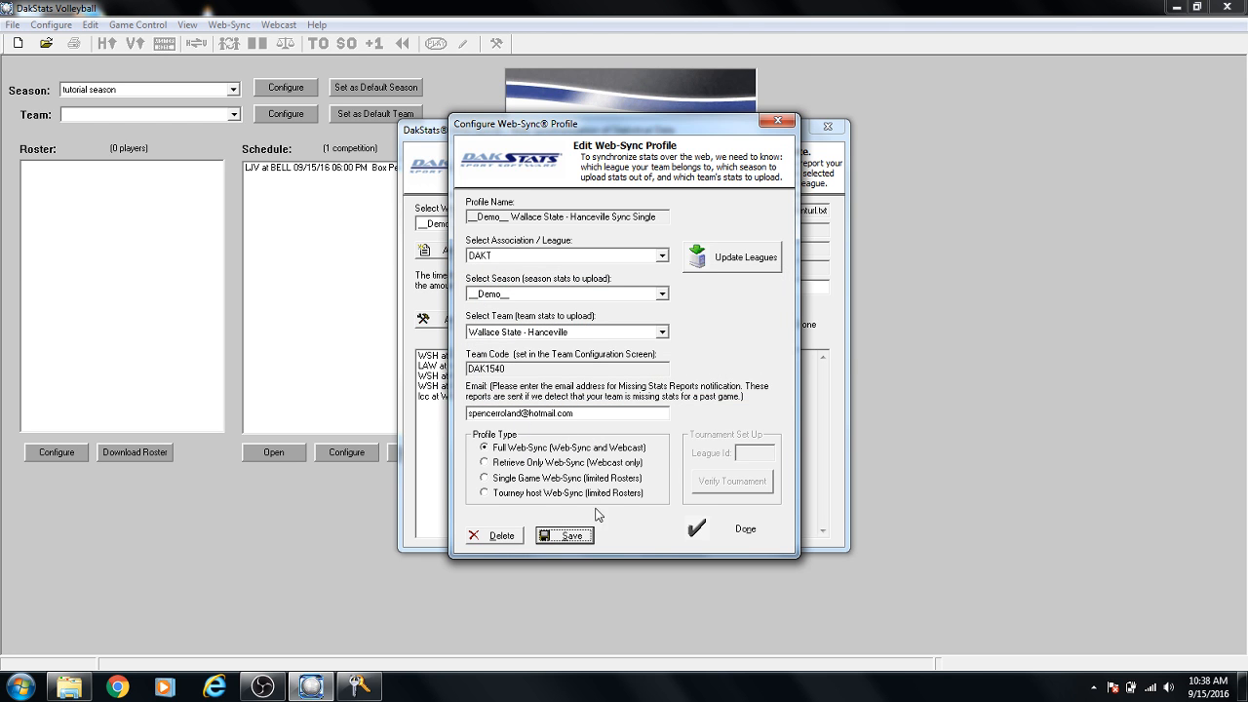
left_click(741, 531)
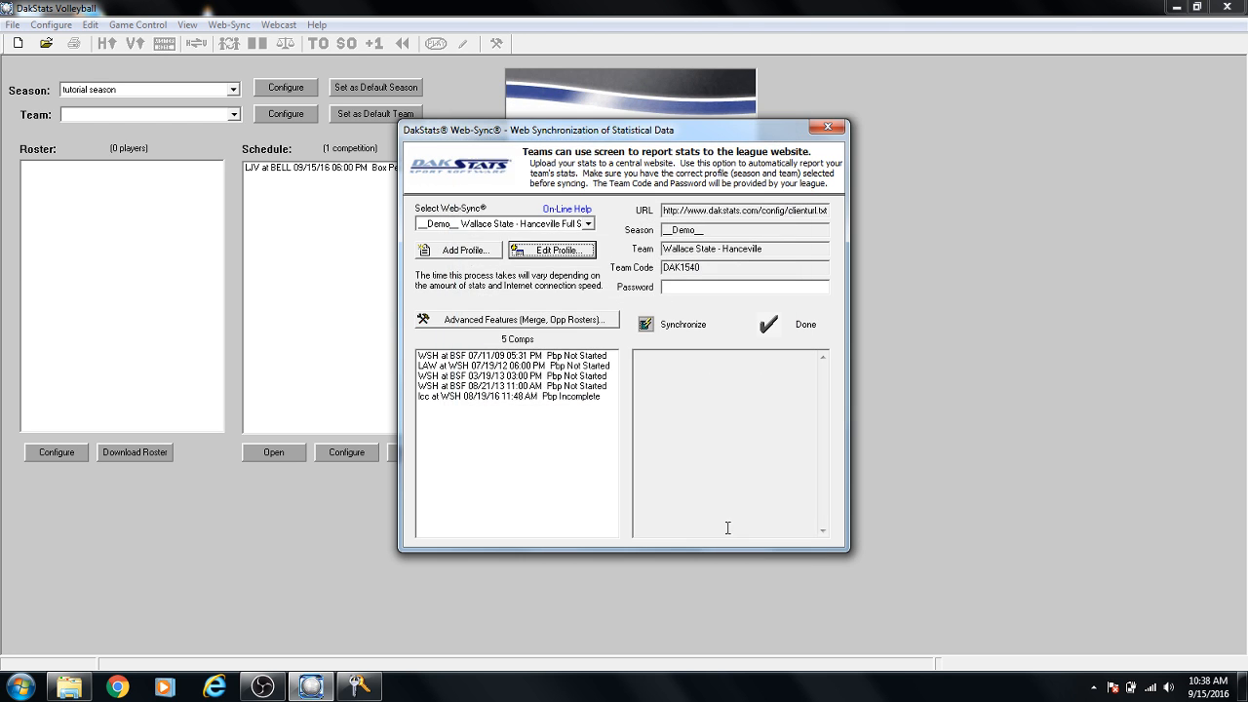
left_click(799, 327)
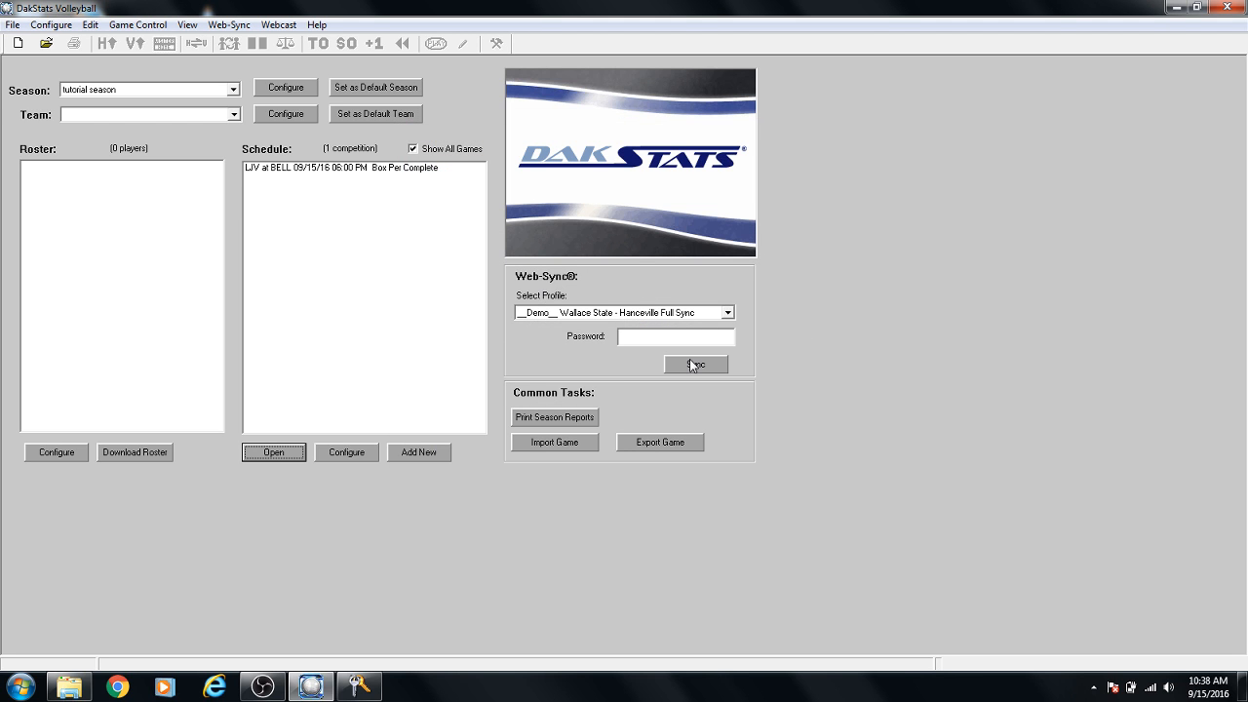
Enter the Web-Sync password for the selected Wallace State - Hanceville profile.
left_click(622, 336)
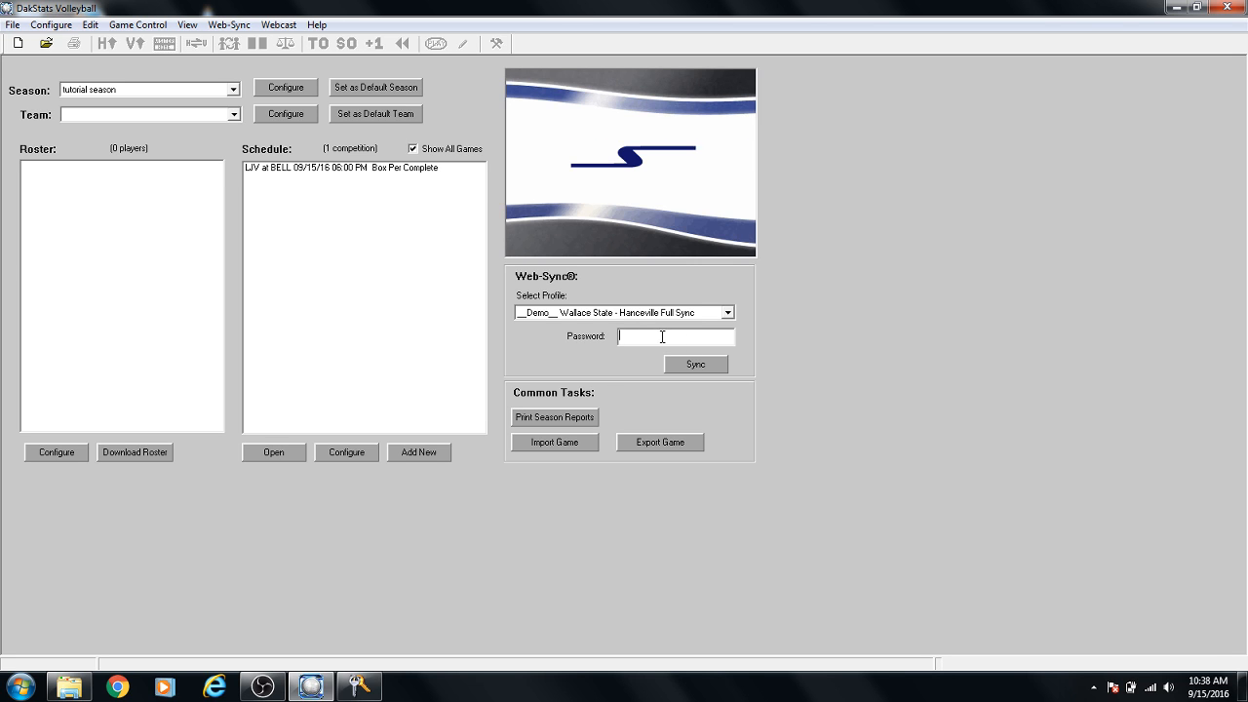
type("*********")
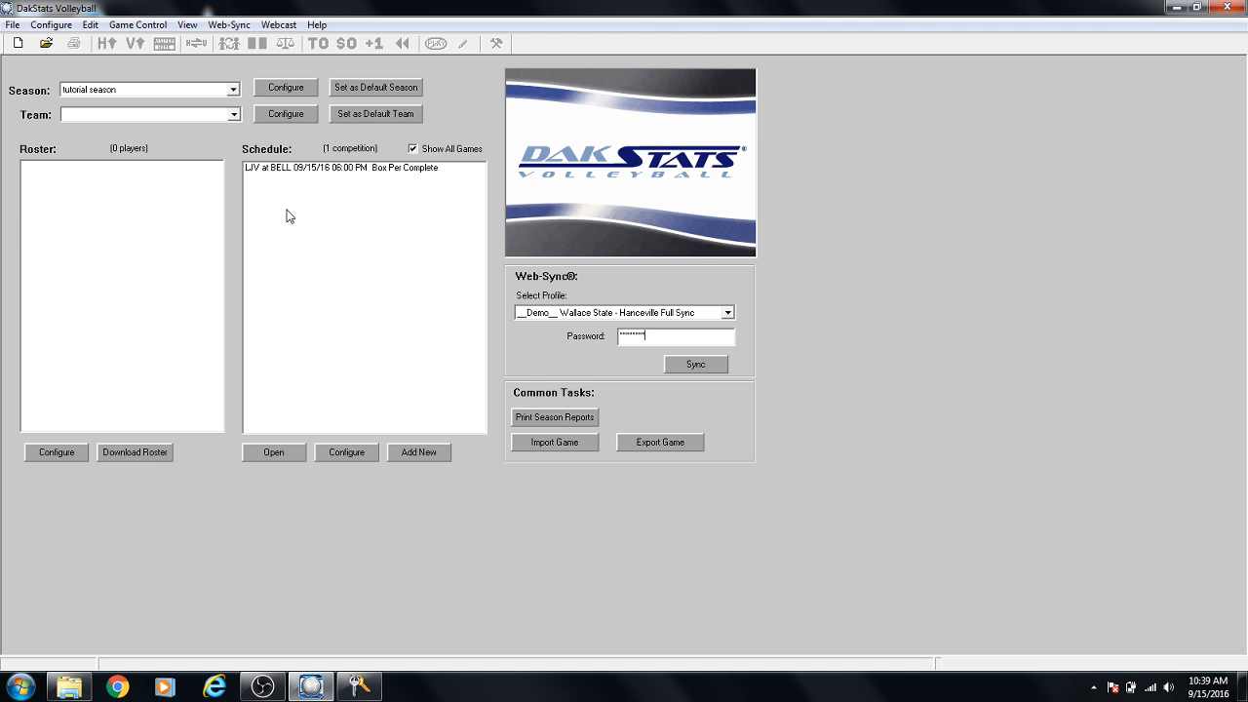
Set the Wallace State - Hanceville Web-Sync profile type to Single Game Web-Sync (limited Rosters) and save it without checking for messages.
left_click(231, 26)
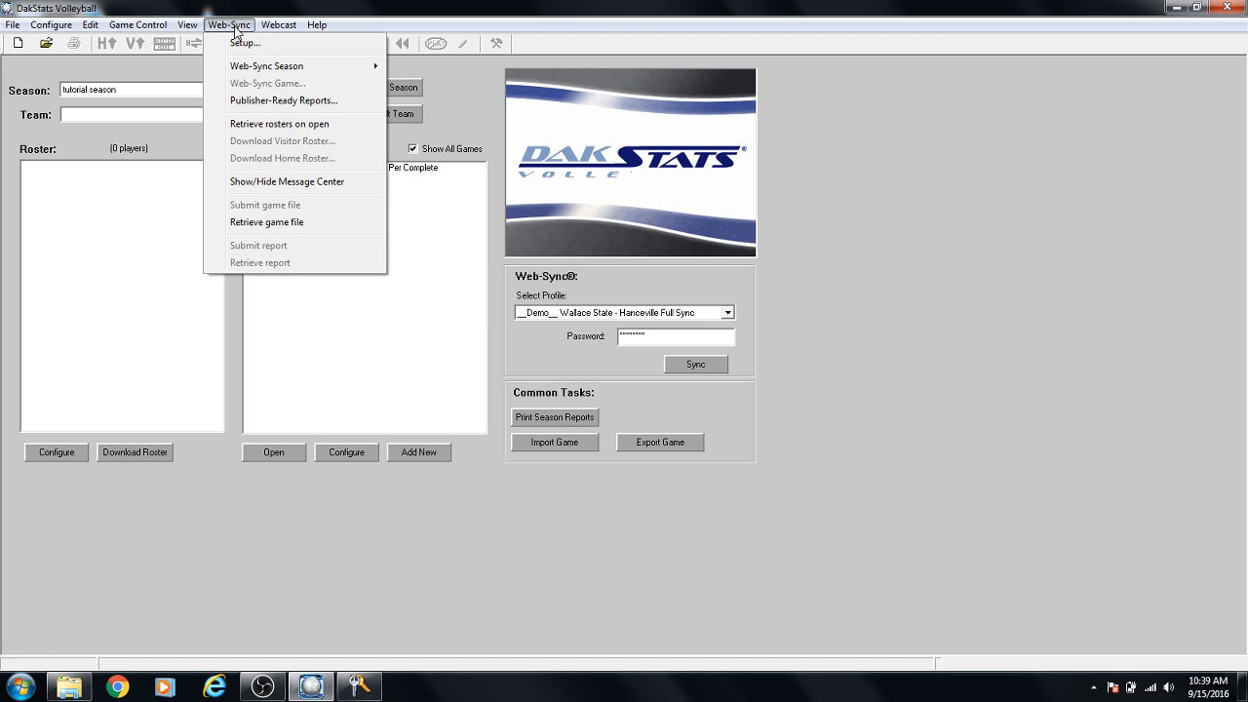
left_click(244, 44)
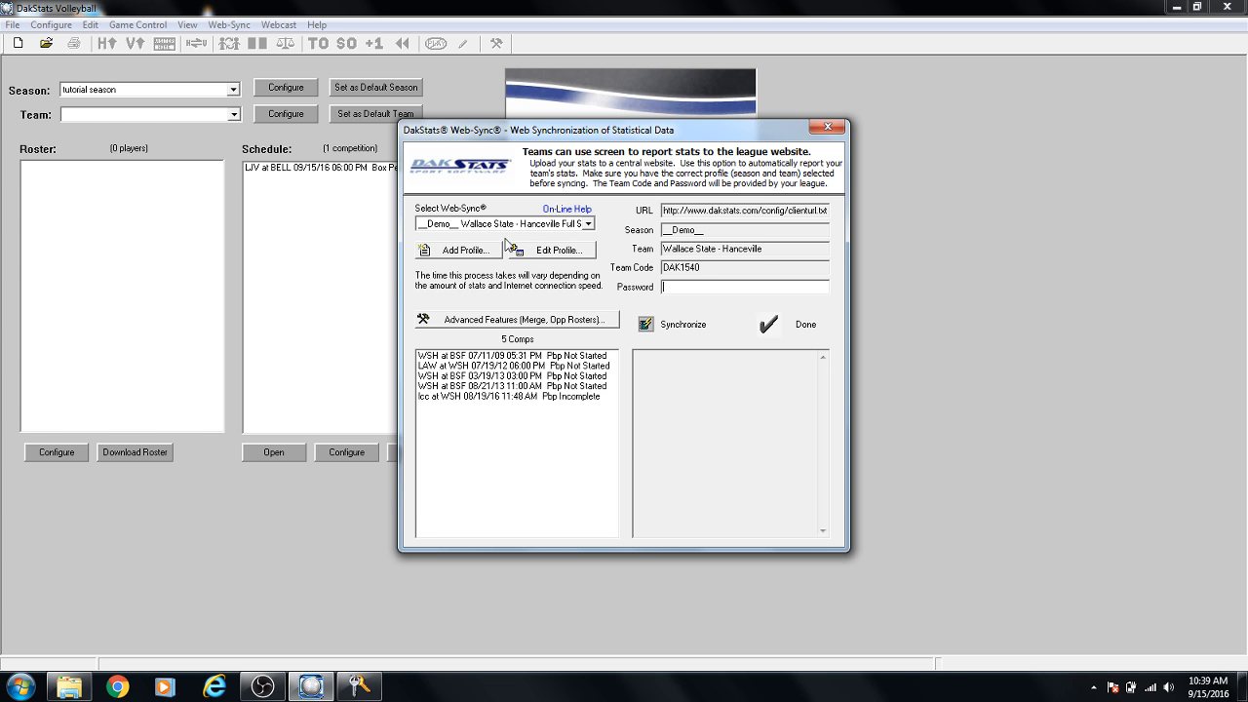
left_click(551, 256)
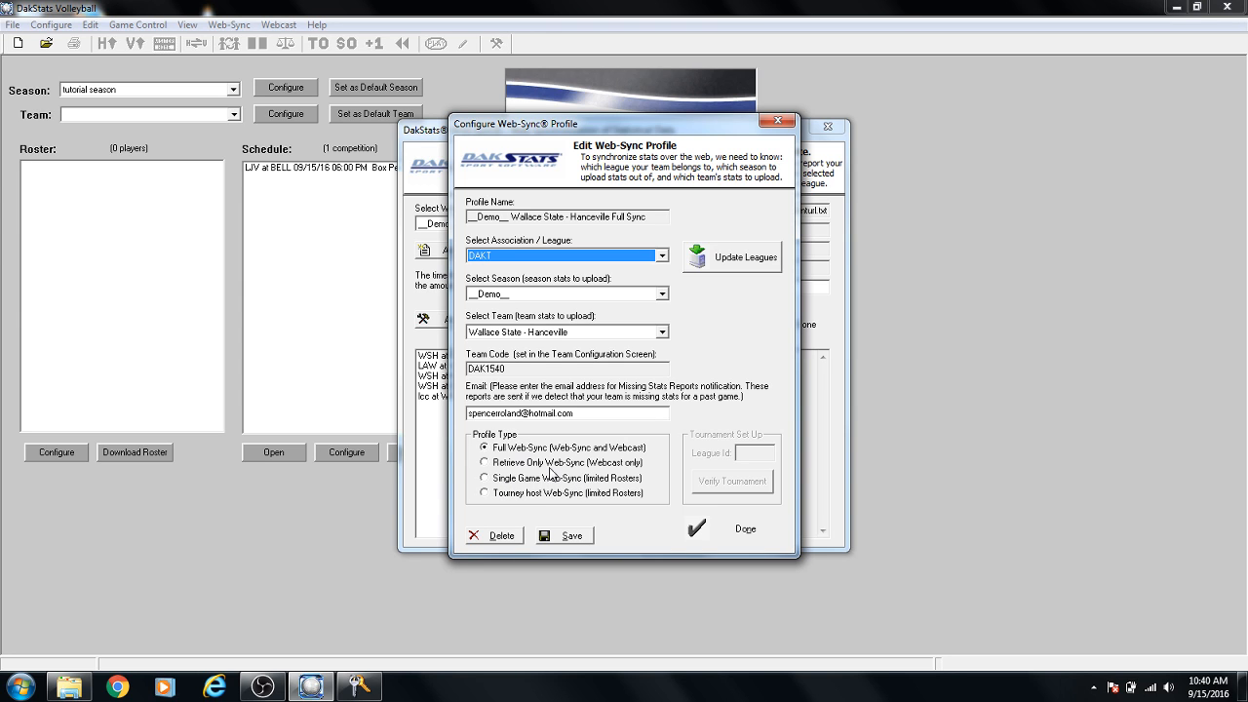
left_click(483, 479)
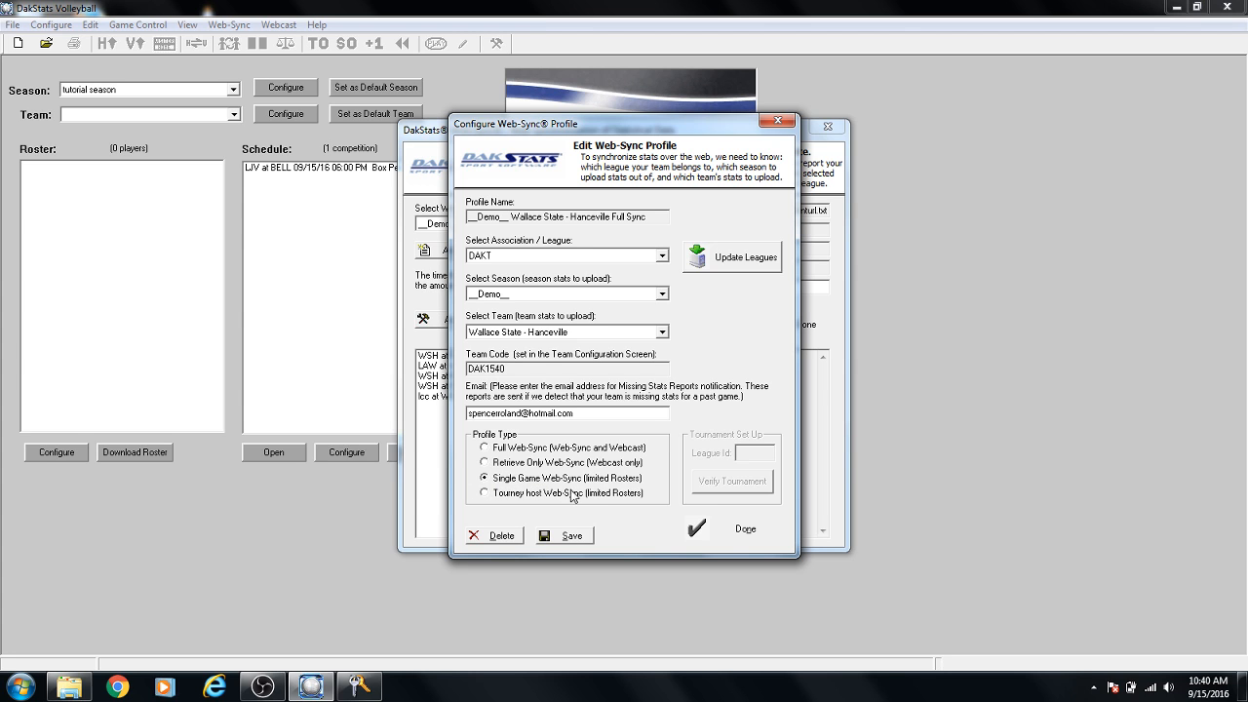
left_click(565, 535)
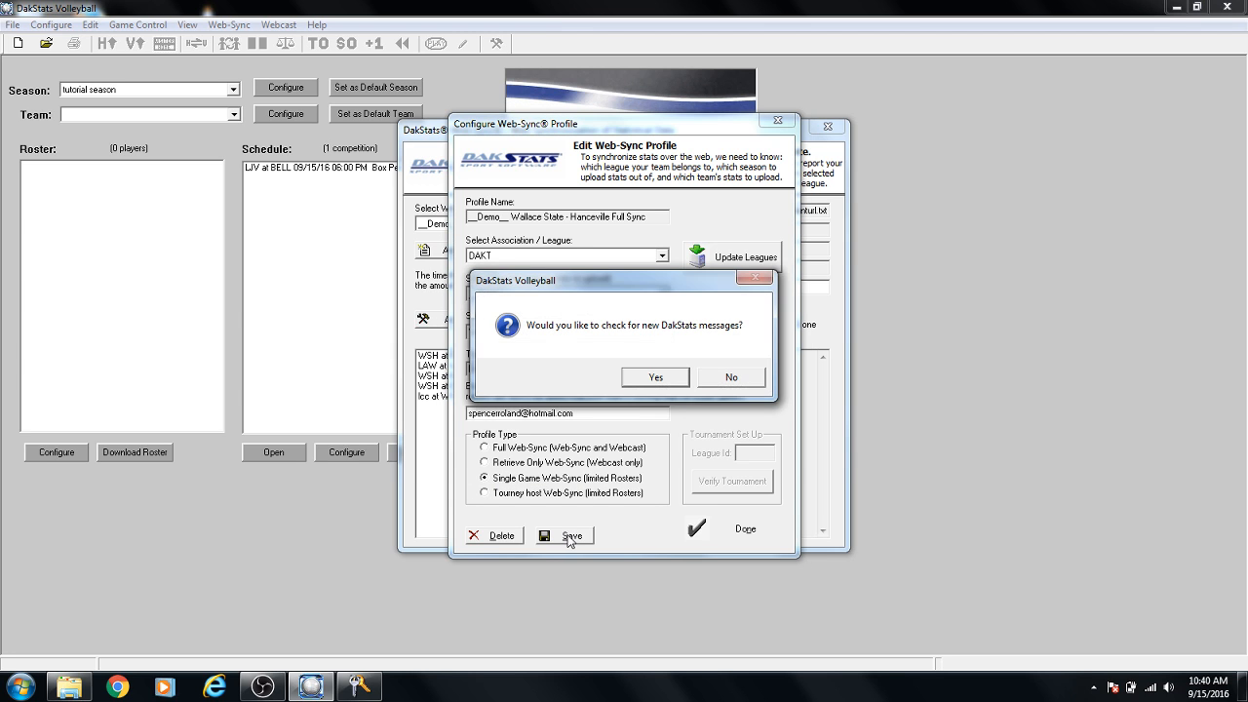
left_click(727, 379)
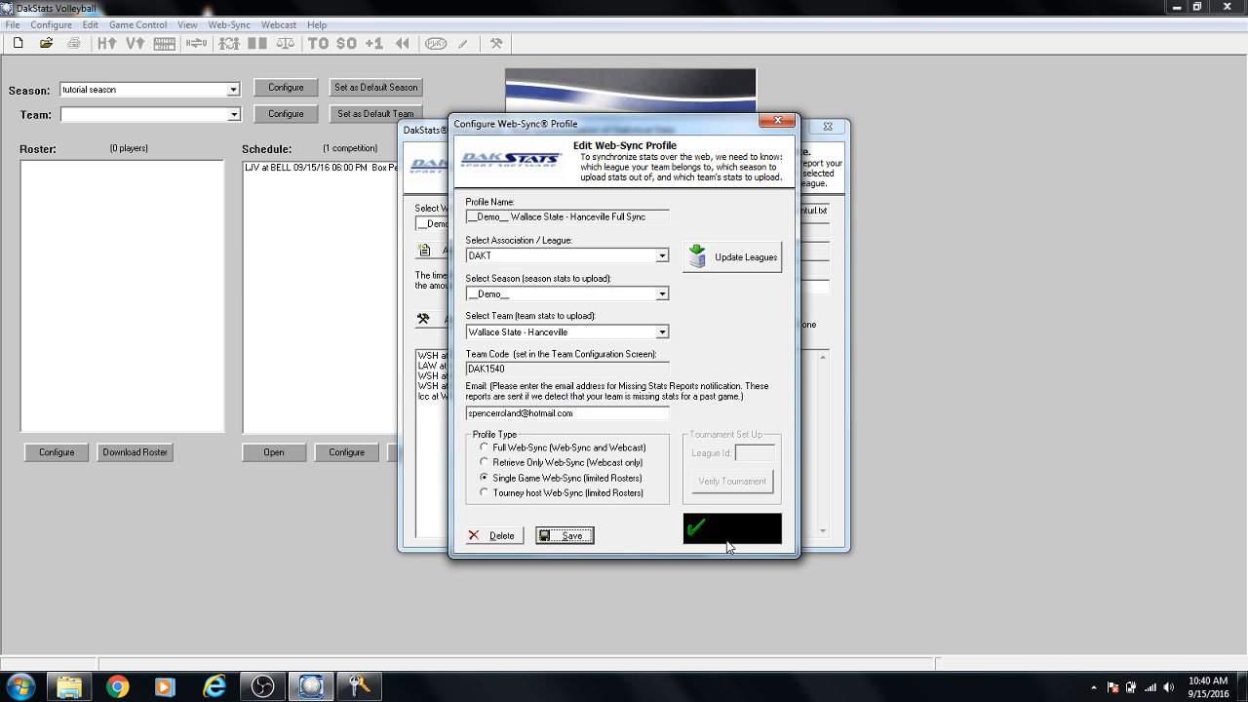
Leave the Web-Sync profile and setup dialogs and reopen the LJV at BELL match of 09/15/16 from the schedule.
left_click(743, 532)
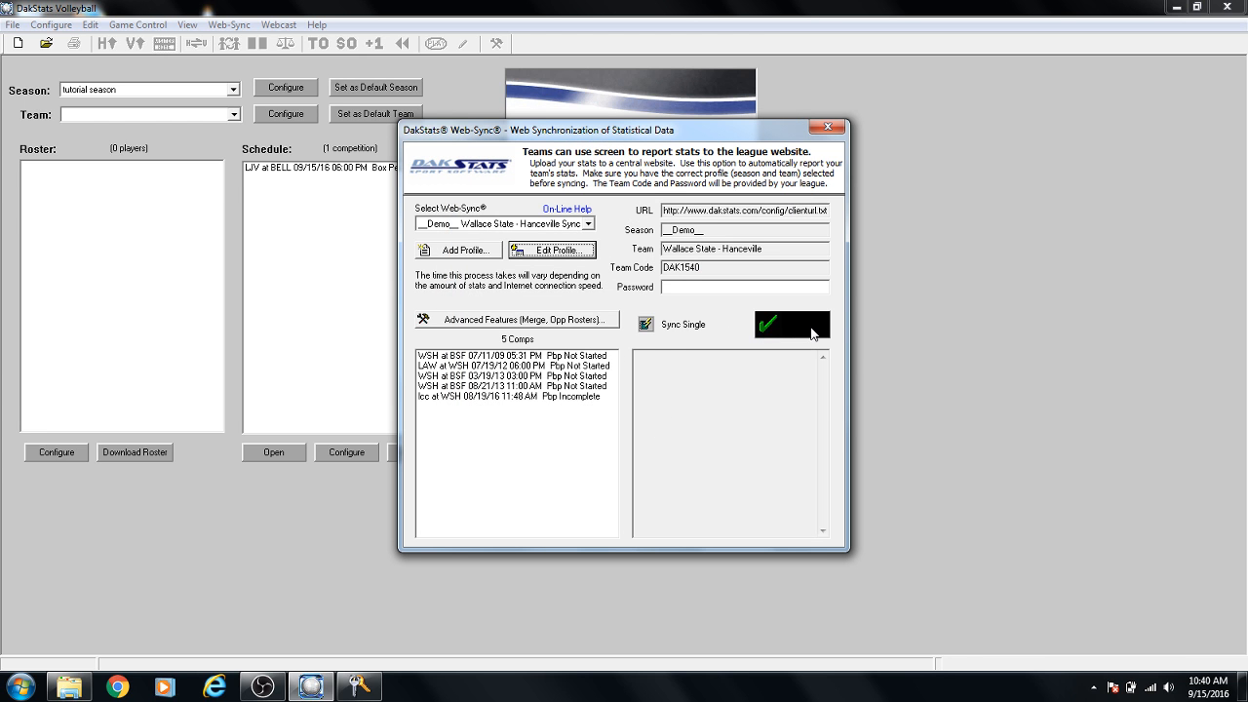
left_click(812, 329)
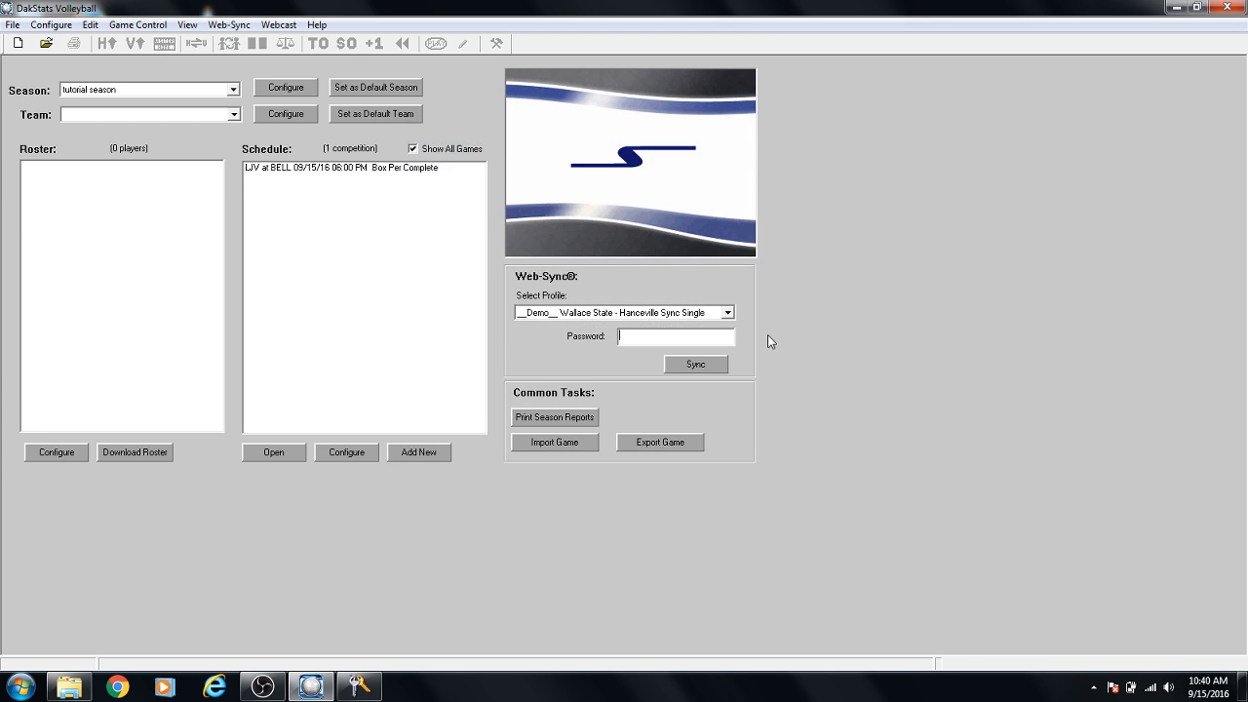
left_click(306, 169)
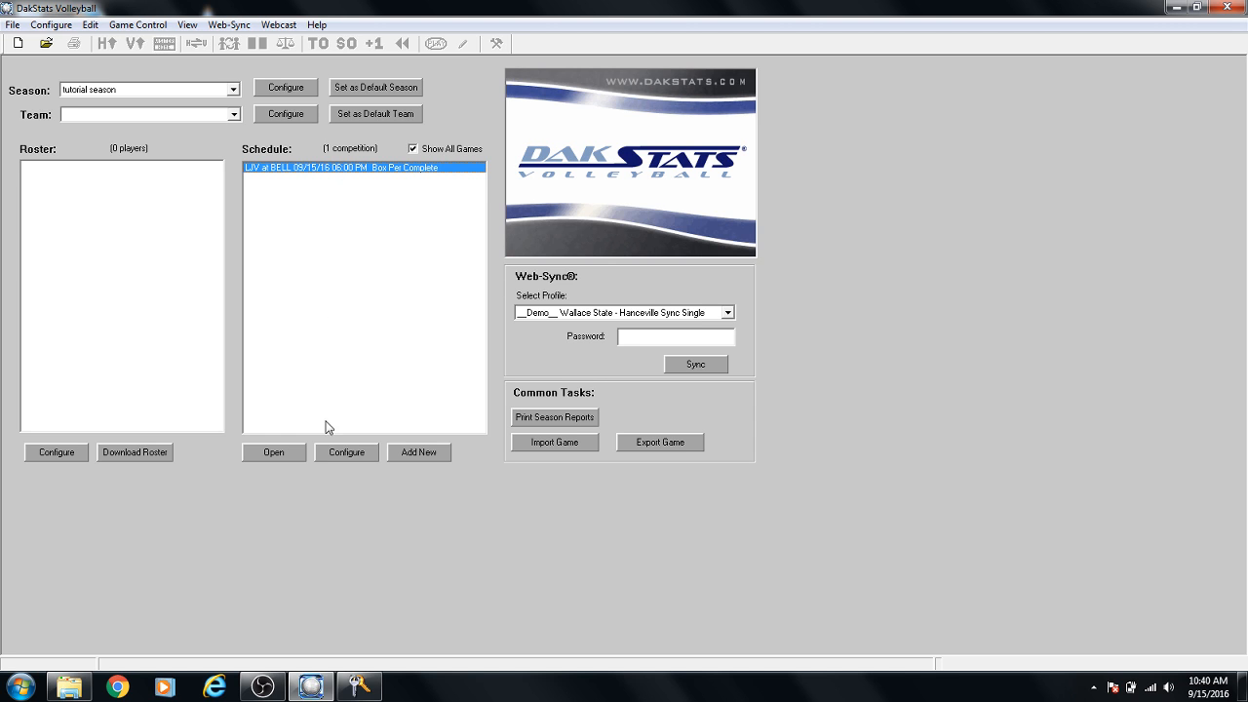
left_click(279, 455)
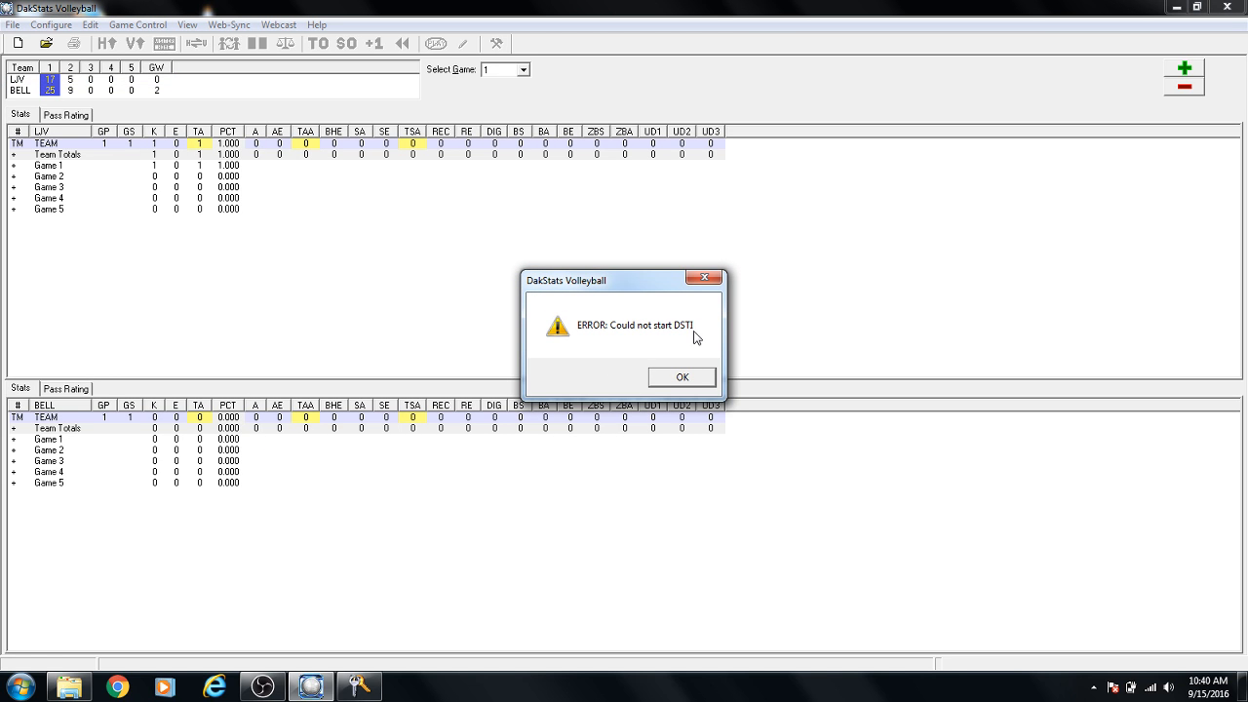
left_click(685, 377)
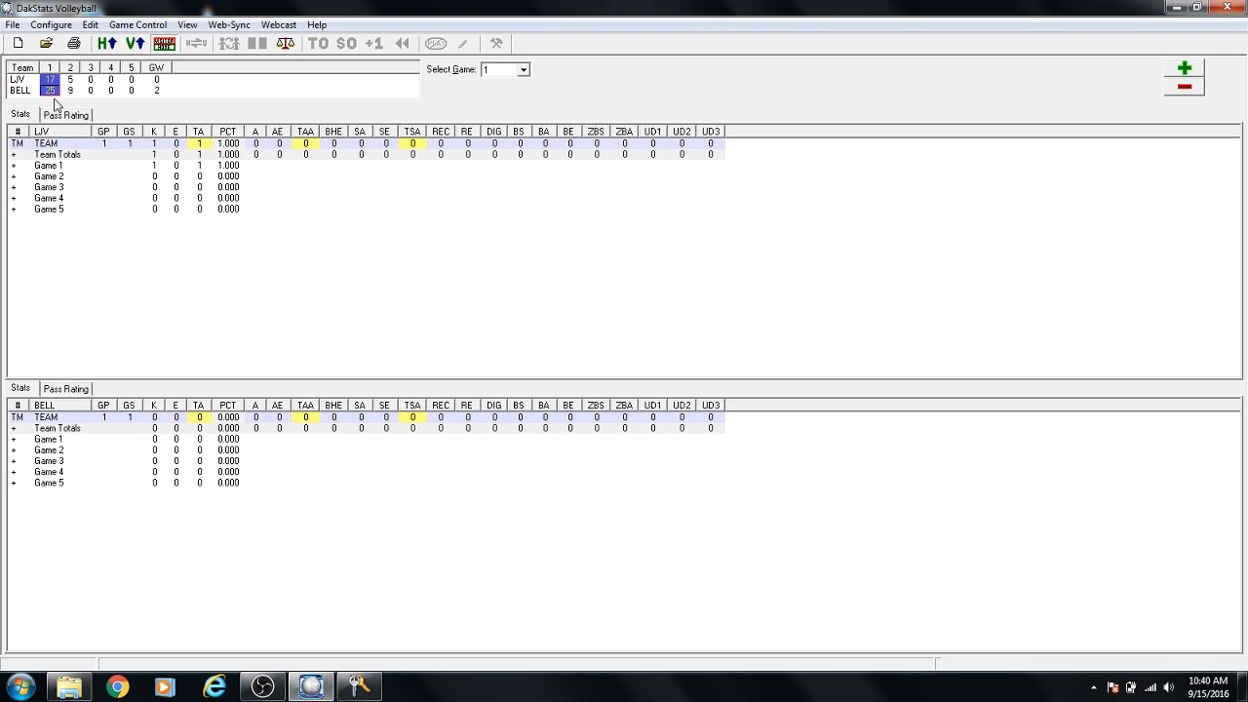
Try to raise Bellevue's team AE for Game 1 while the match is marked finished.
left_click(275, 418)
left_click(1182, 72)
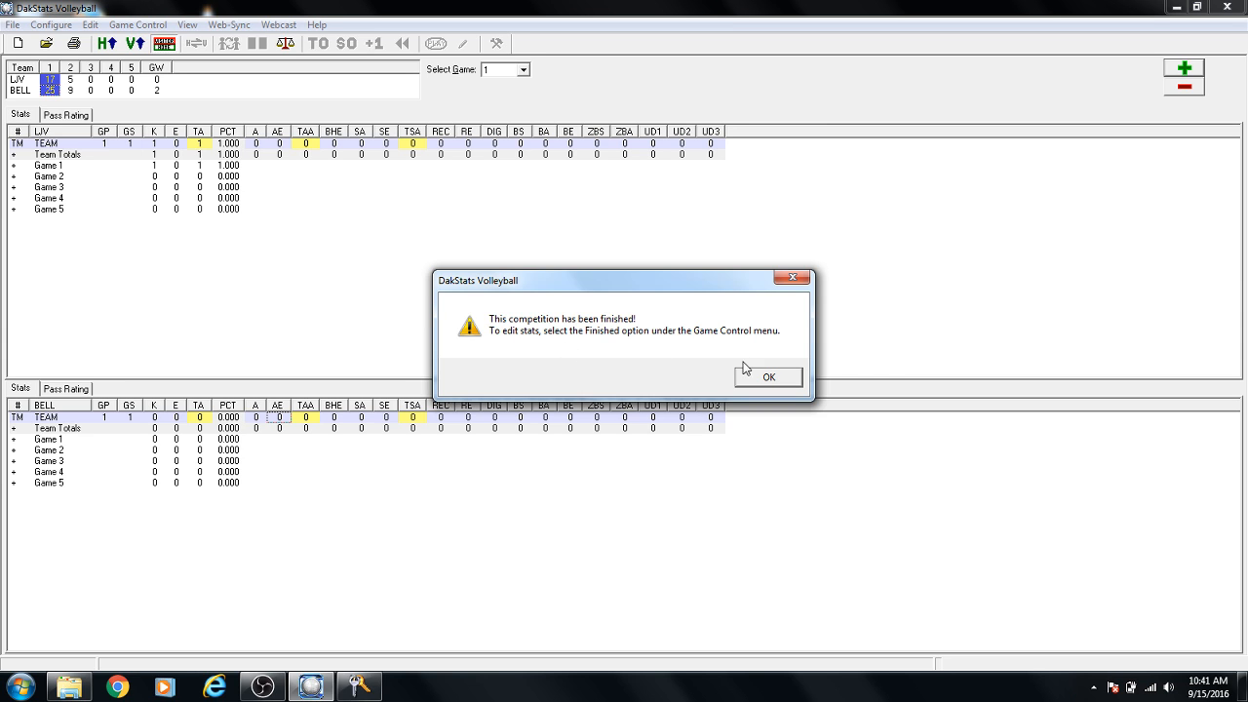
left_click(767, 380)
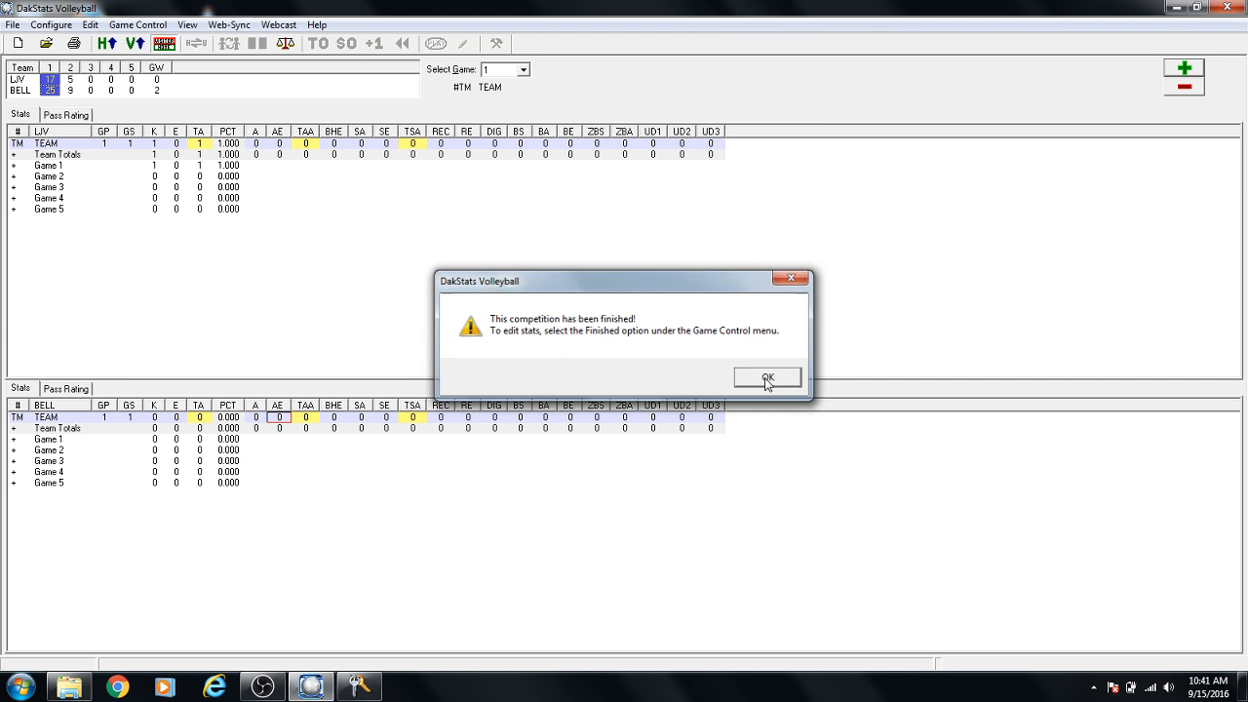
Clear the Match Finished status so the stats of LJV at BELL can be edited.
left_click(150, 27)
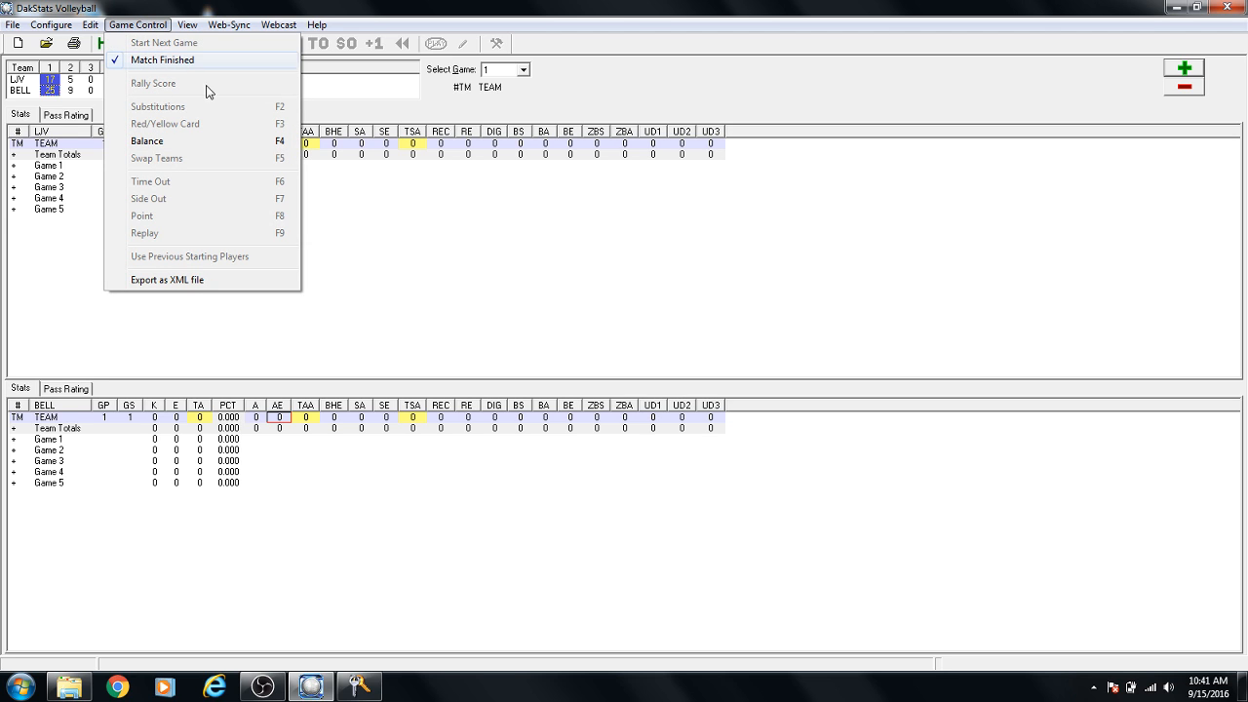
left_click(120, 62)
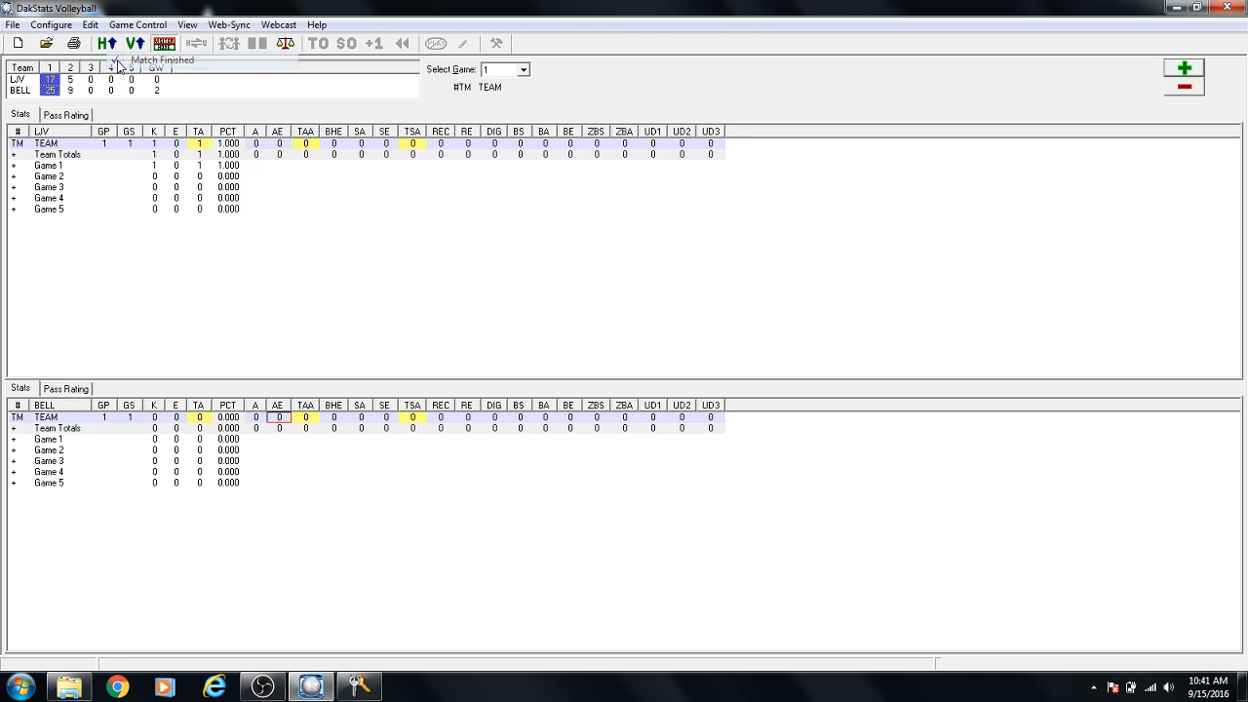
left_click(135, 27)
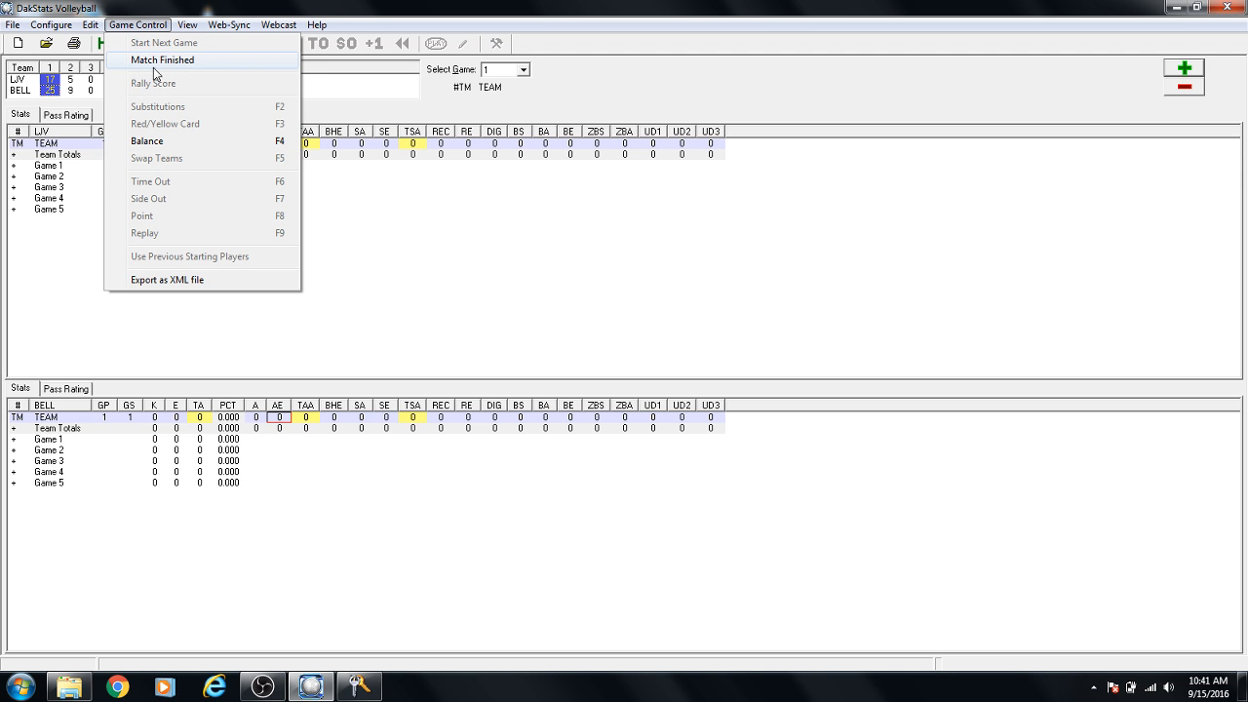
left_click(161, 57)
left_click(151, 27)
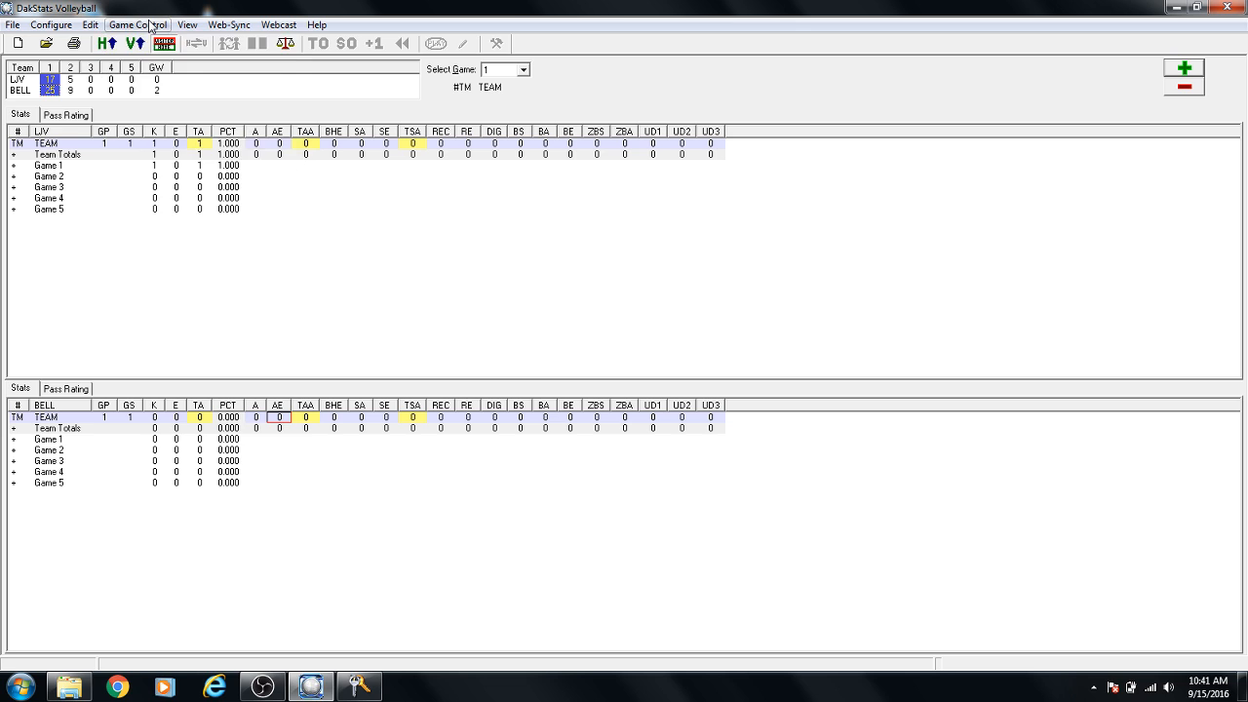
left_click(146, 26)
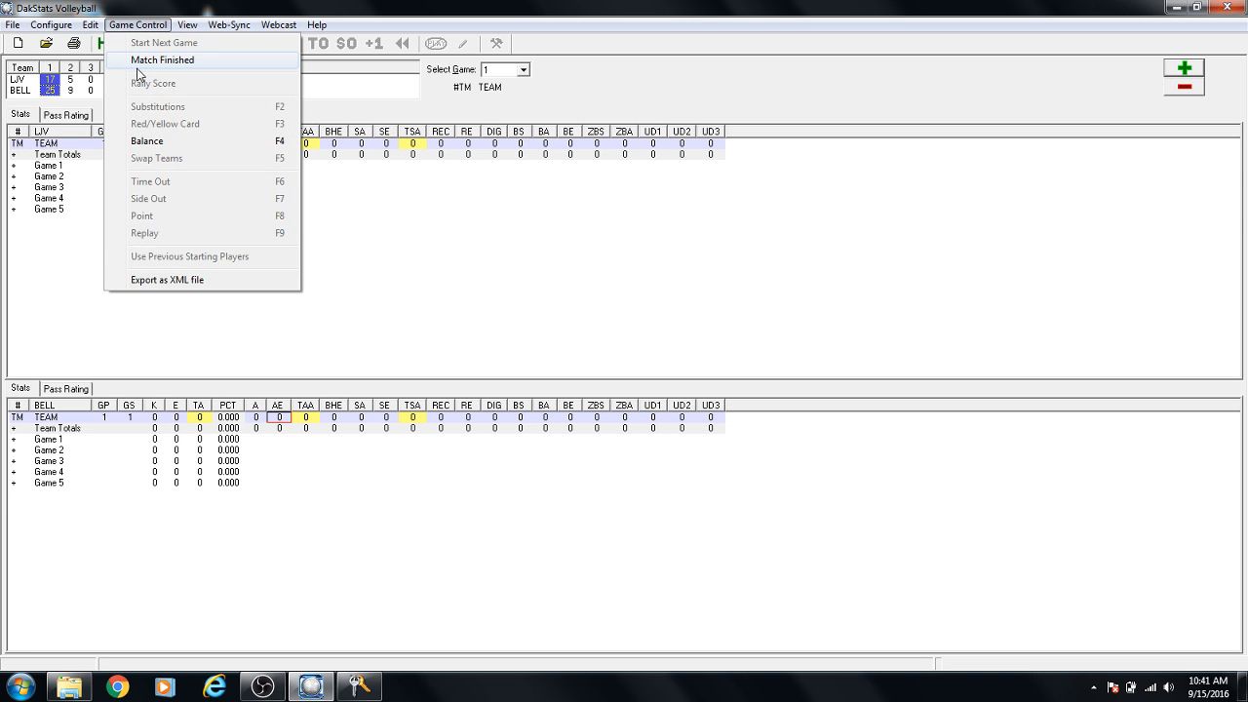
left_click(142, 26)
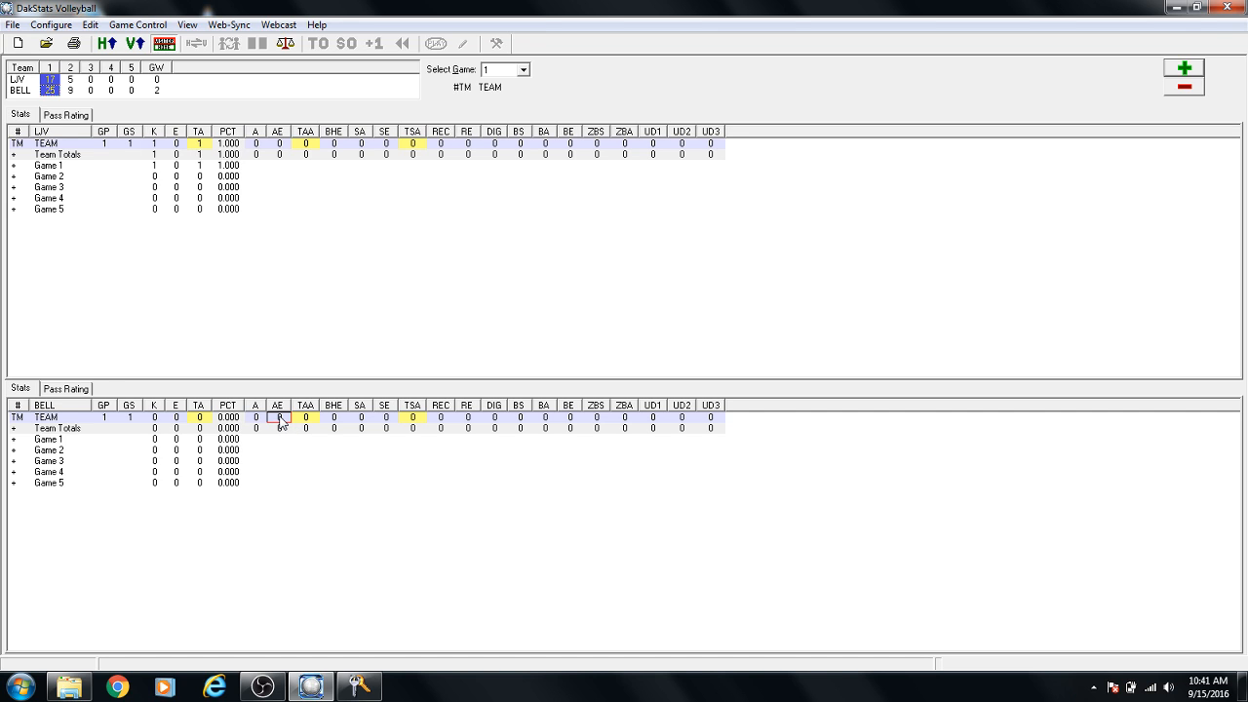
Set Bellevue's team AE for Game 1 to 4.
left_click(1173, 75)
left_click(1172, 75)
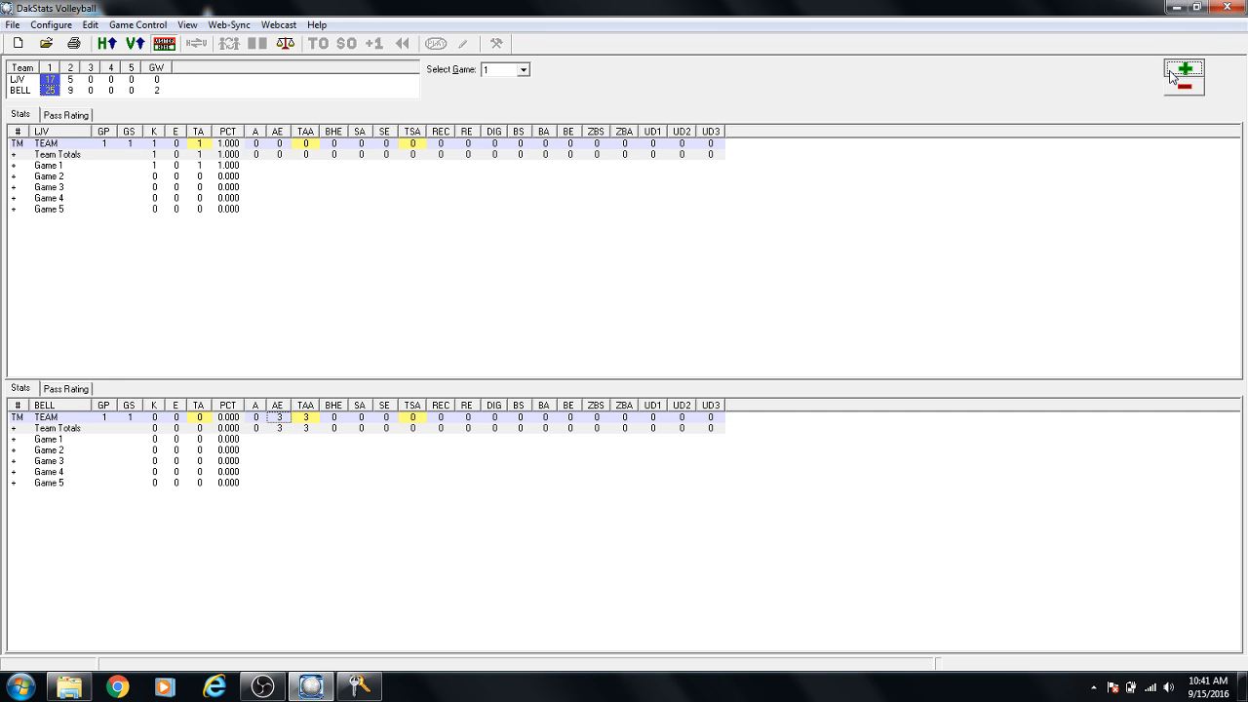
left_click(1171, 75)
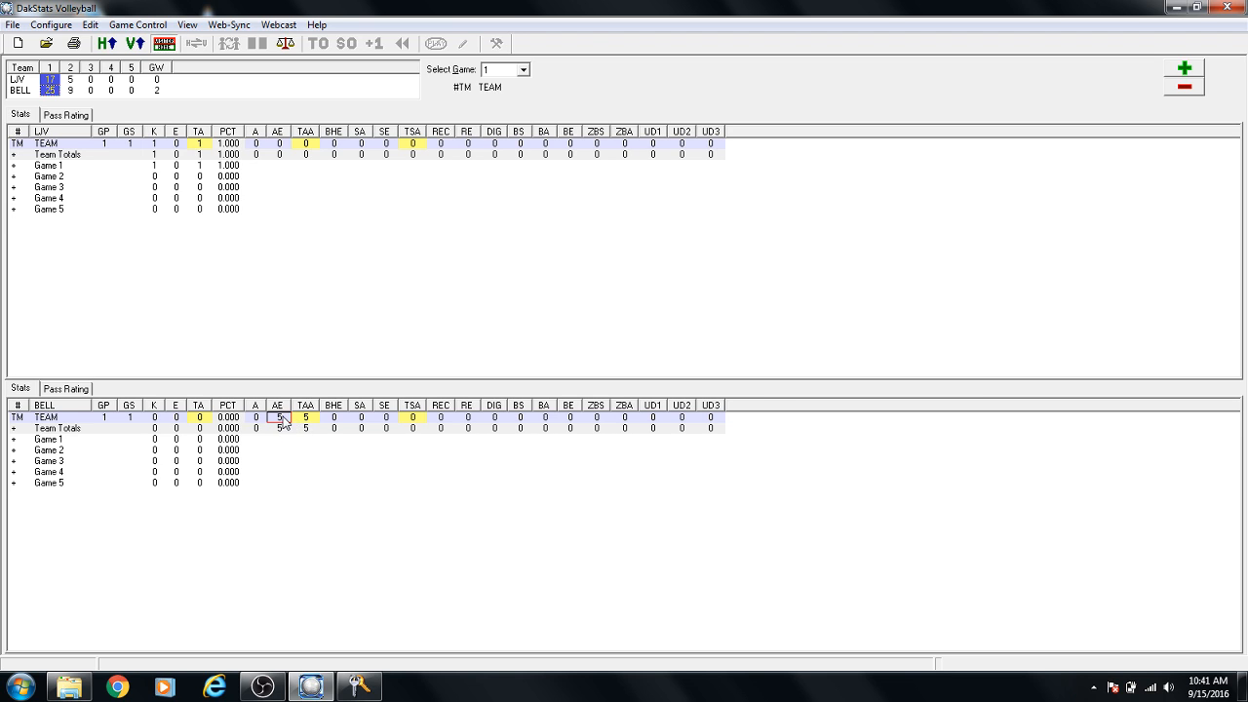
left_click(1185, 86)
Set Bellevue's team kills (K) to 4 and total attempts (TA) to 14 for Game 1.
left_click(156, 417)
left_click(196, 420)
left_click(1175, 70)
left_click(1175, 70)
left_click(1175, 70)
left_click(1176, 70)
left_click(1194, 68)
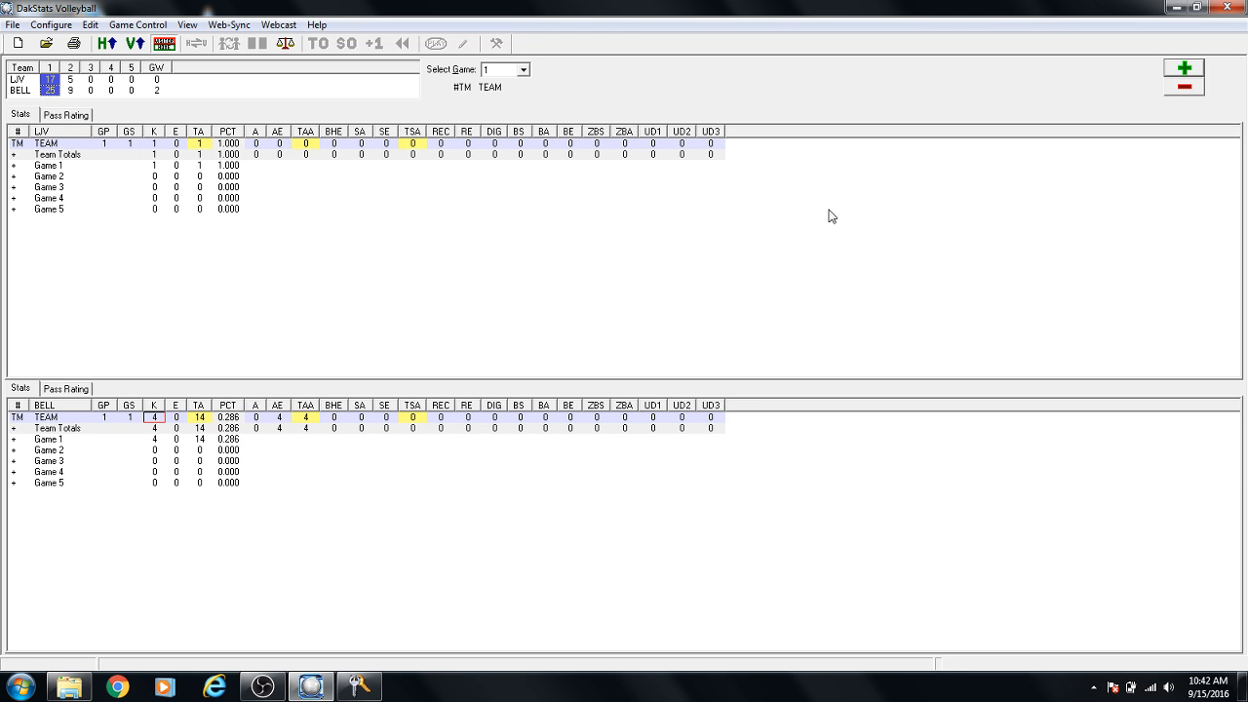
Lower Bellevue's team TA for Game 1 to 8.
key("Right")
key("Right")
left_click(1183, 76)
left_click(1177, 87)
left_click(1177, 87)
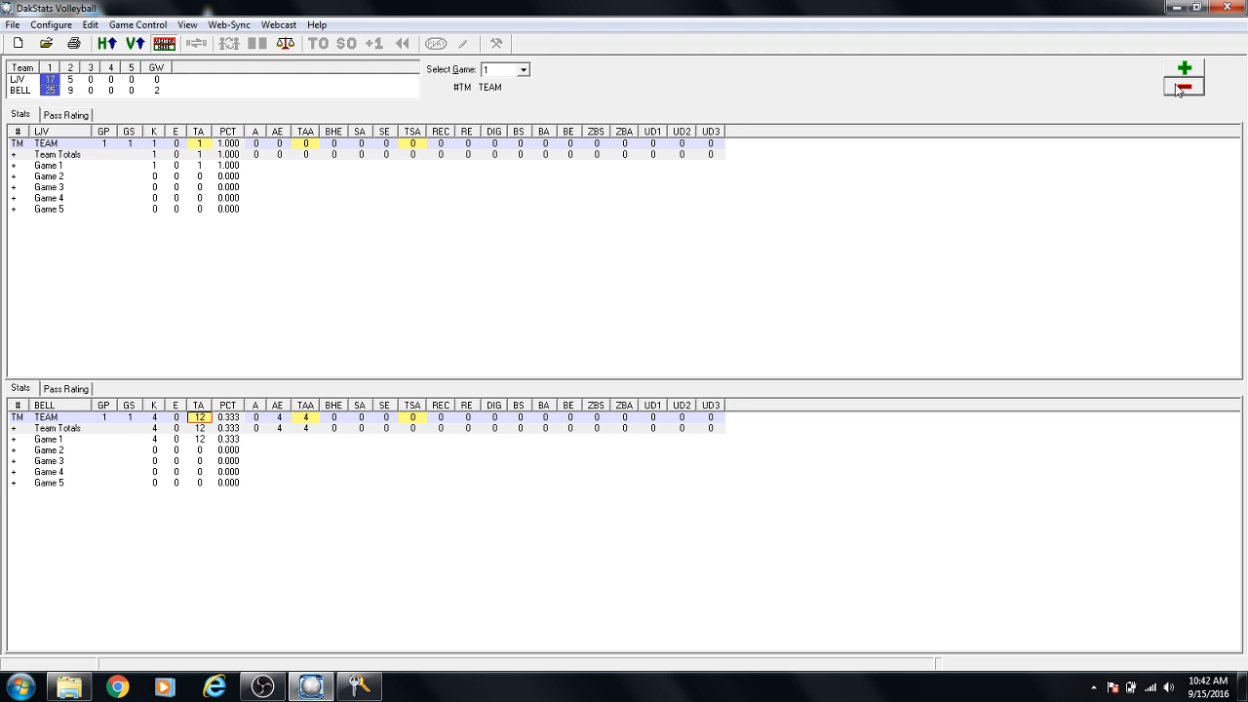
left_click(1177, 88)
left_click(1178, 89)
left_click(1185, 88)
left_click(1185, 87)
Mark the match as finished again without updating the team win/loss records or duration, and check its status.
left_click(137, 26)
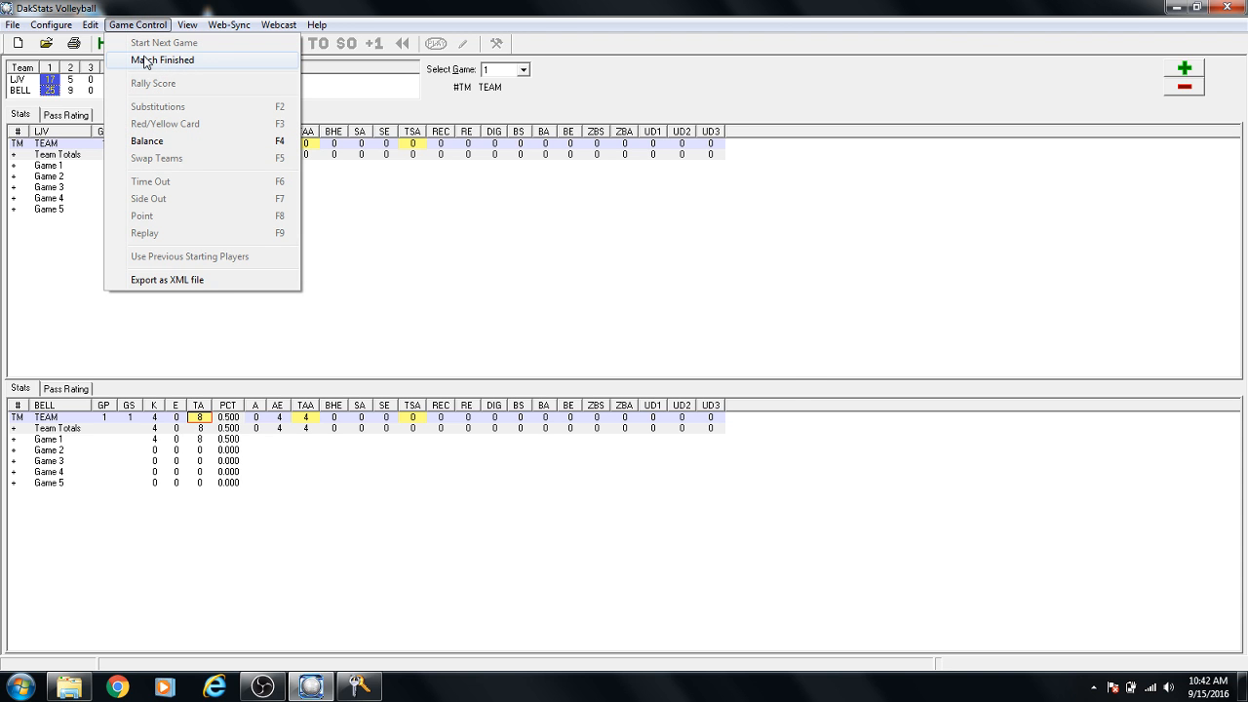
left_click(145, 60)
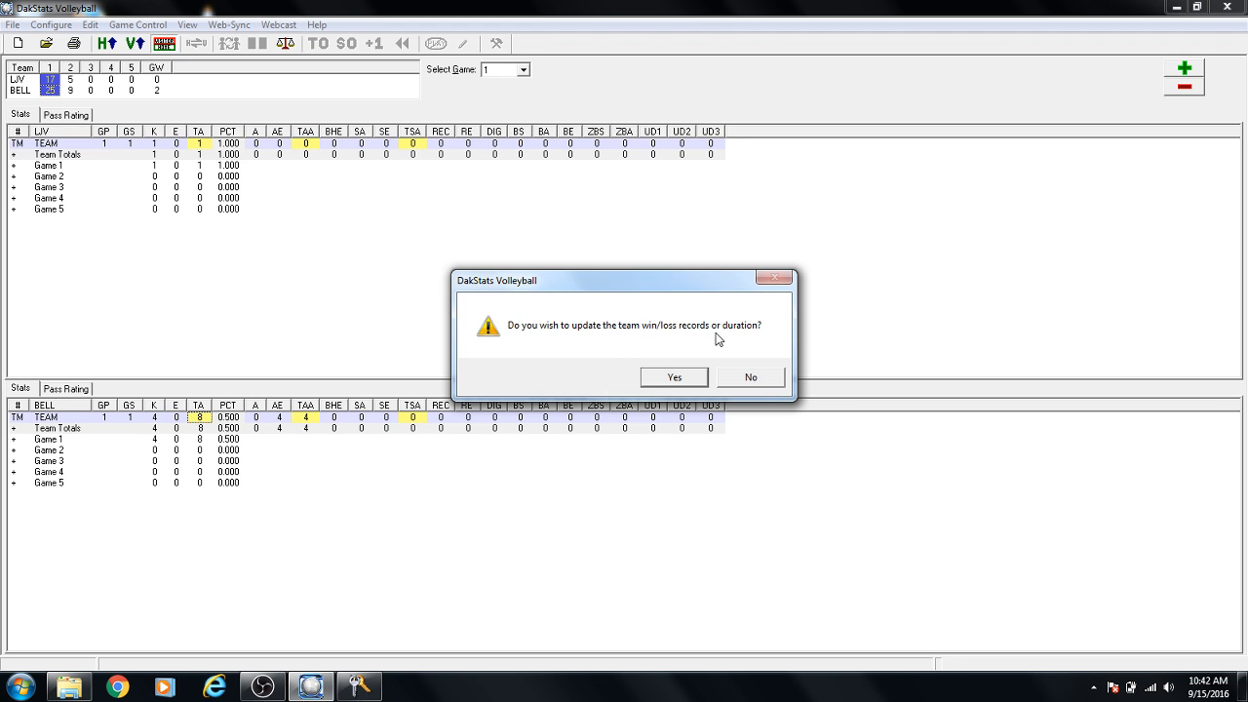
left_click(750, 378)
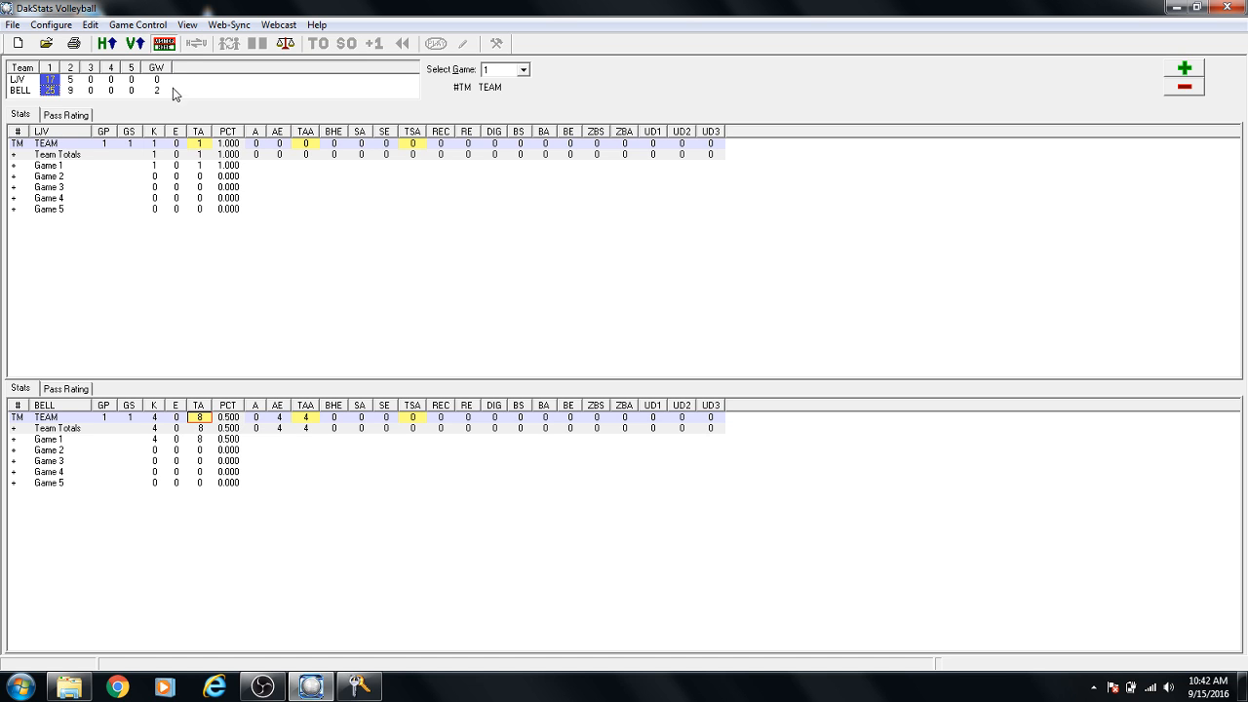
left_click(163, 26)
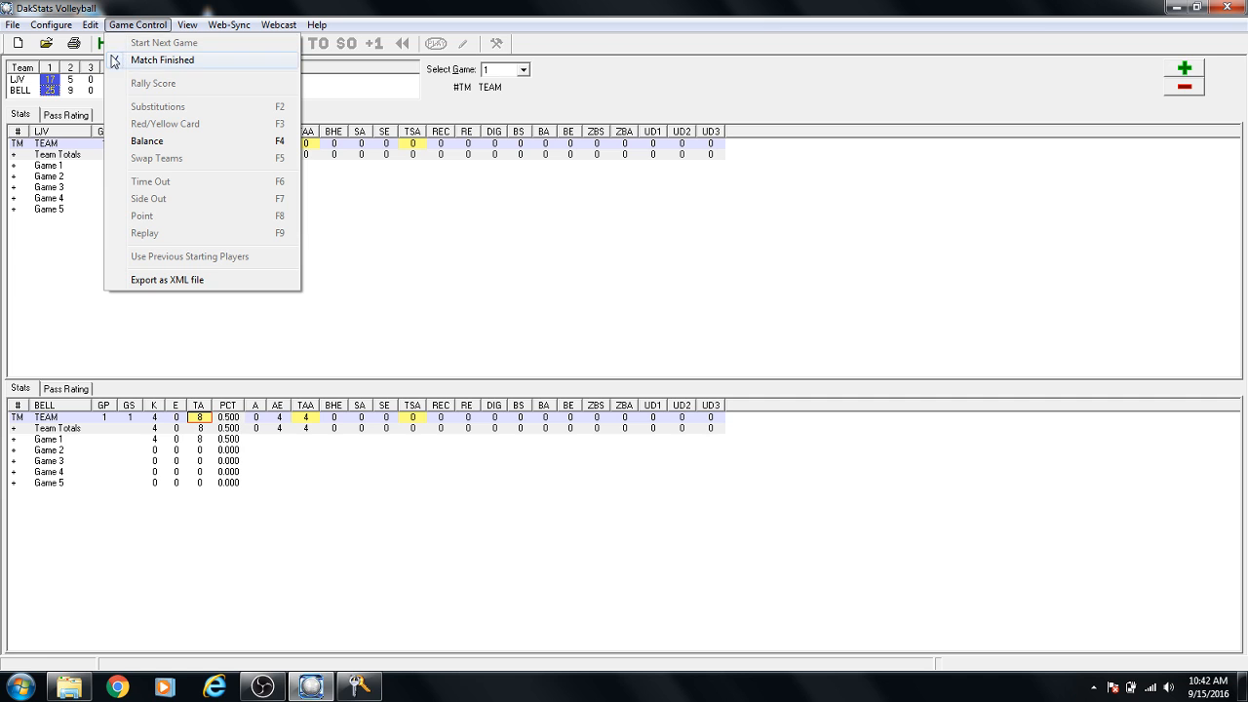
Open the Web-Sync setup and look through the Wallace State - Hanceville competitions available for a single-game sync.
mouse_move(218, 32)
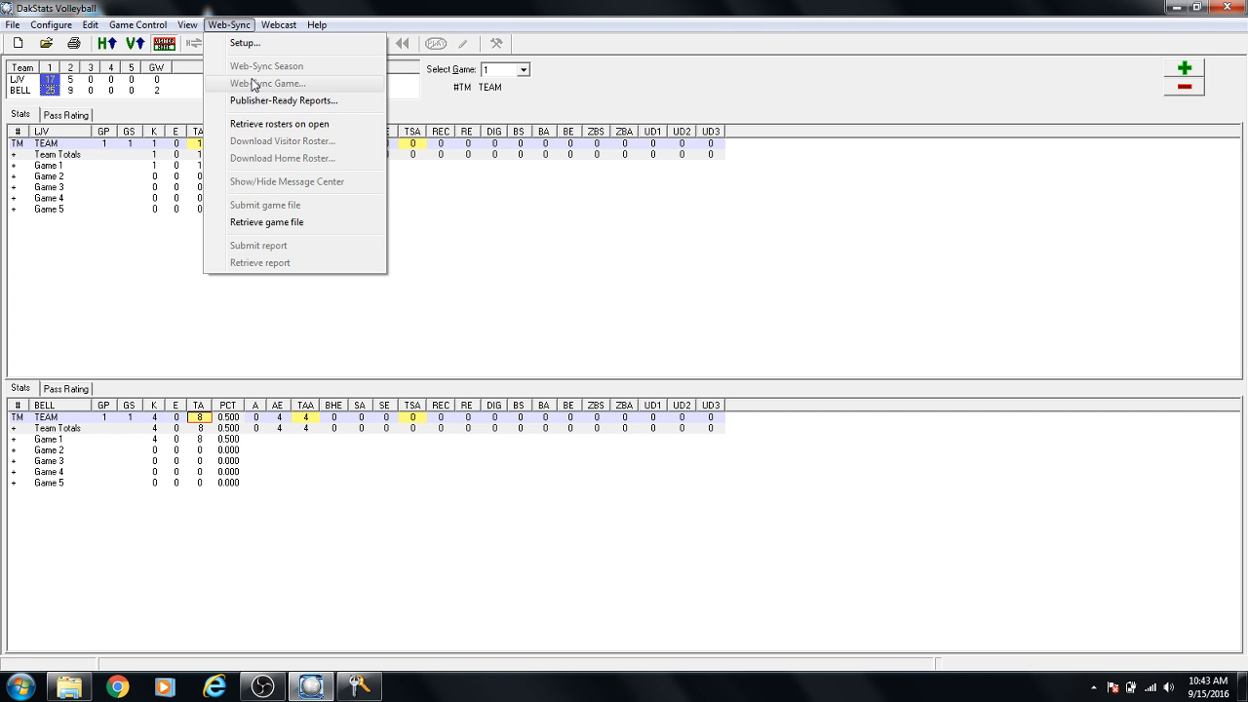
left_click(244, 44)
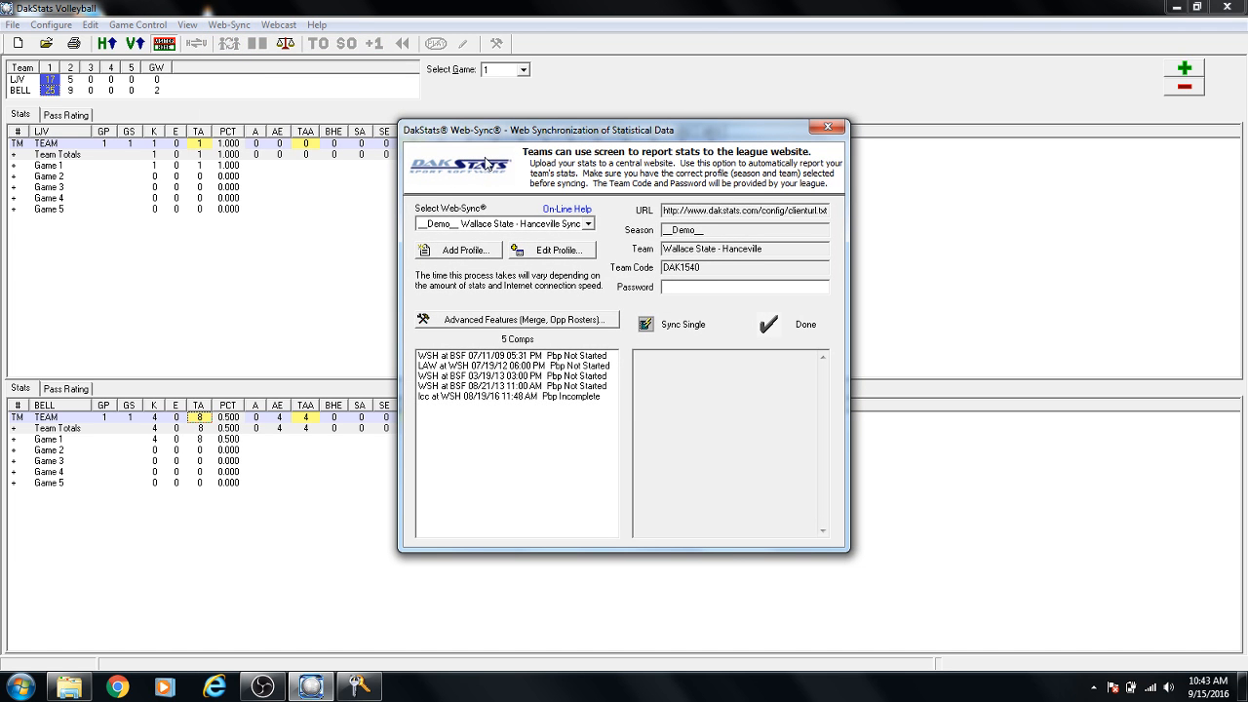
left_click(663, 289)
left_click(462, 398)
left_click(476, 365)
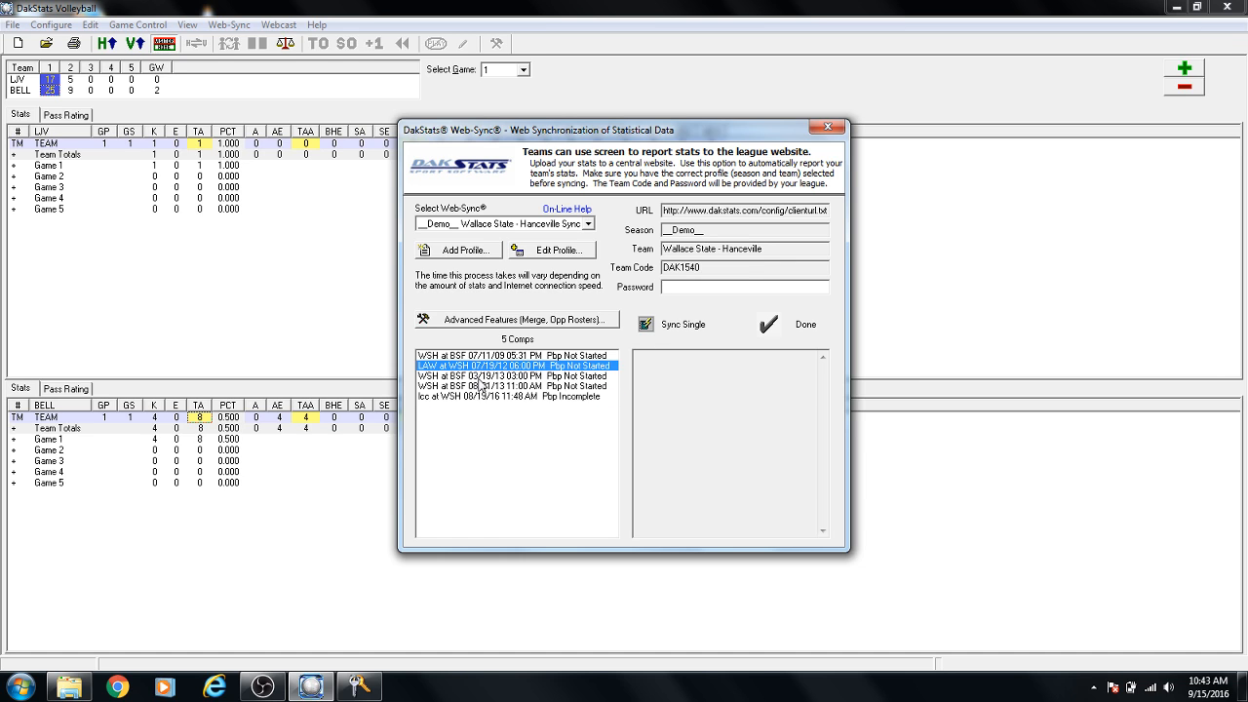
left_click(479, 375)
left_click(483, 385)
left_click(483, 363)
left_click(490, 386)
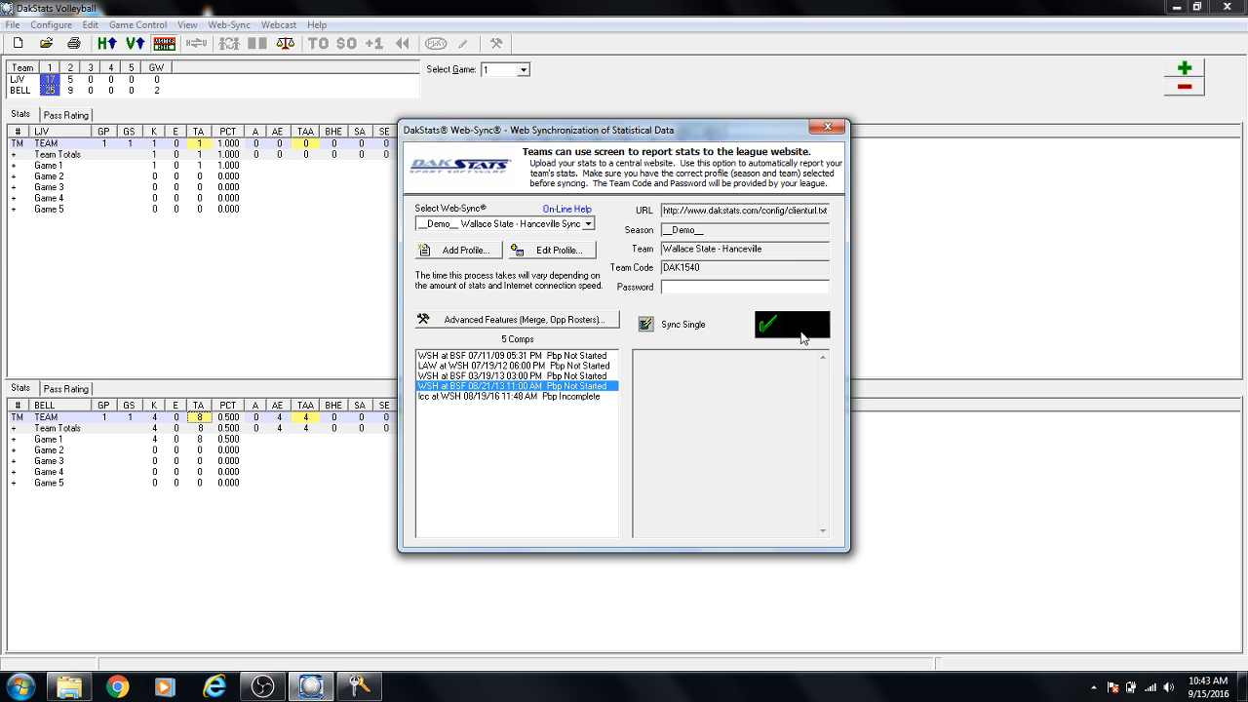
Leave the Web-Sync setup and close the LJV at BELL match.
left_click(797, 329)
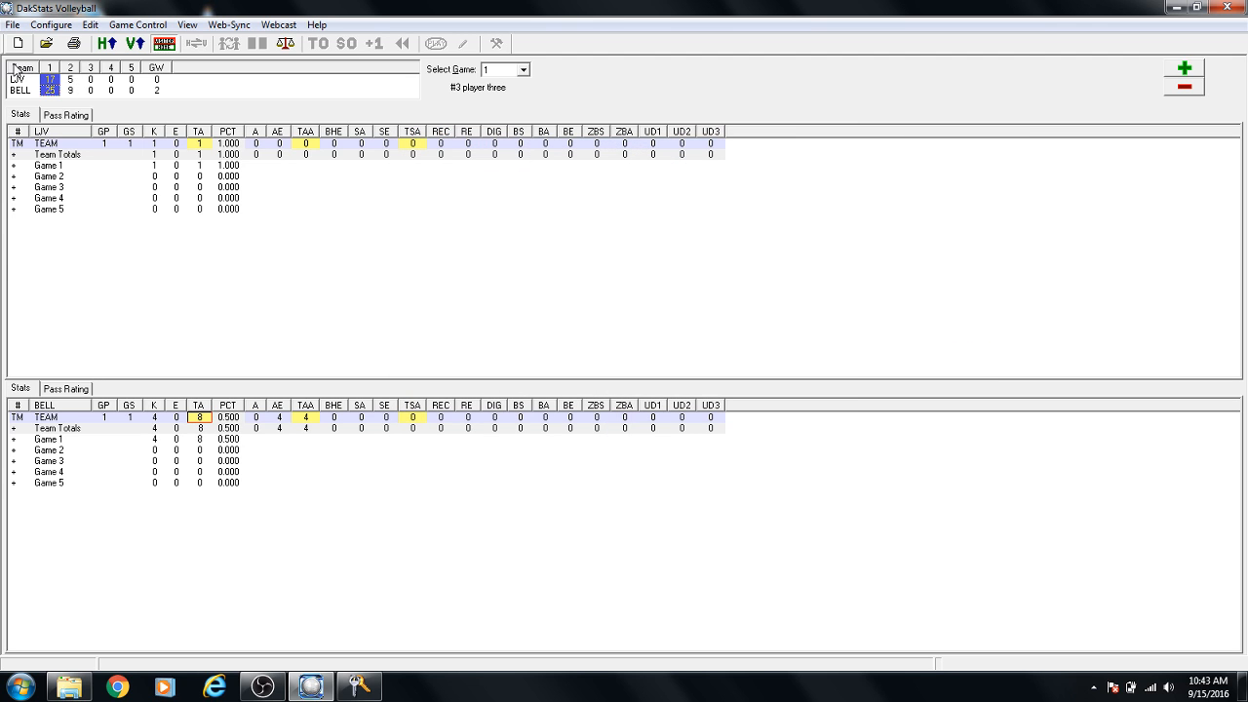
left_click(13, 26)
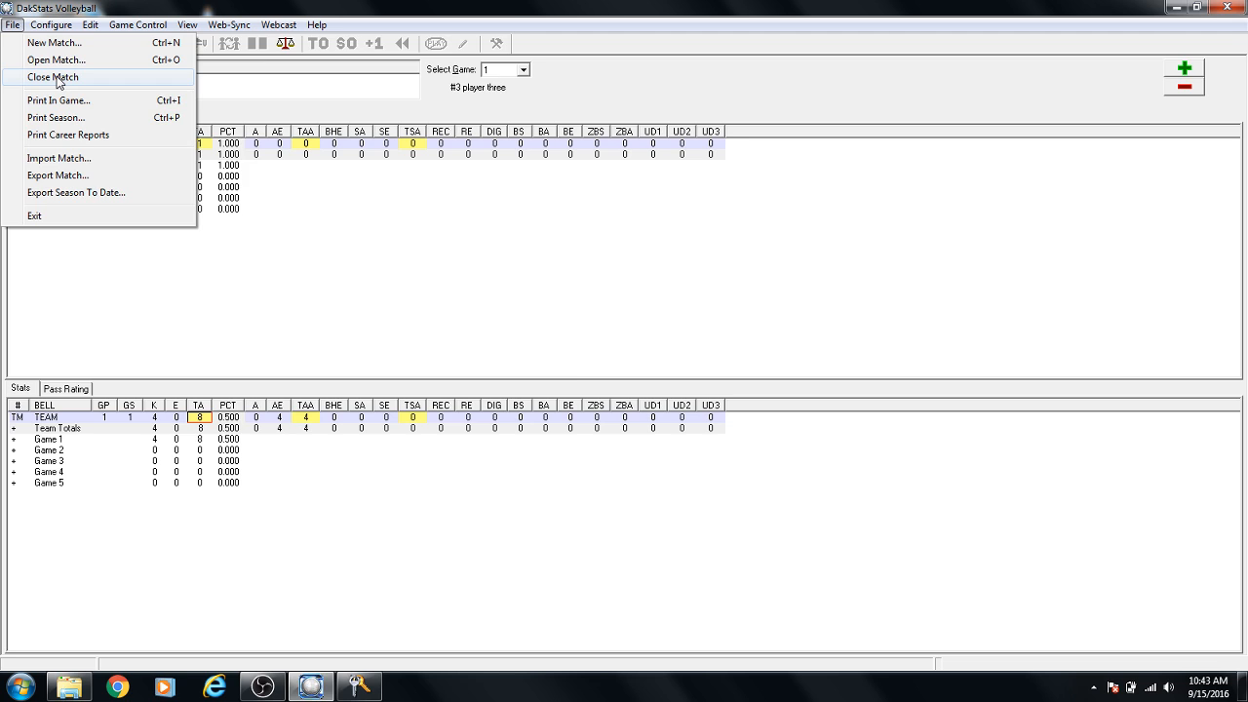
left_click(58, 80)
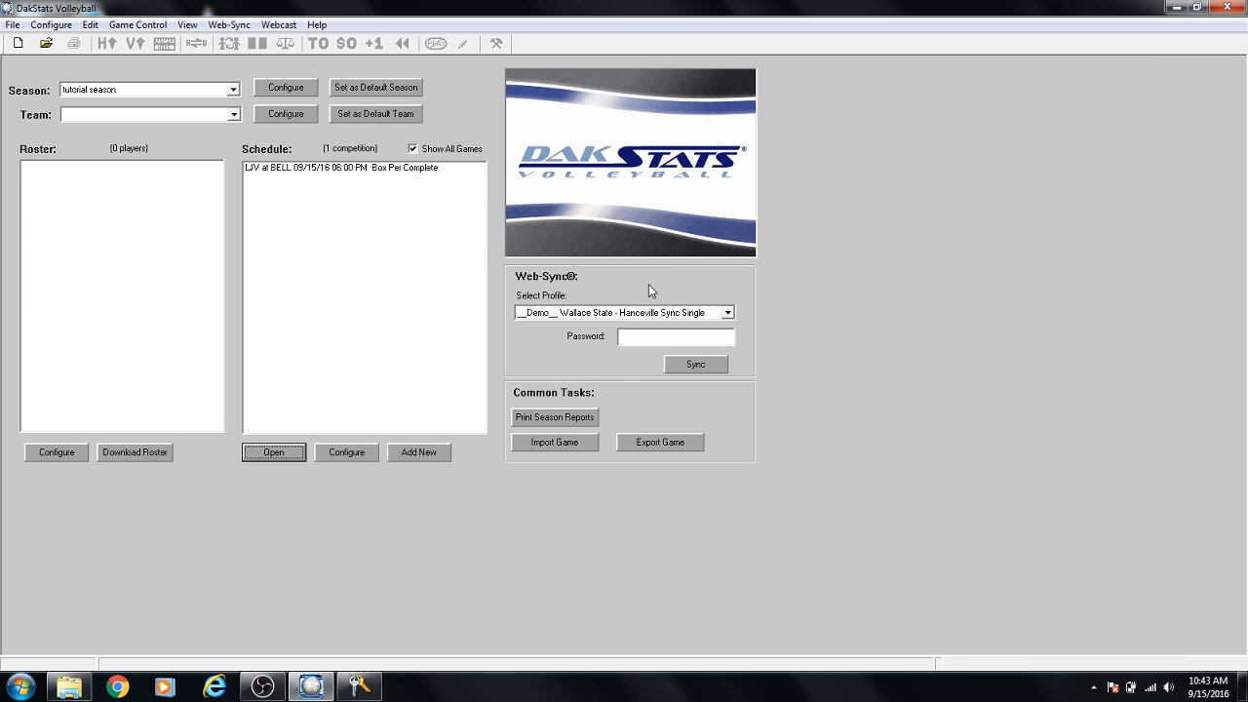
Change the Wallace State - Hanceville Web-Sync profile to Full Web-Sync, save it without checking for messages, and close the setup.
left_click(230, 25)
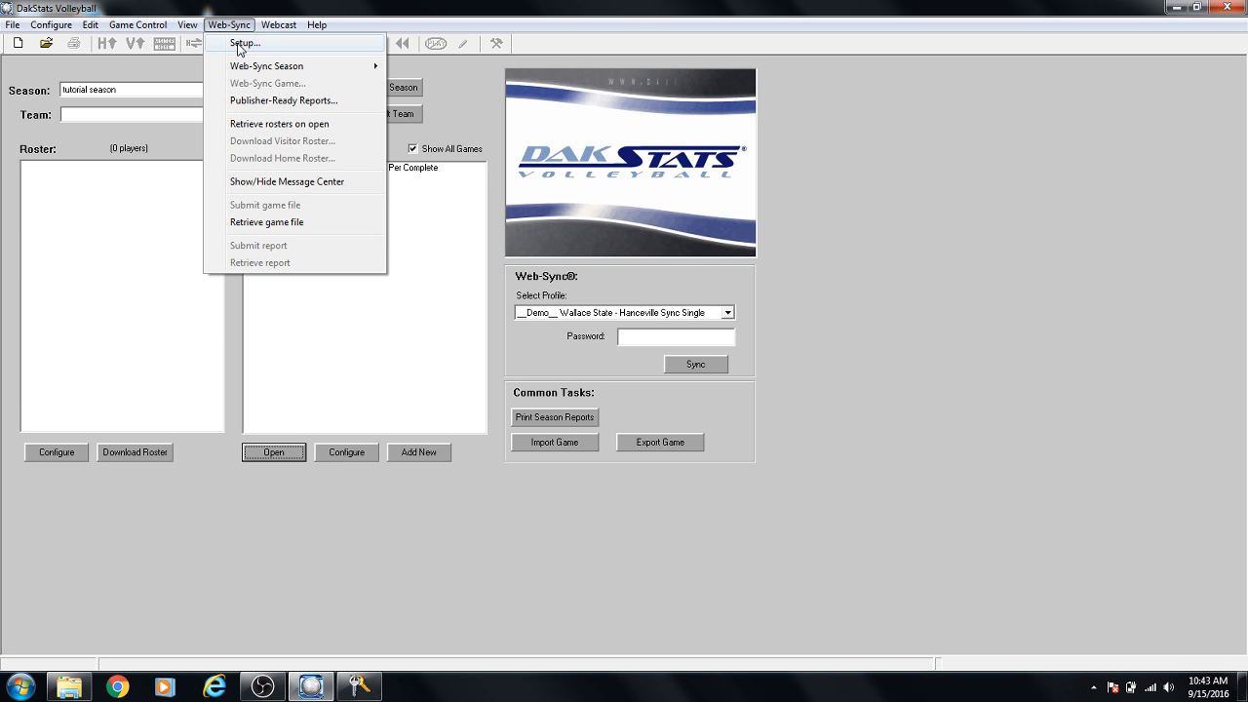
left_click(241, 45)
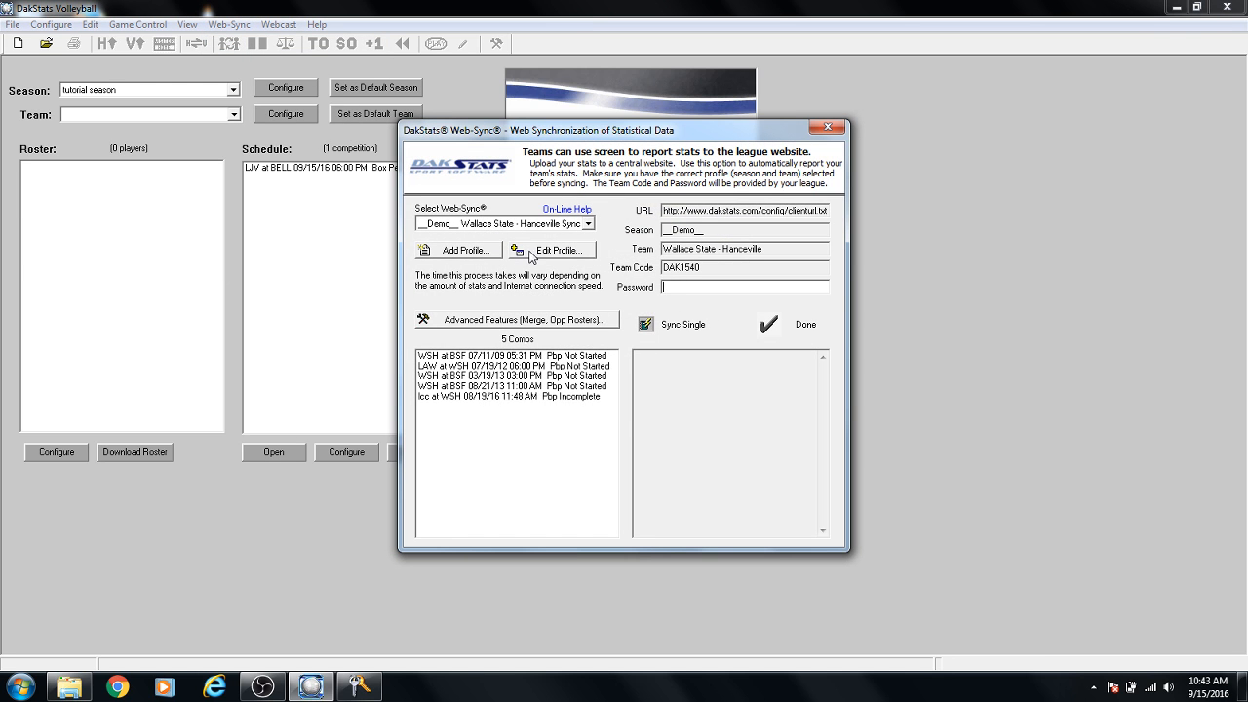
left_click(557, 256)
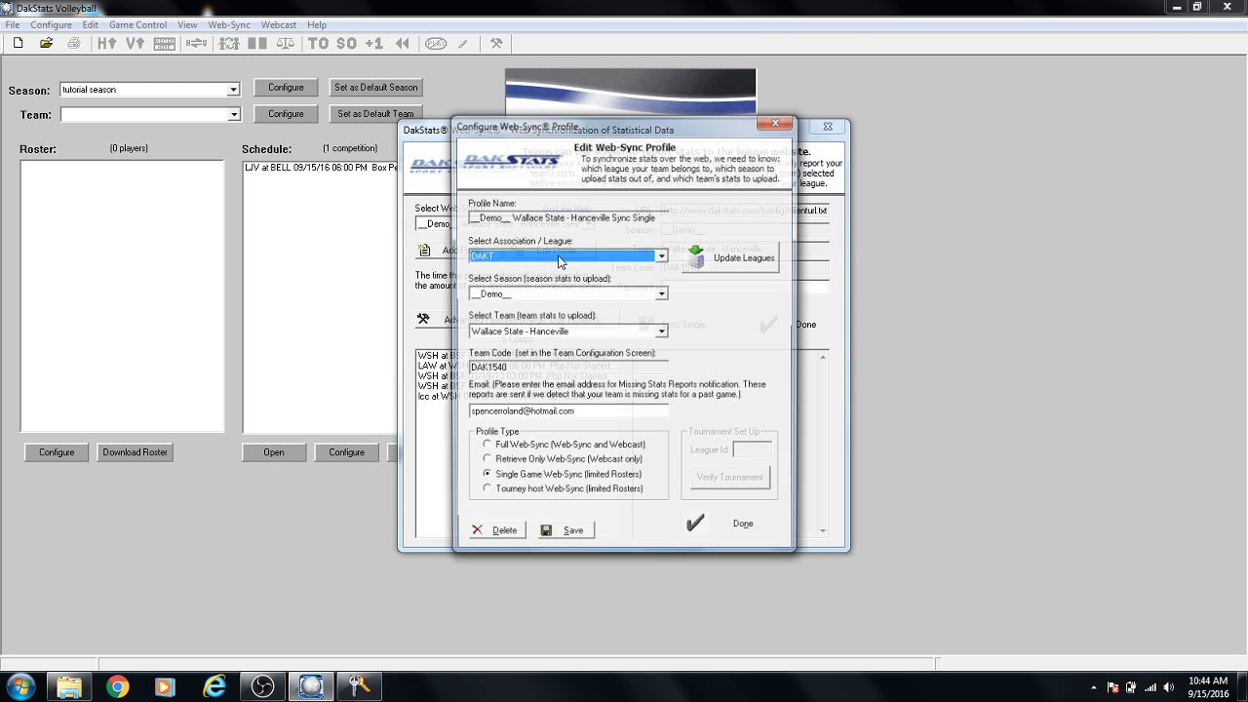
left_click(484, 448)
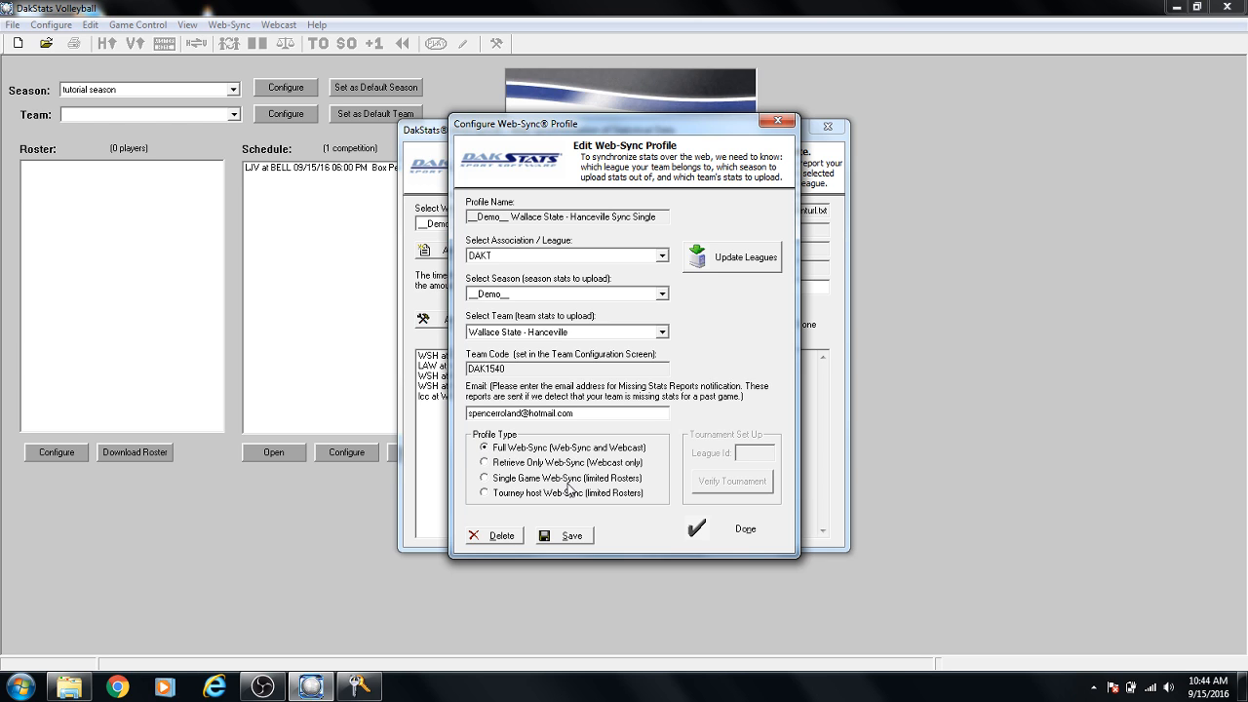
left_click(565, 536)
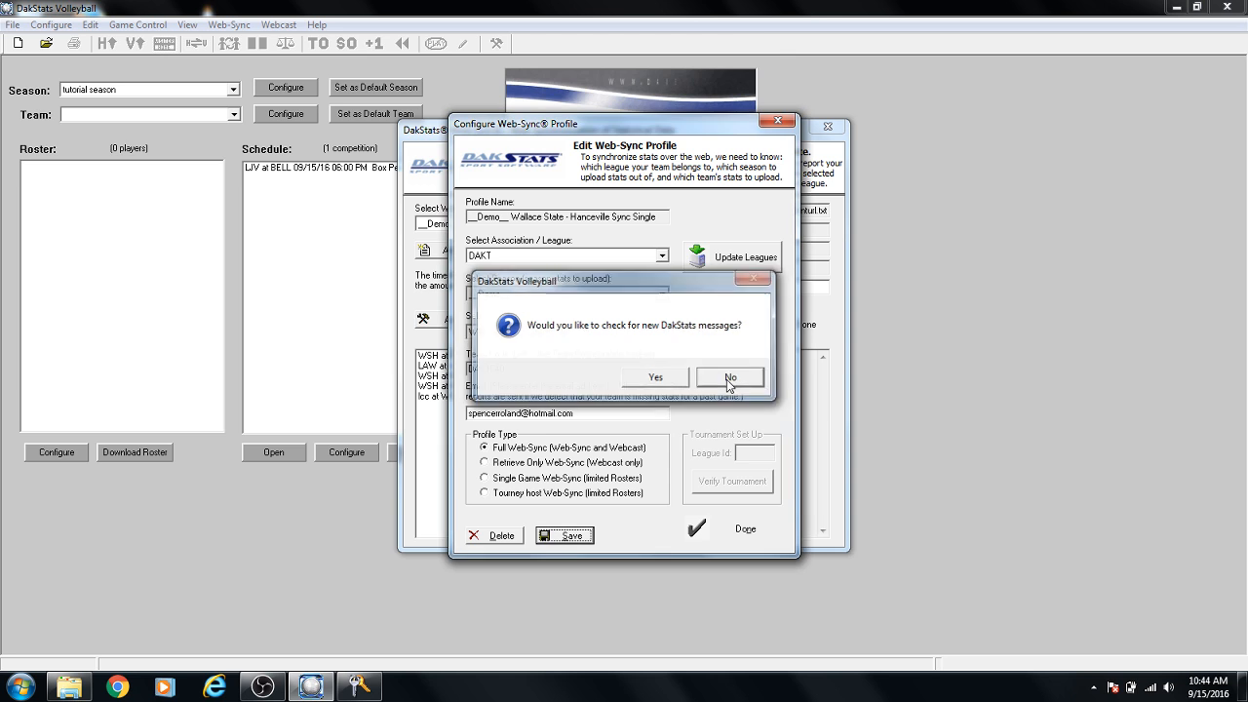
left_click(731, 378)
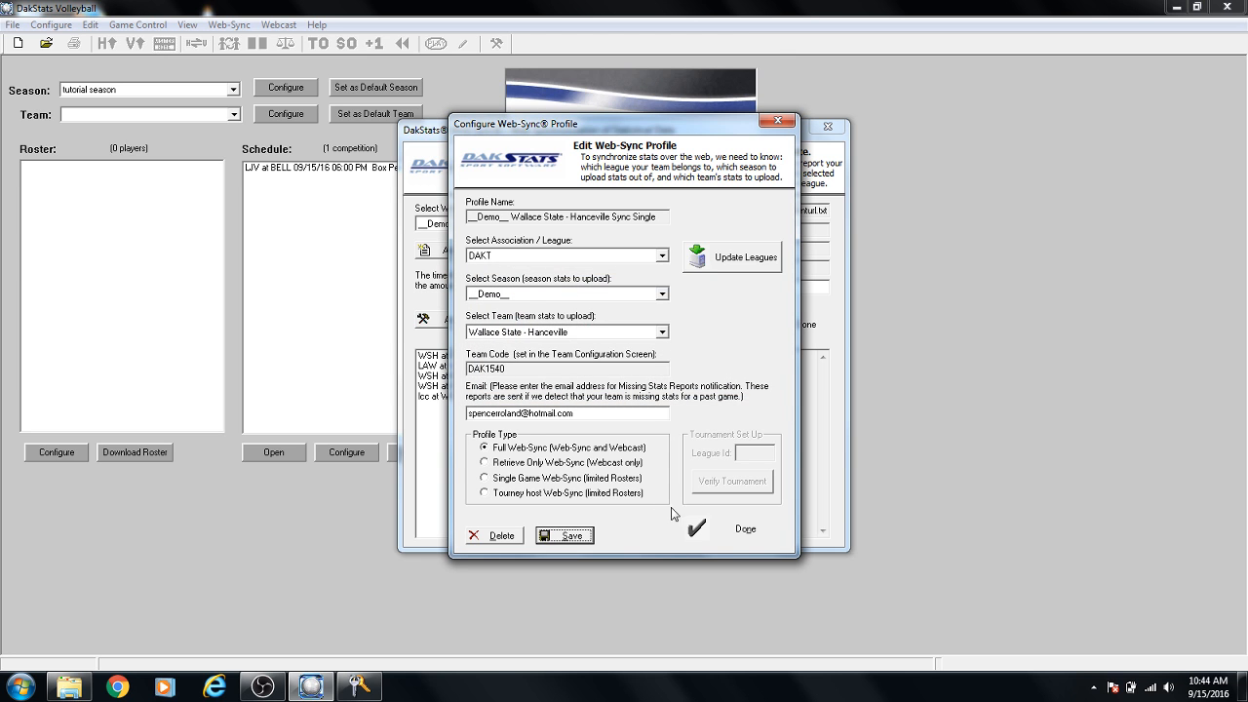
left_click(741, 534)
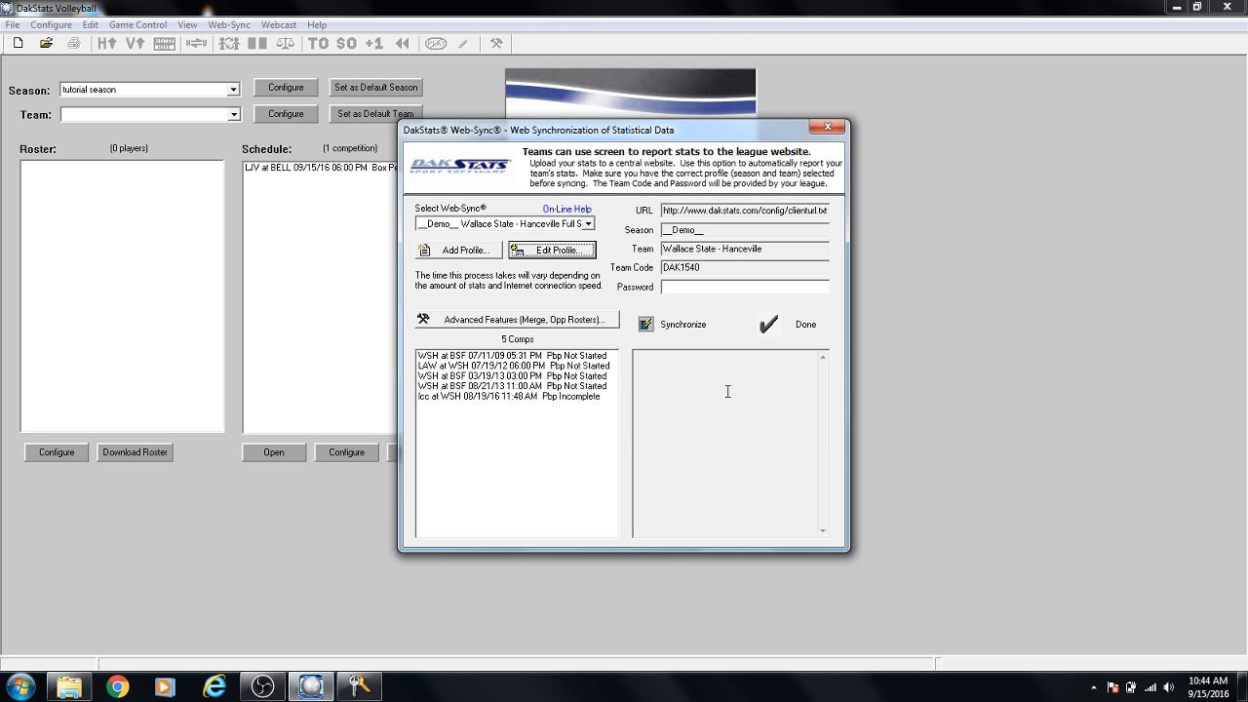
left_click(795, 324)
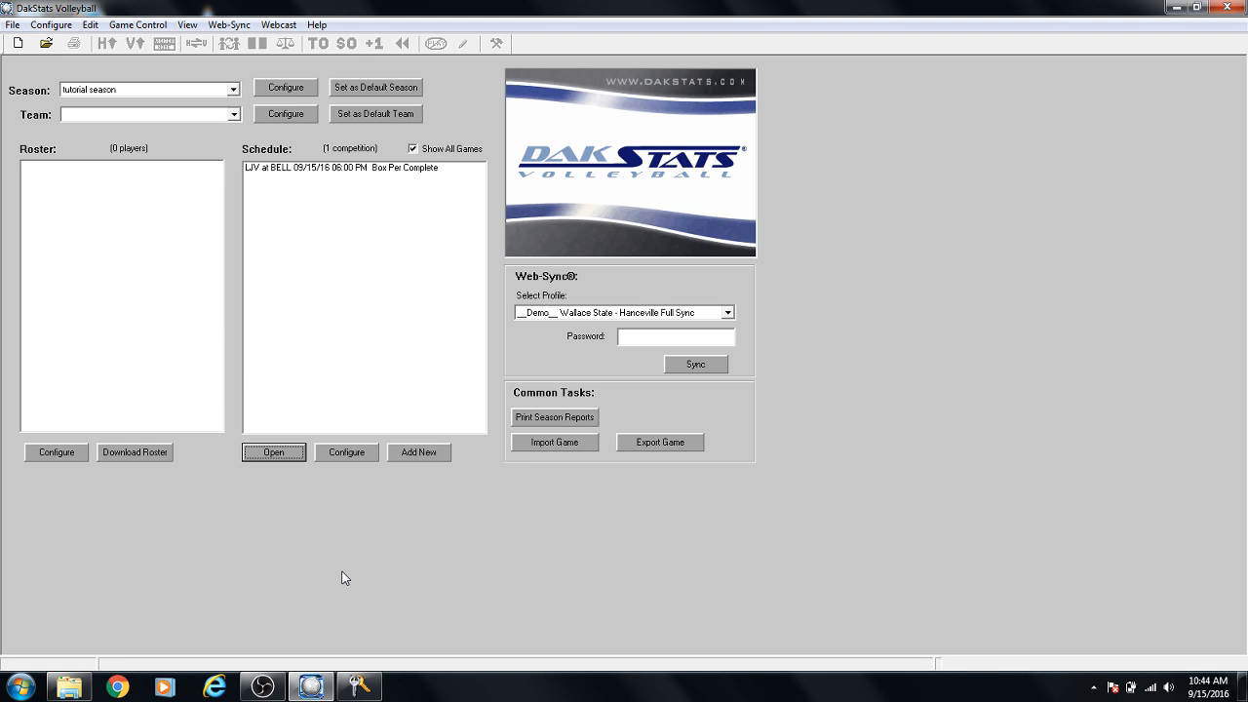
left_click(273, 683)
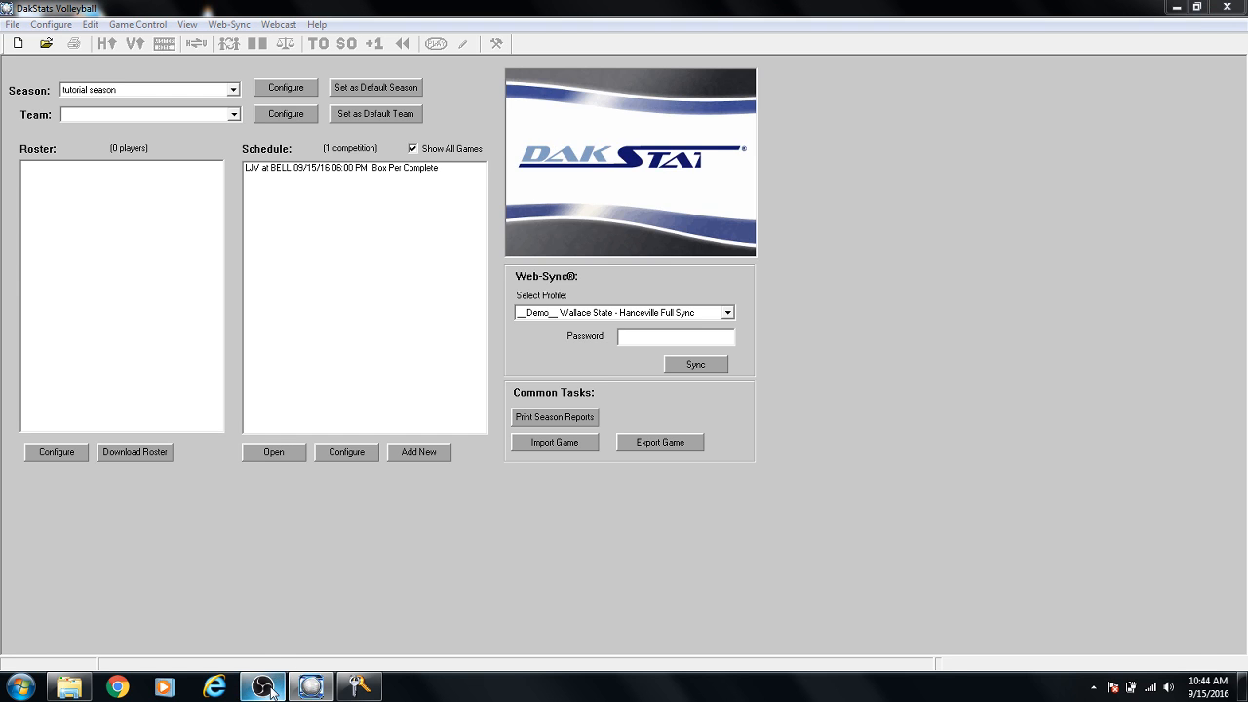